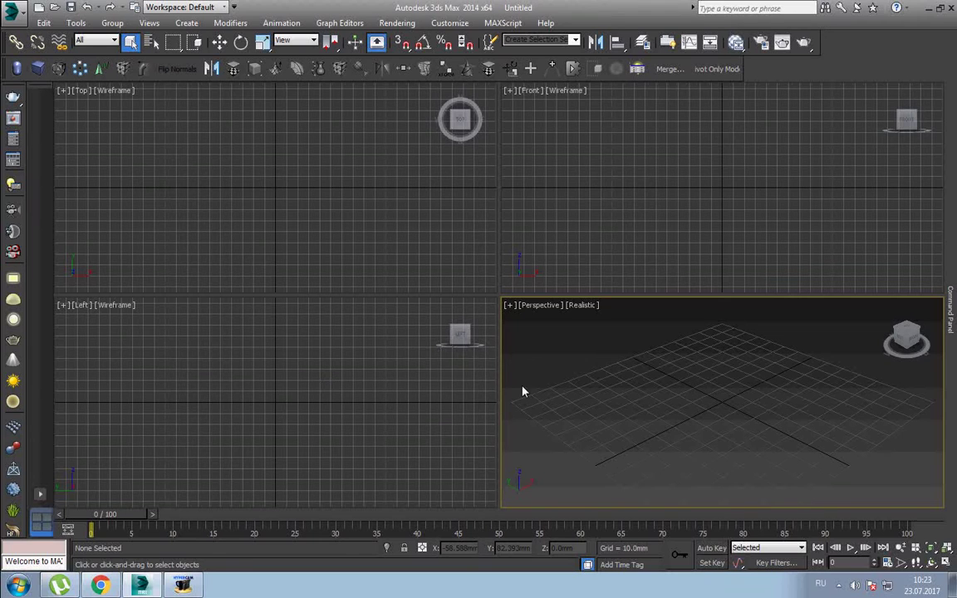
# - Switch the Perspective viewport from Realistic to Shaded and maximize it with Alt+W
pyautogui.click(581, 307)
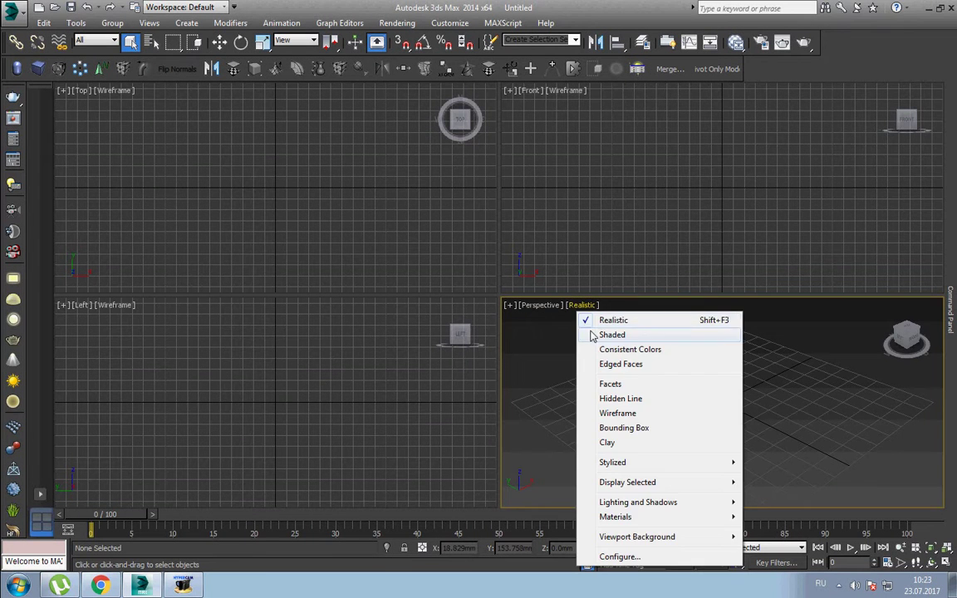
pyautogui.click(593, 333)
pyautogui.hotkey('alt', 'w')
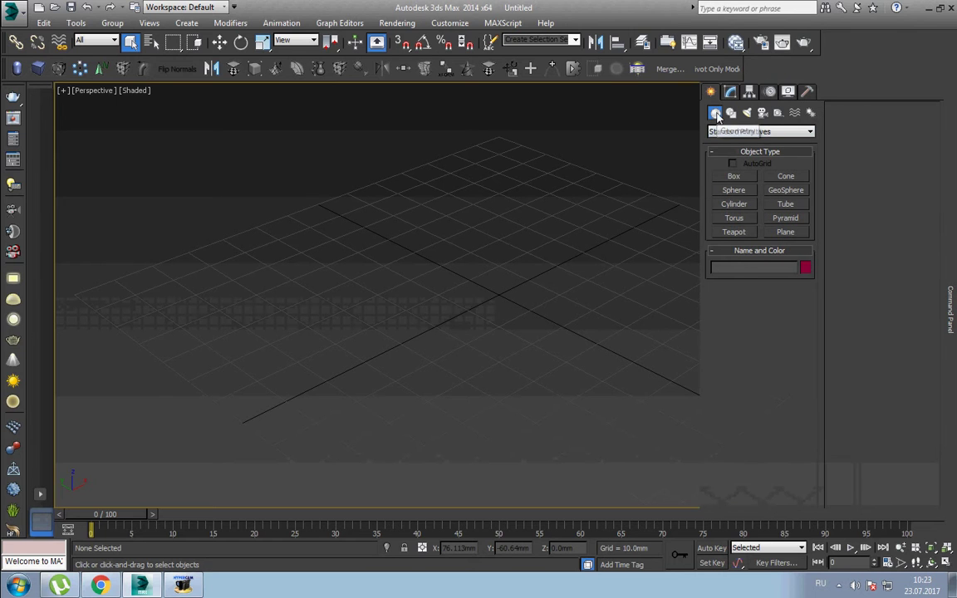
# - Start a Cylinder and set its Radius and Height parameters to 30
pyautogui.click(739, 207)
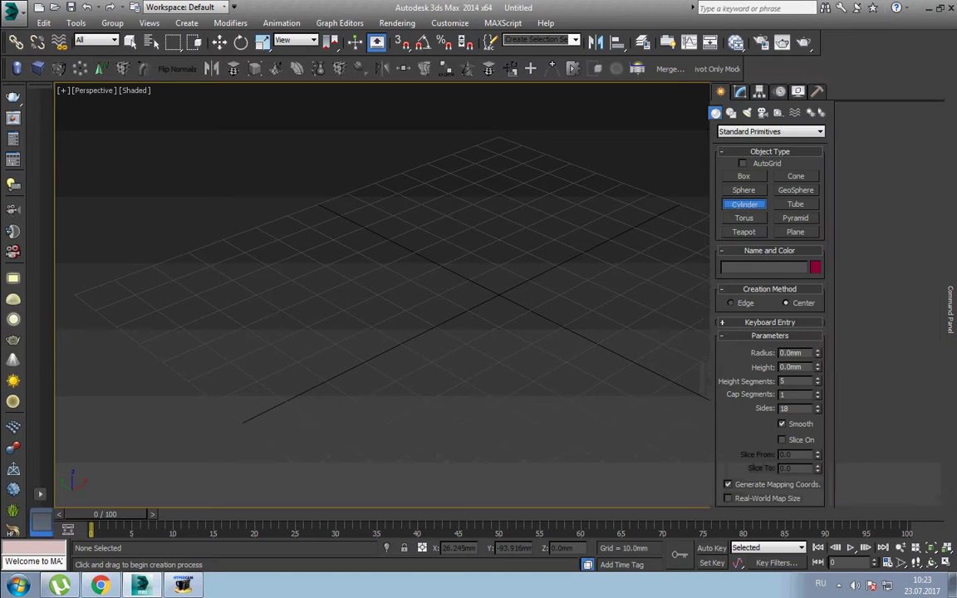
pyautogui.click(797, 353)
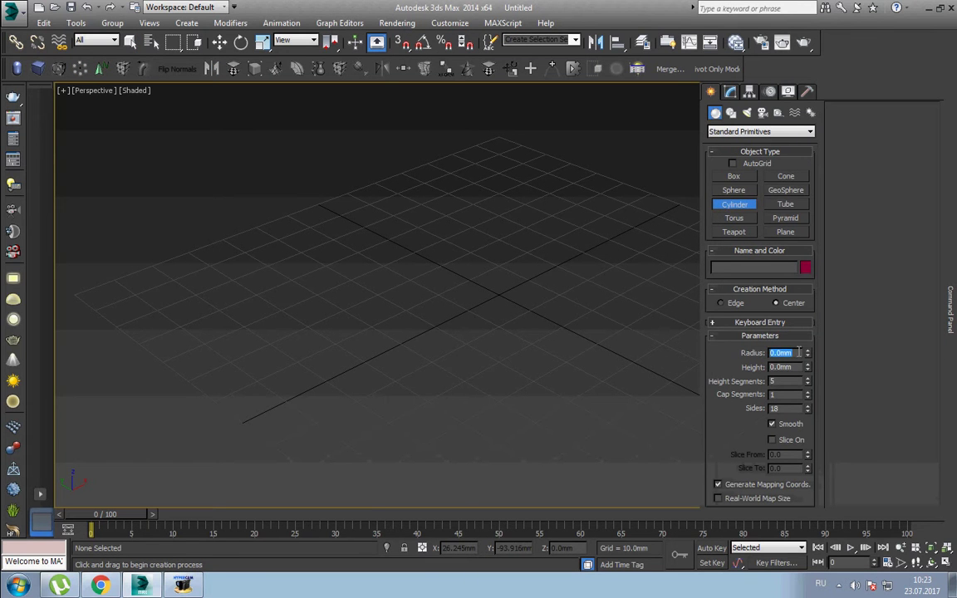
pyautogui.write('30')
pyautogui.press('Return')
pyautogui.click(797, 367)
pyautogui.write('30')
pyautogui.press('Return')
# - In Keyboard Entry, enter Radius 30 and Height -30
pyautogui.click(712, 322)
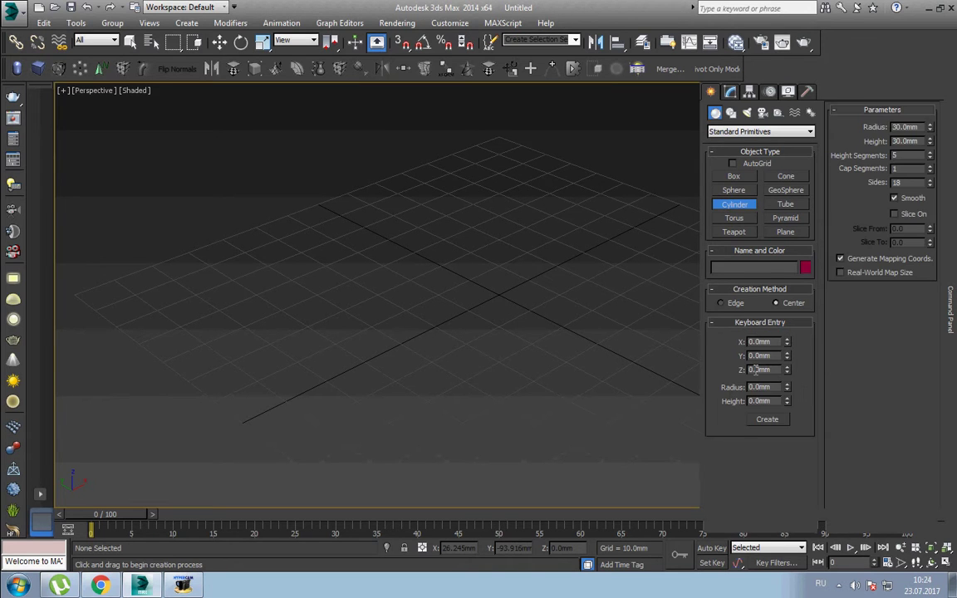
pyautogui.click(764, 387)
pyautogui.write('30')
pyautogui.press('Return')
pyautogui.click(787, 404)
pyautogui.click(769, 402)
pyautogui.write('-30')
pyautogui.press('Return')
# - Create the cylinder from Keyboard Entry and show its parameters in the Modify panel
pyautogui.click(775, 420)
pyautogui.rightClick(519, 344)
pyautogui.rightClick(524, 341)
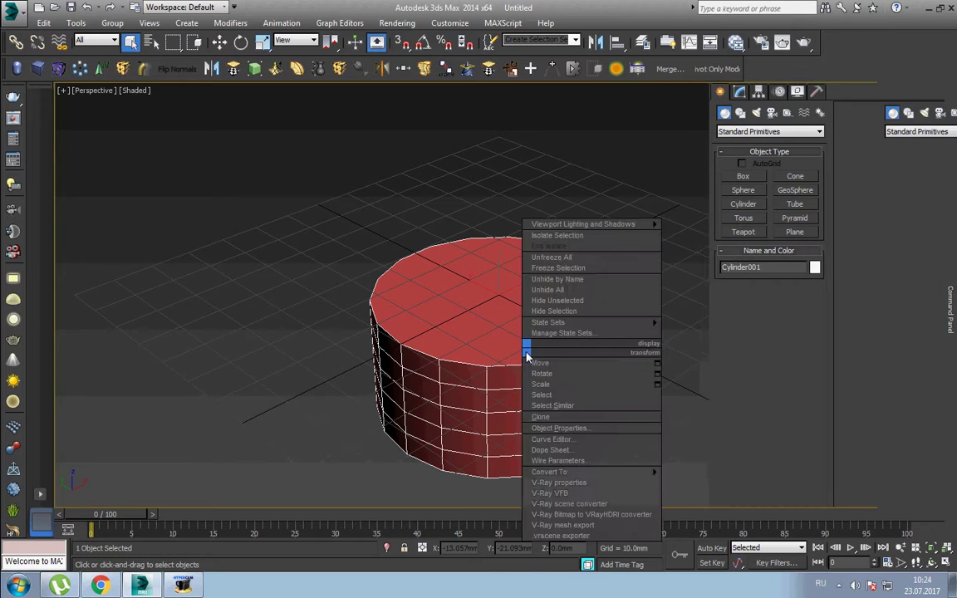
pyautogui.click(533, 363)
pyautogui.click(949, 307)
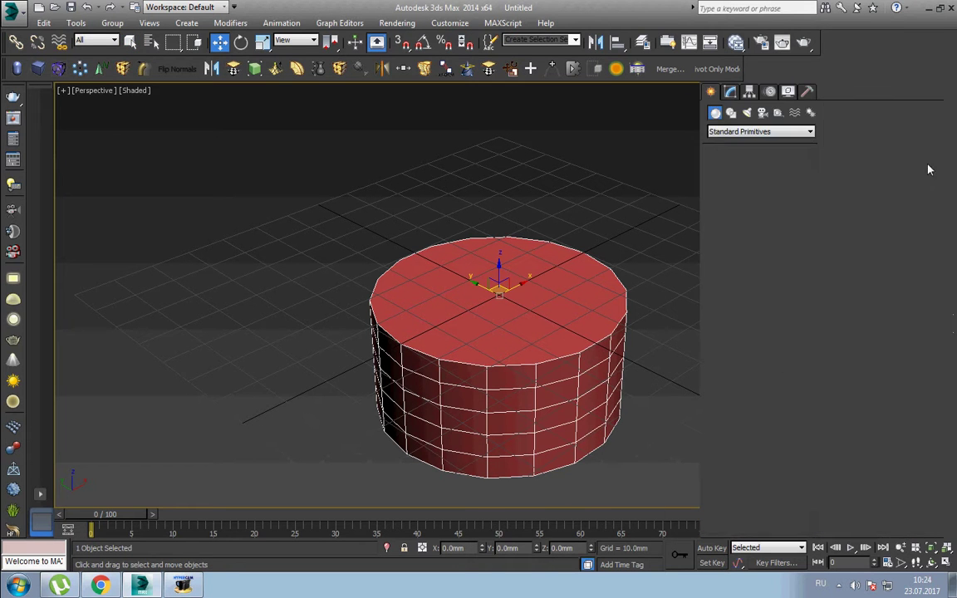
pyautogui.click(729, 91)
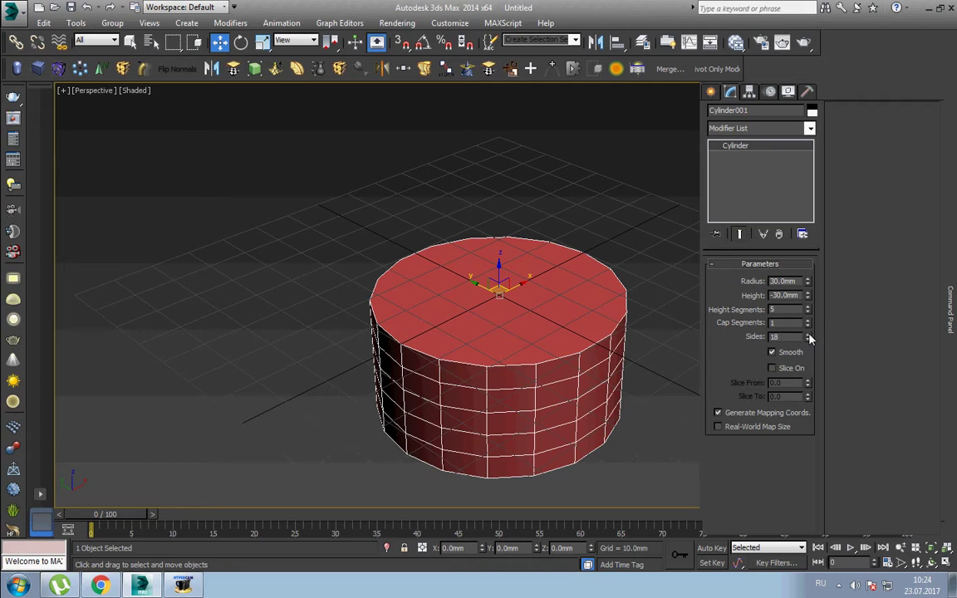
# - Give the cylinder 32 sides, 1 height segment and a 30mm height
pyautogui.moveTo(805, 338); pyautogui.dragTo(805, 337)
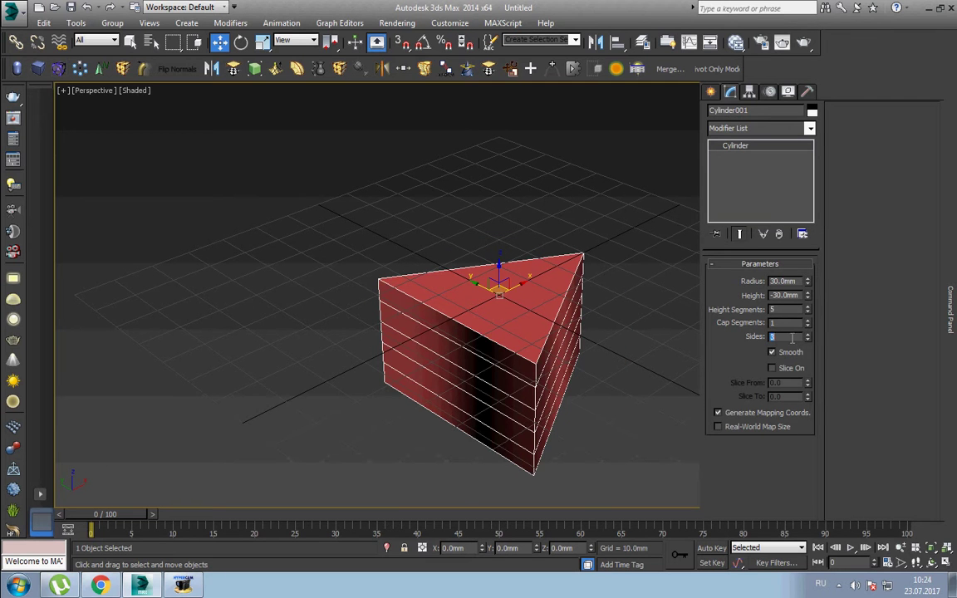
pyautogui.write('32')
pyautogui.press('Return')
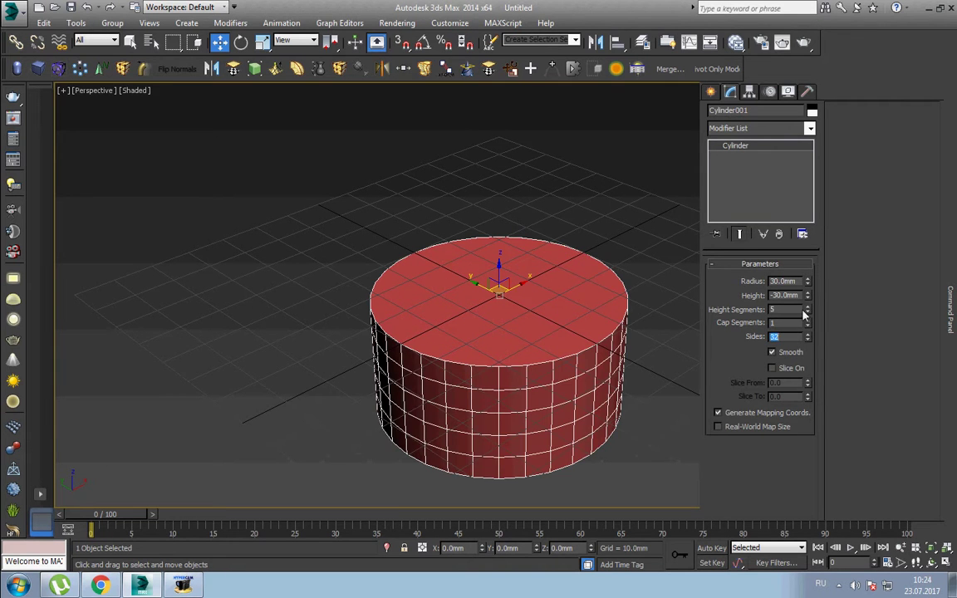
pyautogui.rightClick(807, 313)
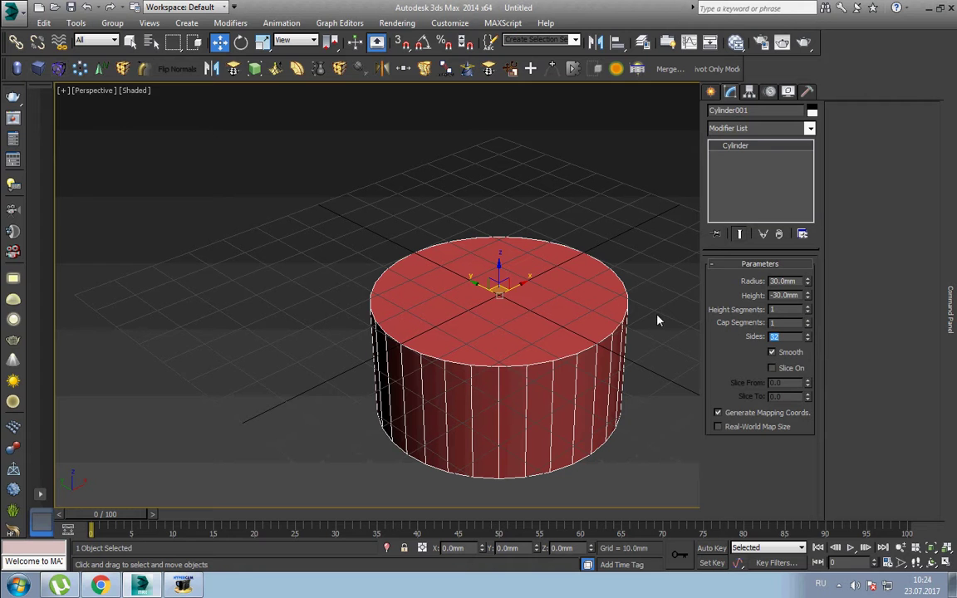
pyautogui.rightClick(806, 297)
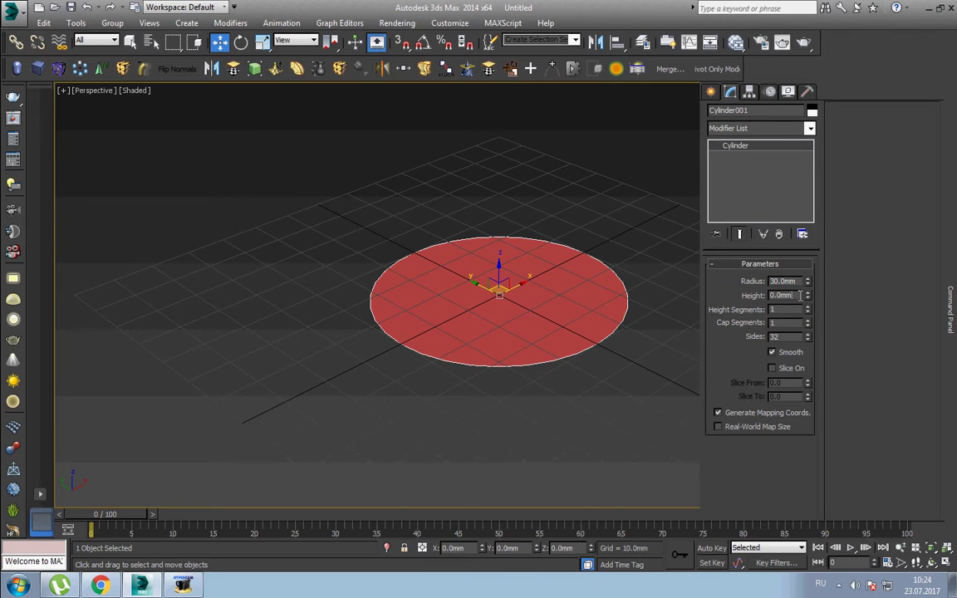
pyautogui.write('30')
pyautogui.press('Return')
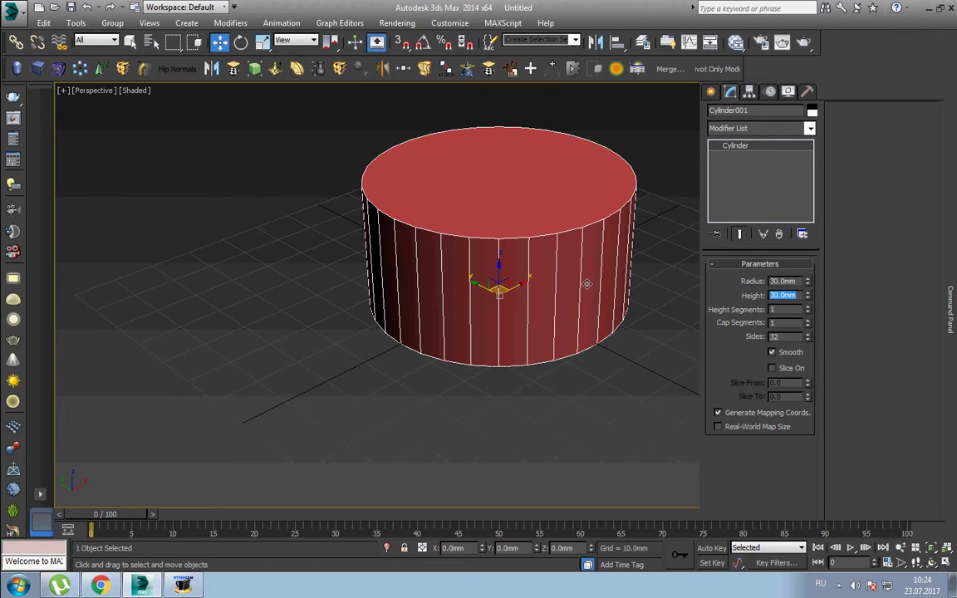
pyautogui.hotkey('alt', 'w')
pyautogui.rightClick(501, 331)
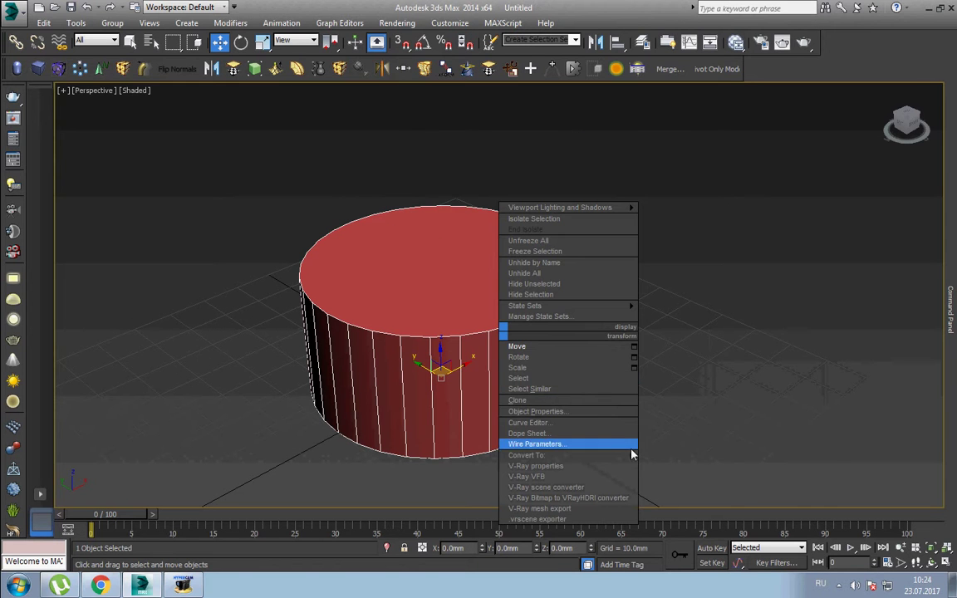
# - Convert the cylinder to Editable Poly and select one side face in Polygon mode
pyautogui.moveTo(527, 455)
pyautogui.click(688, 464)
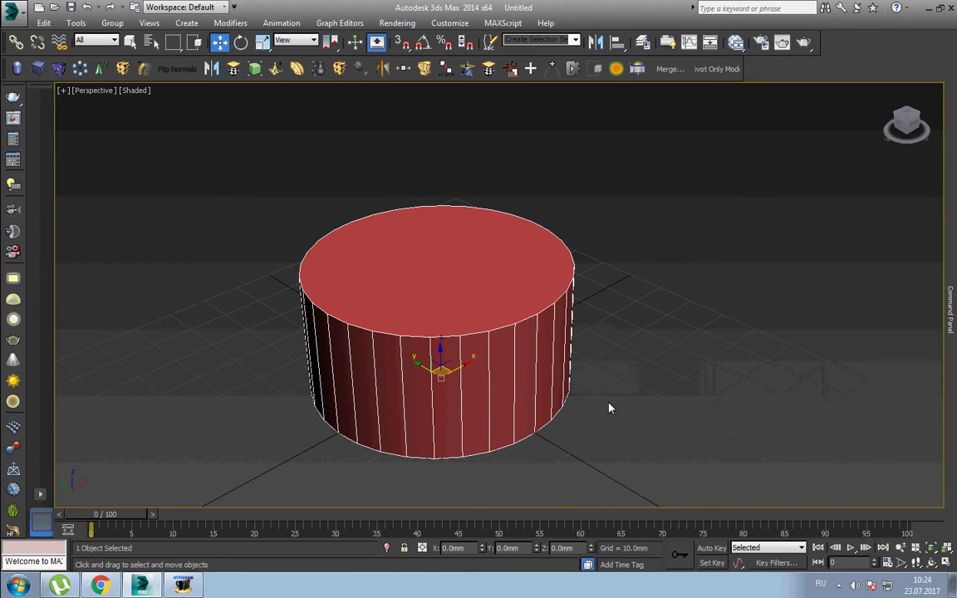
pyautogui.press('4')
pyautogui.click(481, 414)
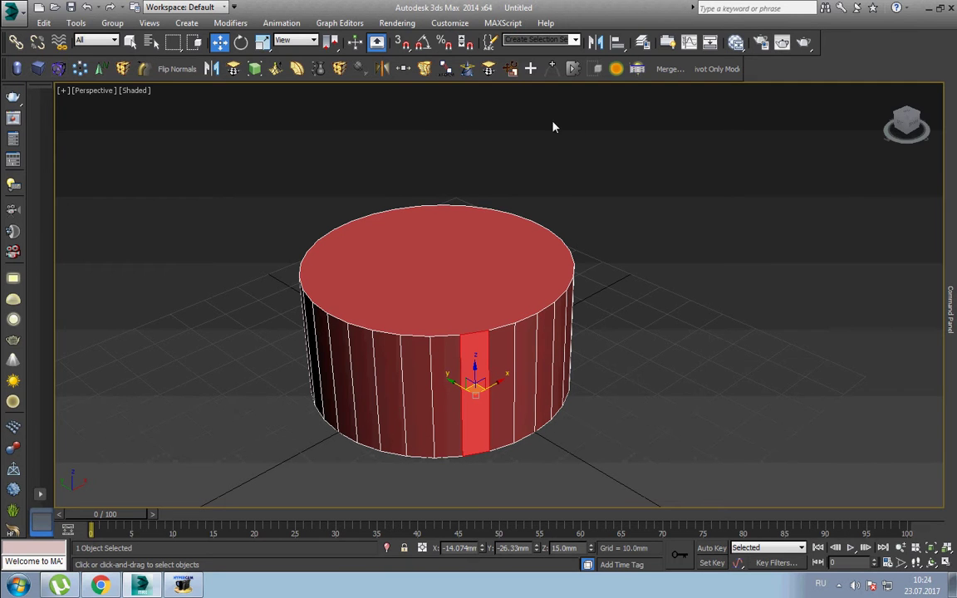
# - Open and close the Customize menu twice without changing anything
pyautogui.click(443, 25)
pyautogui.click(441, 27)
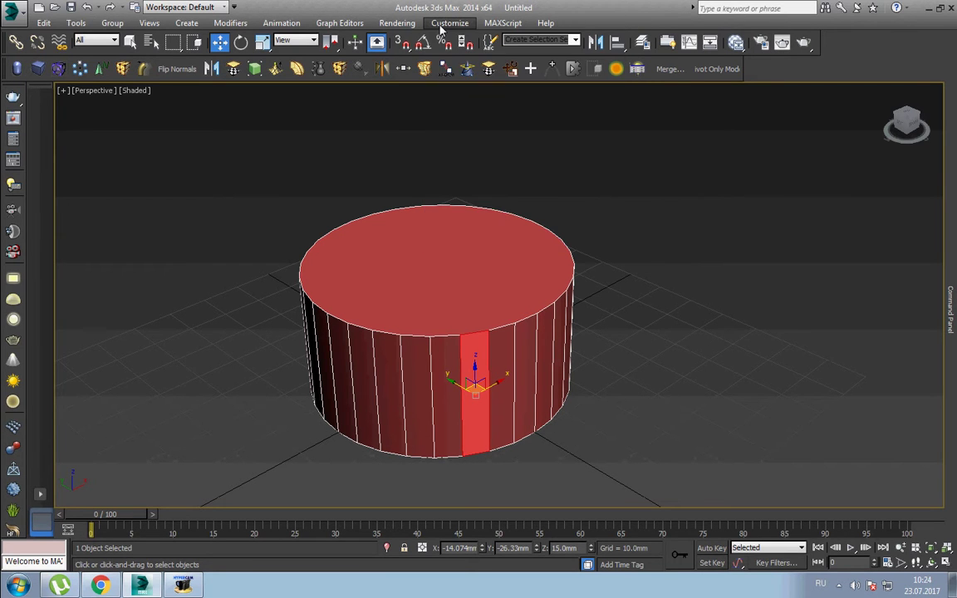
pyautogui.click(441, 27)
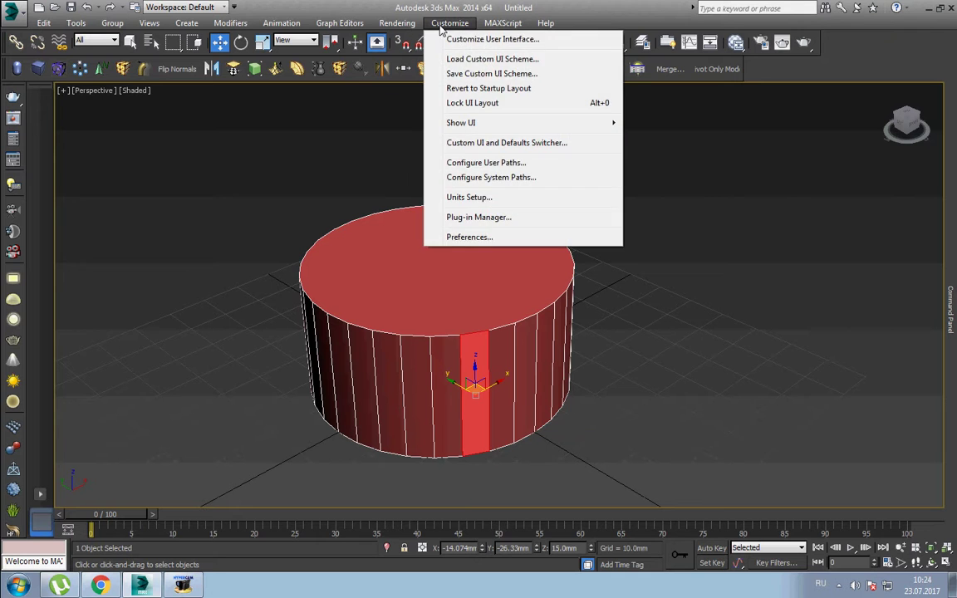
pyautogui.click(445, 27)
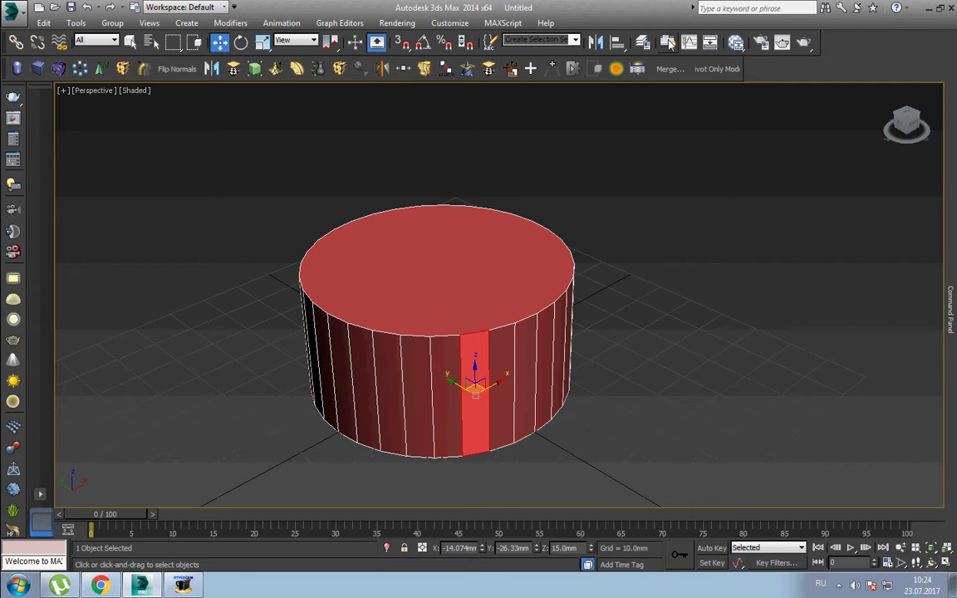
# - Show the Graphite Modeling Tools ribbon, enable Ring Mode, and undo back to no selection
pyautogui.click(667, 42)
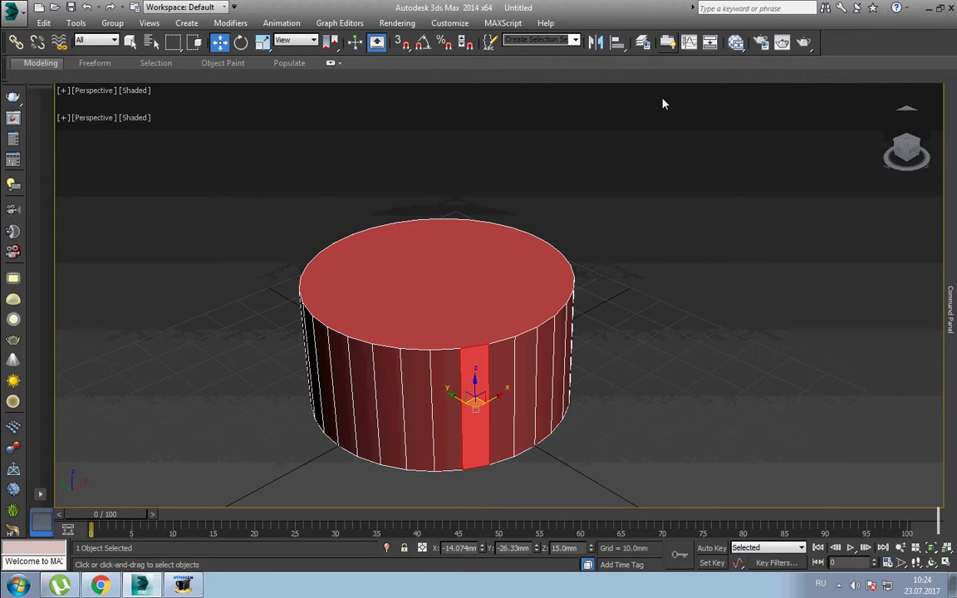
pyautogui.click(97, 64)
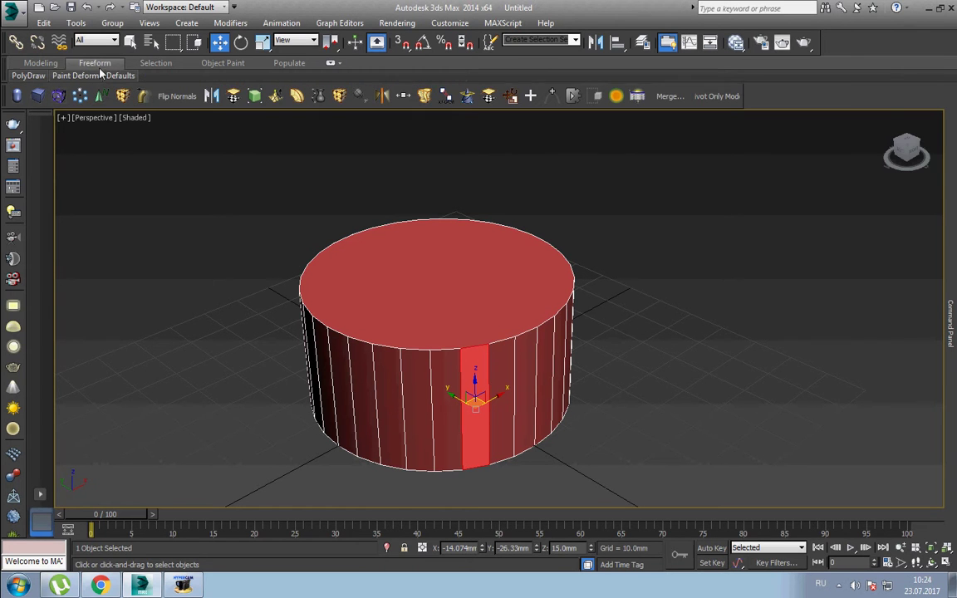
pyautogui.click(40, 63)
pyautogui.moveTo(113, 76)
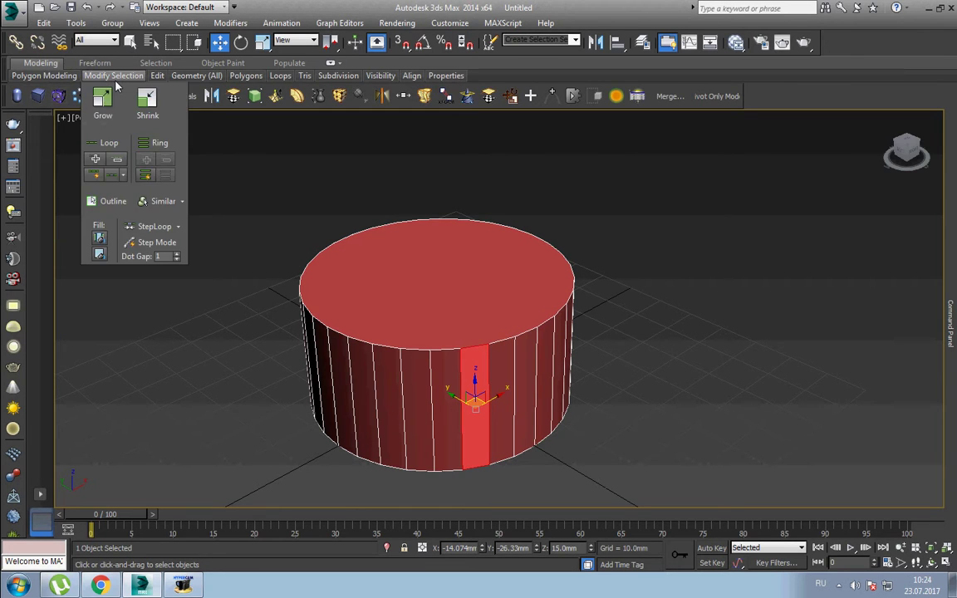
pyautogui.click(156, 145)
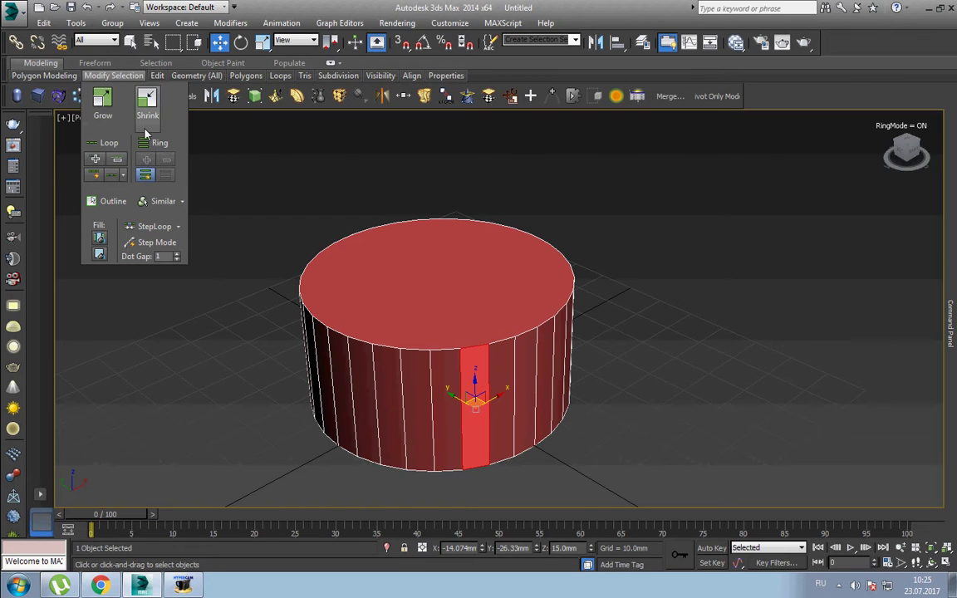
pyautogui.click(155, 144)
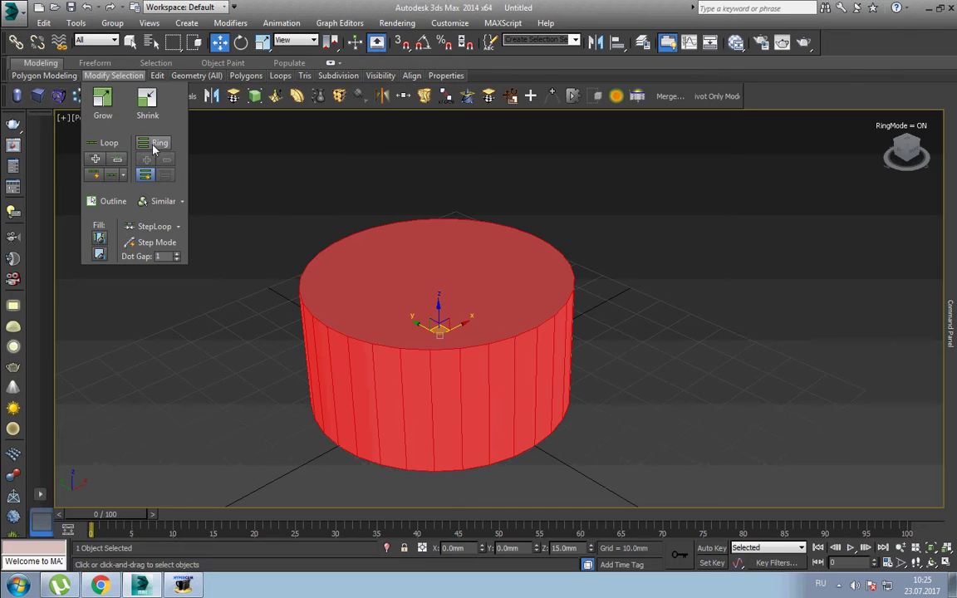
pyautogui.hotkey('ctrl', 'z')
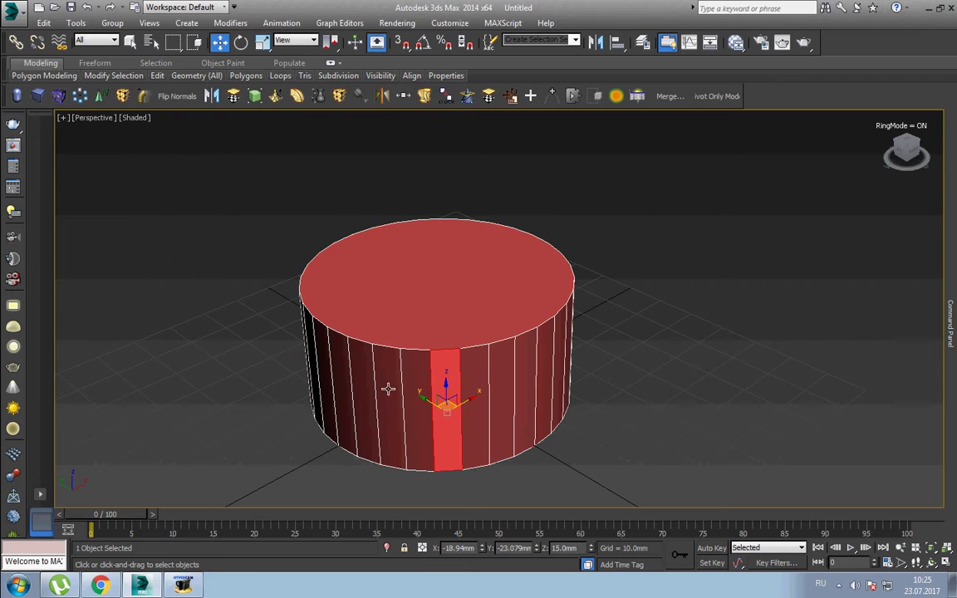
pyautogui.hotkey('ctrl', 'z')
pyautogui.hotkey('ctrl', 'z')
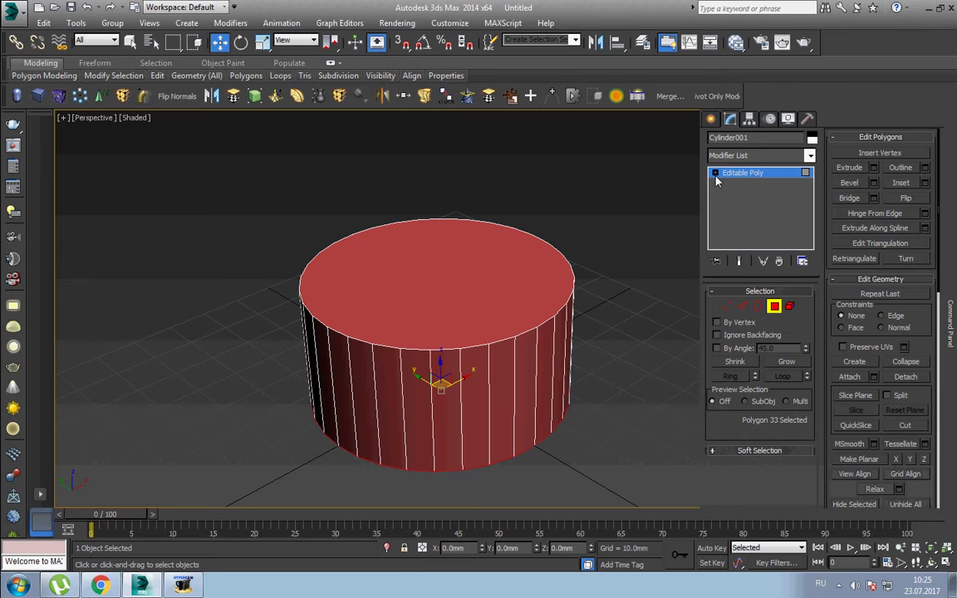
# - Start selecting alternating side faces on the front of the cylinder
pyautogui.click(715, 172)
pyautogui.click(502, 374)
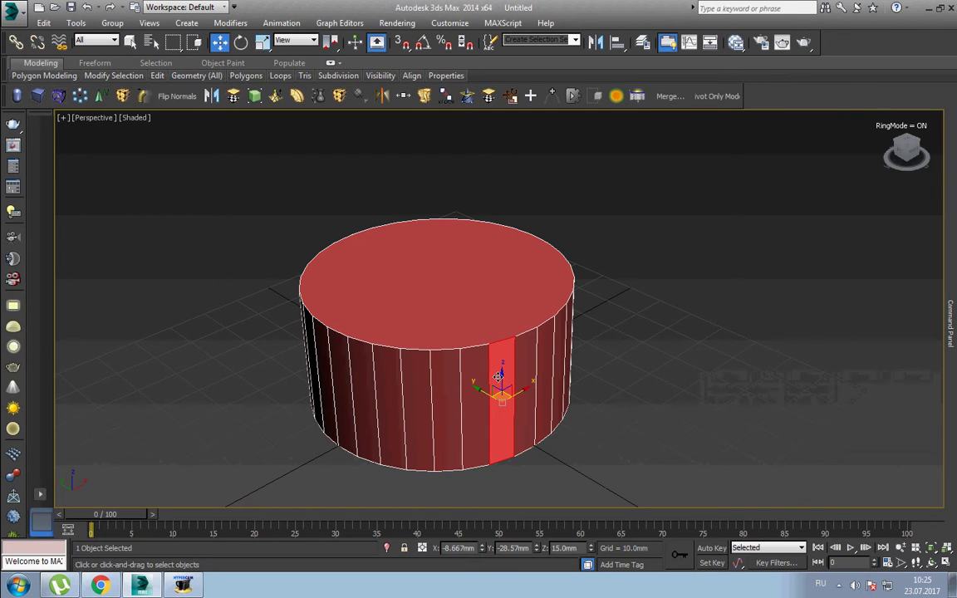
pyautogui.keyDown('ctrl'); pyautogui.click(446, 392); pyautogui.keyUp('ctrl')
pyautogui.keyDown('ctrl'); pyautogui.click(416, 402); pyautogui.keyUp('ctrl')
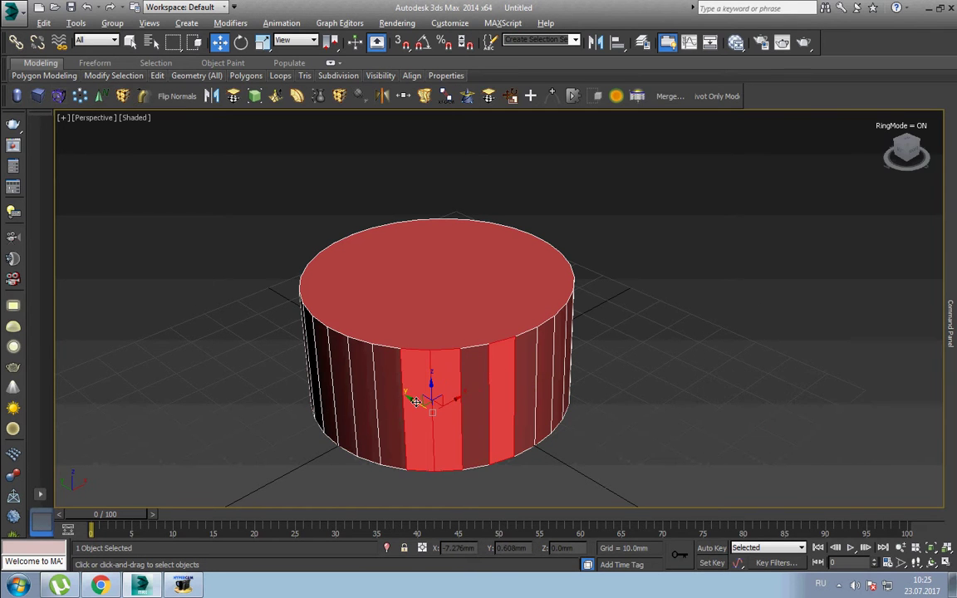
pyautogui.keyDown('alt'); pyautogui.click(415, 402); pyautogui.keyUp('alt')
pyautogui.keyDown('ctrl'); pyautogui.click(342, 365); pyautogui.keyUp('ctrl')
pyautogui.moveTo(401, 373)
pyautogui.keyDown('alt'); pyautogui.mouseDown(button='middle')
pyautogui.moveTo(449, 416)
pyautogui.moveTo(615, 299)
pyautogui.mouseUp(button='middle'); pyautogui.keyUp('alt')
pyautogui.keyDown('ctrl'); pyautogui.click(611, 299); pyautogui.keyUp('ctrl')
pyautogui.keyDown('ctrl'); pyautogui.click(552, 306); pyautogui.keyUp('ctrl')
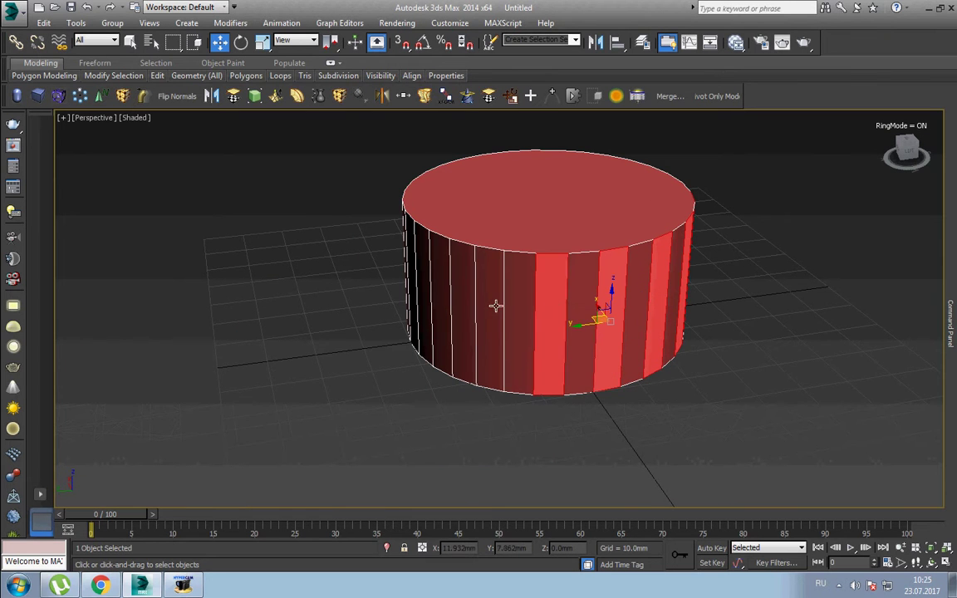
# - Orbit around the cylinder and add the remaining alternating side faces to the selection
pyautogui.keyDown('alt'); pyautogui.moveTo(390, 274); pyautogui.dragTo(495, 335, button='middle'); pyautogui.keyUp('alt')
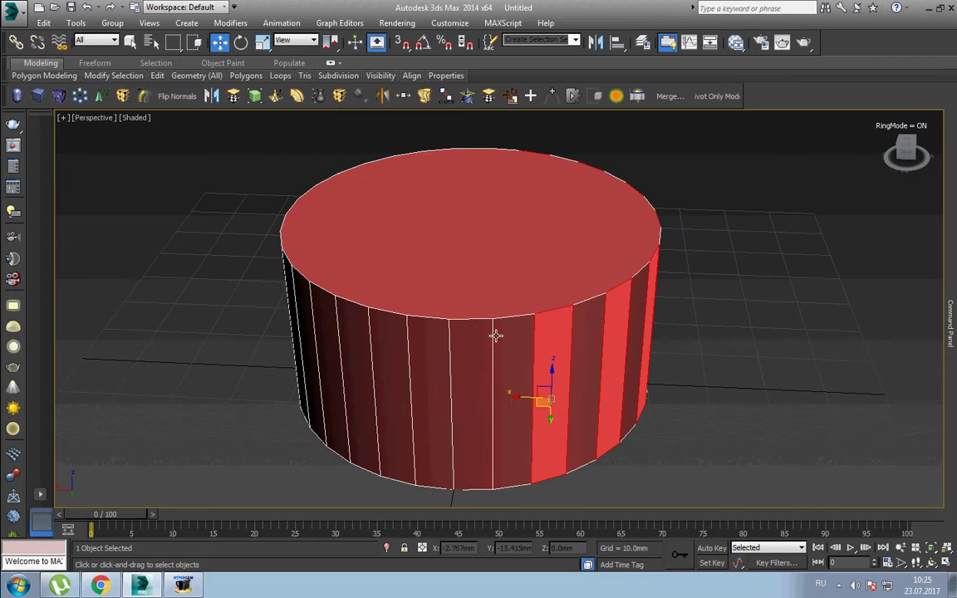
pyautogui.keyDown('ctrl'); pyautogui.click(425, 310); pyautogui.keyUp('ctrl')
pyautogui.keyDown('ctrl'); pyautogui.click(350, 317); pyautogui.keyUp('ctrl')
pyautogui.moveTo(324, 340)
pyautogui.keyDown('alt'); pyautogui.mouseDown(button='middle')
pyautogui.moveTo(457, 422)
pyautogui.moveTo(513, 337)
pyautogui.mouseUp(button='middle'); pyautogui.keyUp('alt')
pyautogui.keyDown('ctrl'); pyautogui.click(563, 332); pyautogui.keyUp('ctrl')
pyautogui.keyDown('ctrl'); pyautogui.click(480, 333); pyautogui.keyUp('ctrl')
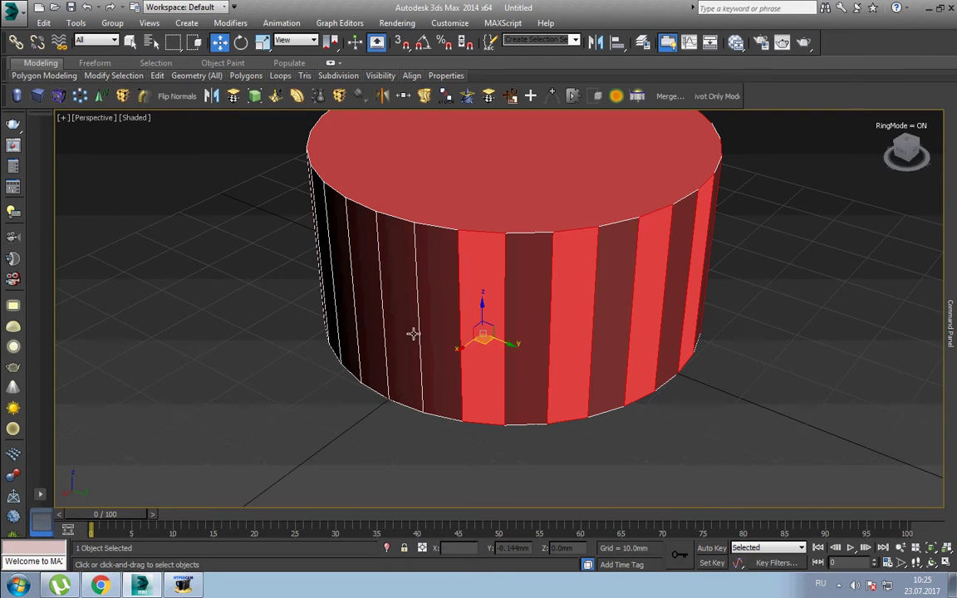
pyautogui.keyDown('ctrl'); pyautogui.click(365, 304); pyautogui.keyUp('ctrl')
pyautogui.keyDown('alt'); pyautogui.moveTo(354, 307); pyautogui.dragTo(474, 343, button='middle'); pyautogui.keyUp('alt')
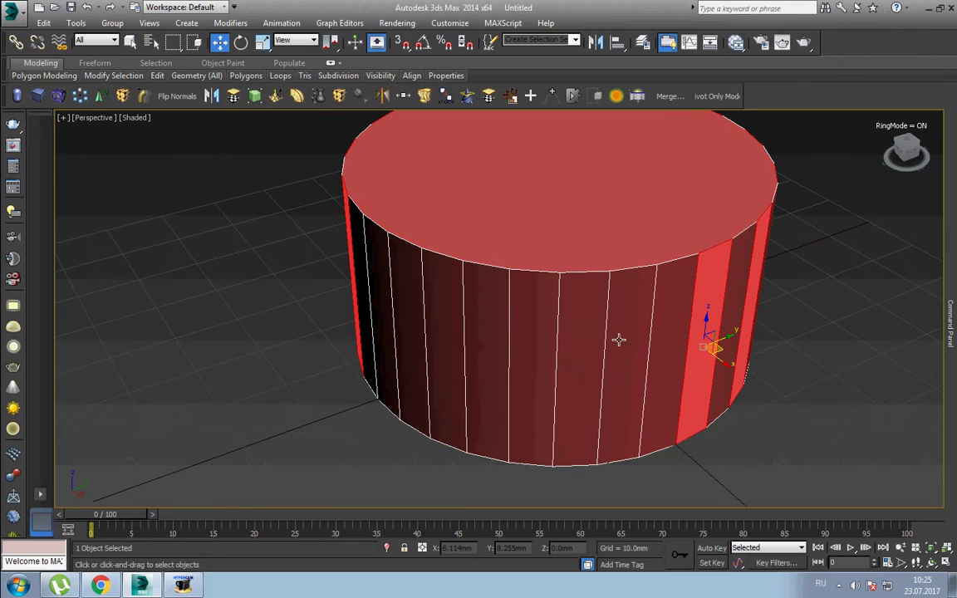
pyautogui.keyDown('ctrl'); pyautogui.click(556, 304); pyautogui.keyUp('ctrl')
pyautogui.keyDown('ctrl'); pyautogui.click(484, 322); pyautogui.keyUp('ctrl')
pyautogui.keyDown('ctrl'); pyautogui.click(412, 317); pyautogui.keyUp('ctrl')
pyautogui.keyDown('alt'); pyautogui.moveTo(412, 317); pyautogui.dragTo(506, 362, button='middle'); pyautogui.keyUp('alt')
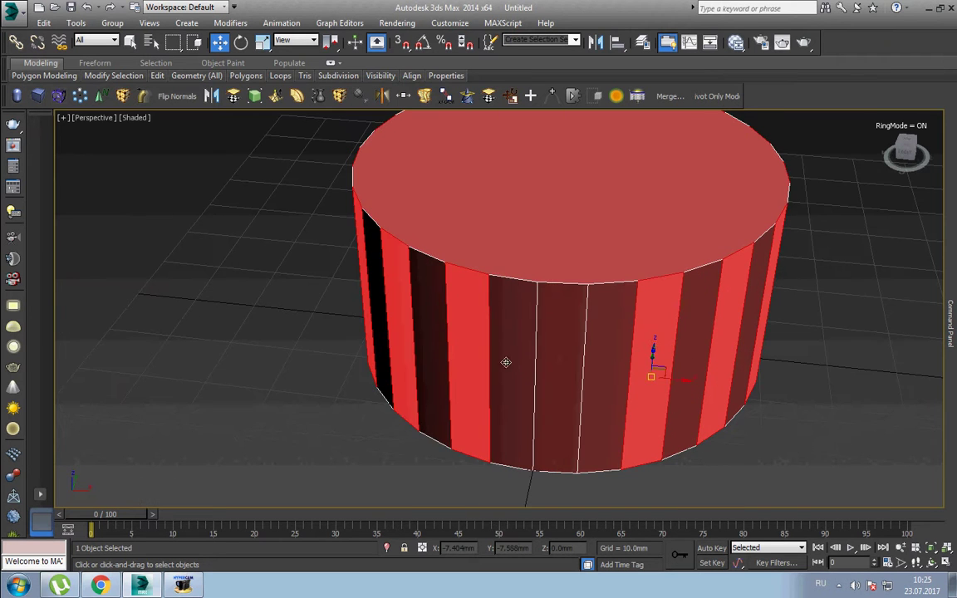
pyautogui.keyDown('ctrl'); pyautogui.click(550, 369); pyautogui.keyUp('ctrl')
# - Extrude the selected faces outward by about 155mm into long spokes
pyautogui.rightClick(550, 370)
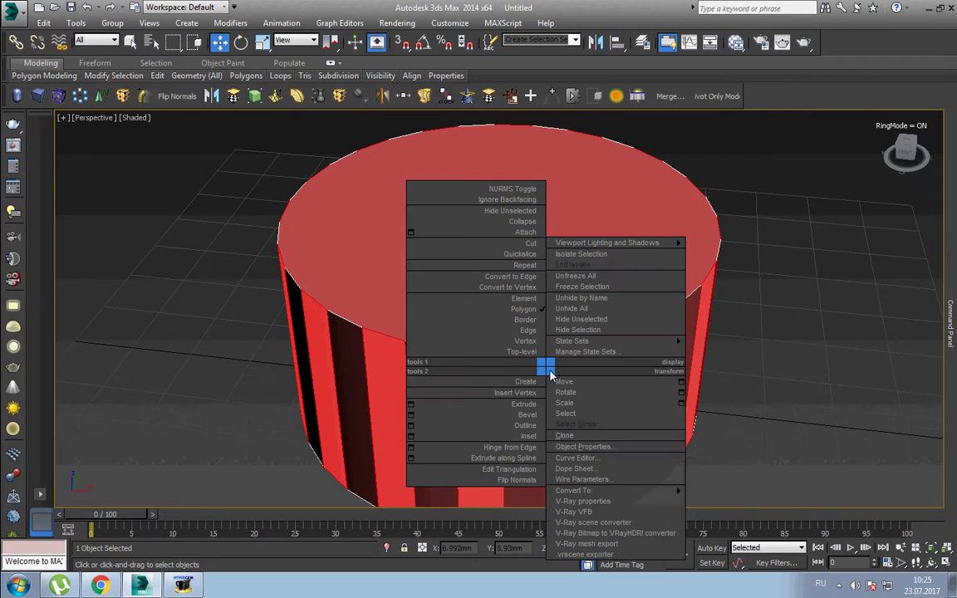
pyautogui.click(427, 408)
pyautogui.keyDown('alt'); pyautogui.moveTo(426, 409); pyautogui.dragTo(412, 409, button='middle'); pyautogui.keyUp('alt')
pyautogui.hotkey('shift', 'e')
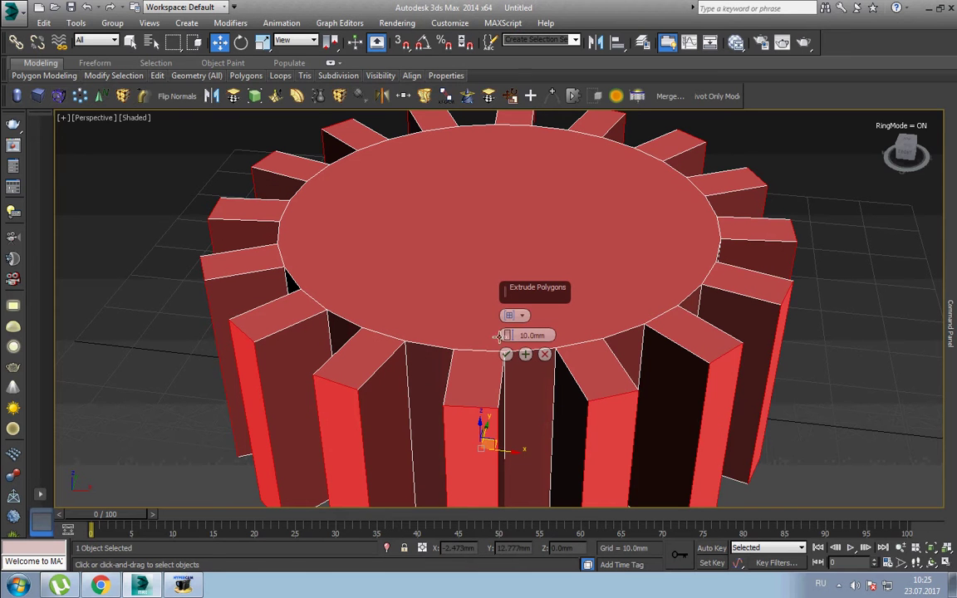
pyautogui.moveTo(508, 334); pyautogui.dragTo(509, 275)
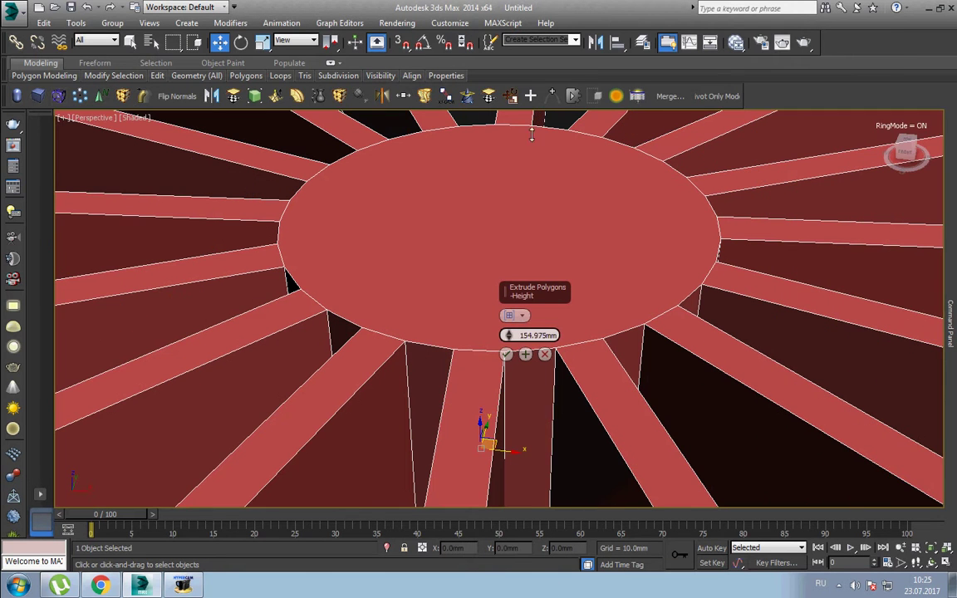
pyautogui.click(506, 356)
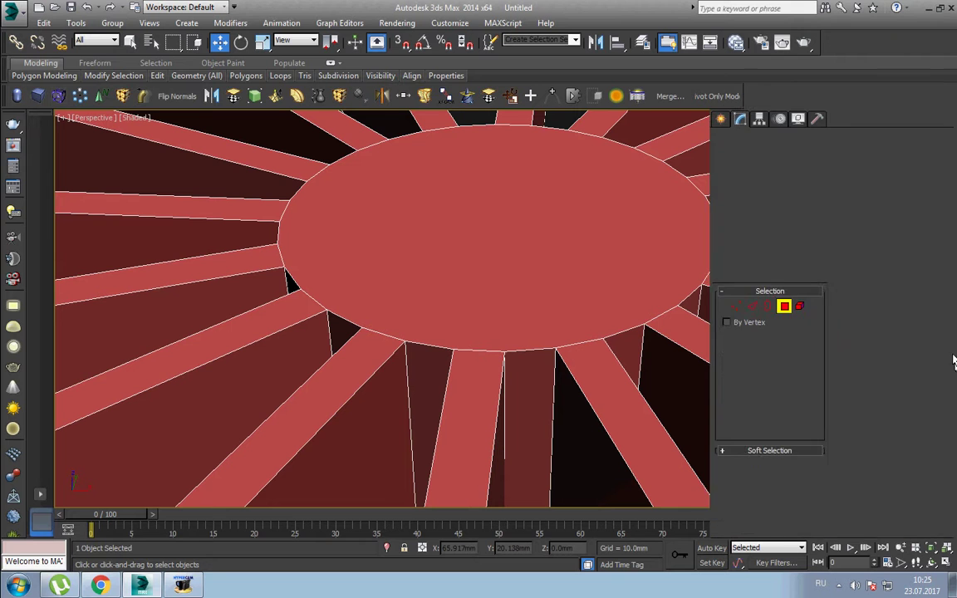
# - Return to object level and frame the whole sunburst in the Top view
pyautogui.click(779, 176)
pyautogui.rightClick(427, 297)
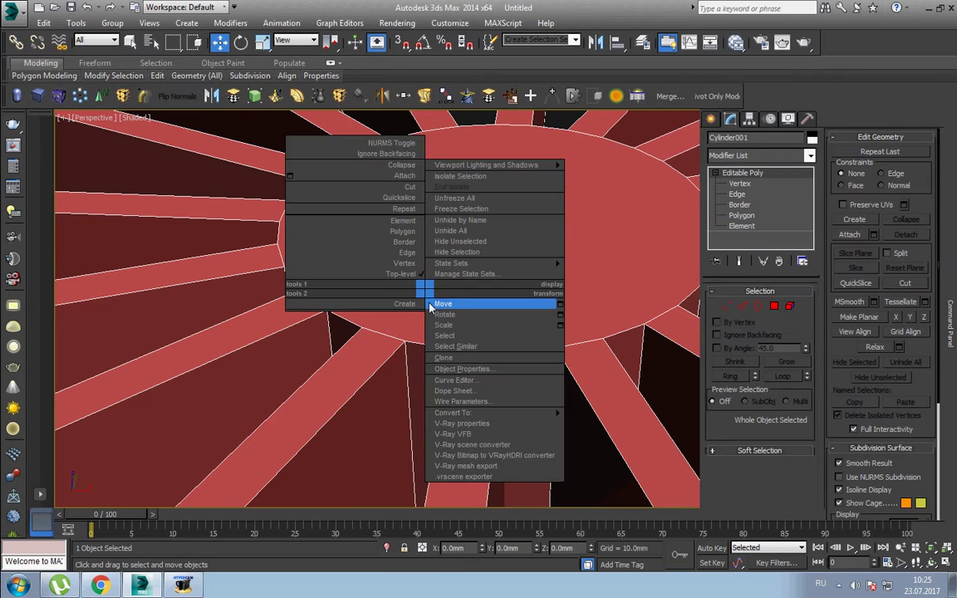
pyautogui.press('t')
pyautogui.press('z')
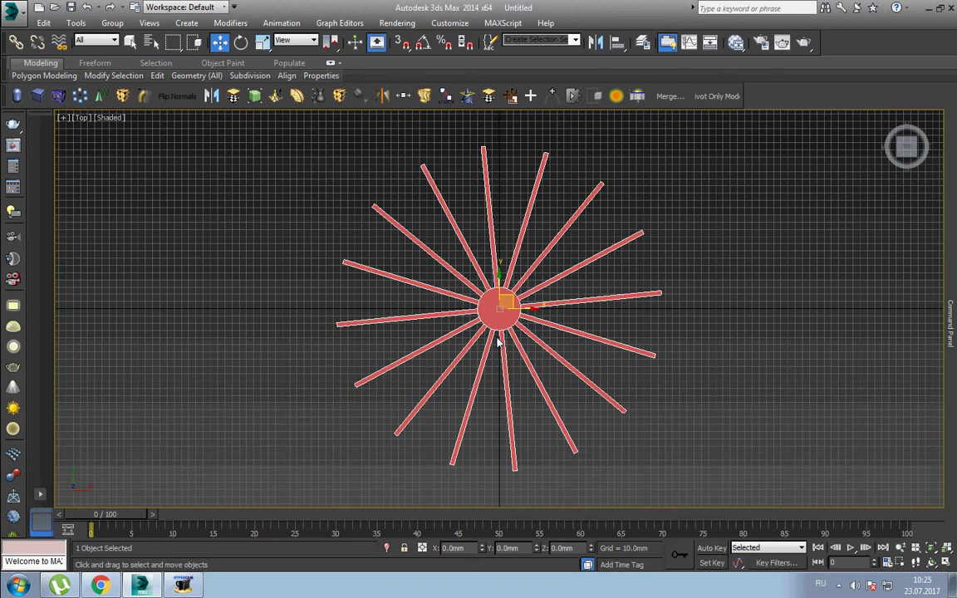
pyautogui.moveTo(498, 342); pyautogui.dragTo(446, 357, button='middle')
pyautogui.rightClick(454, 312)
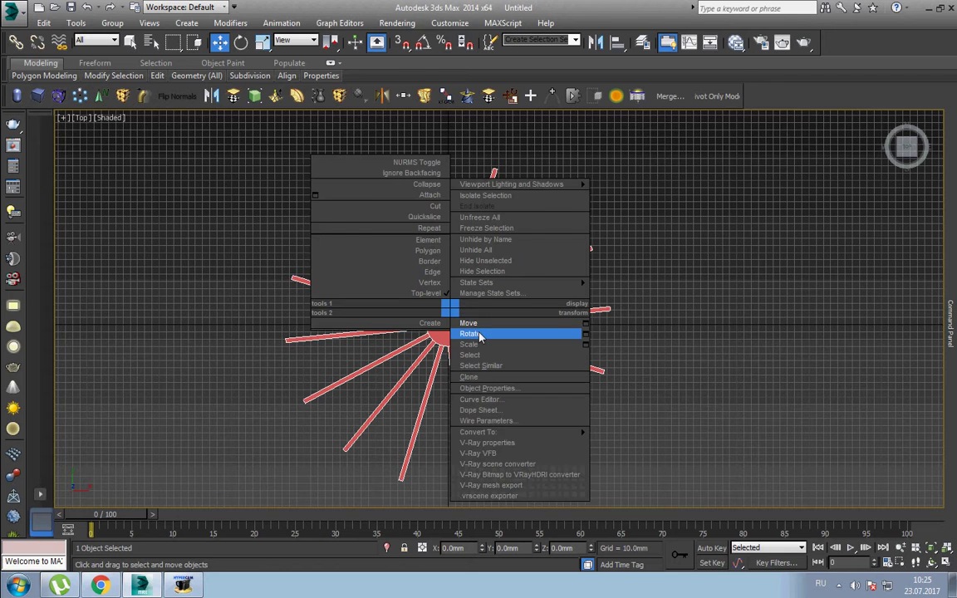
pyautogui.click(482, 336)
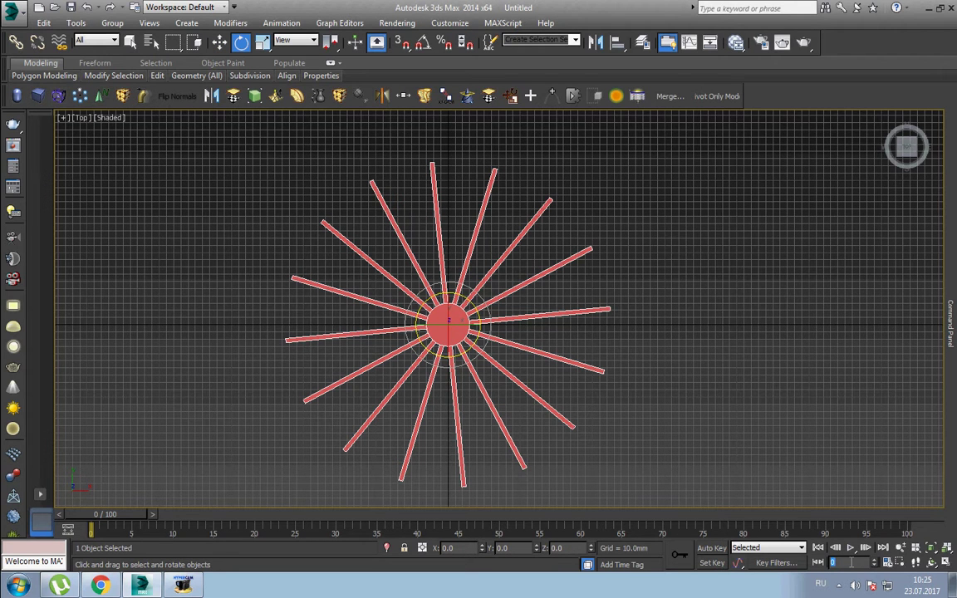
pyautogui.click(850, 562)
pyautogui.write('30')
# - At frame 30 with Auto Key on, rotate the sunburst about -743° around Z
pyautogui.press('Return')
pyautogui.rightClick(689, 324)
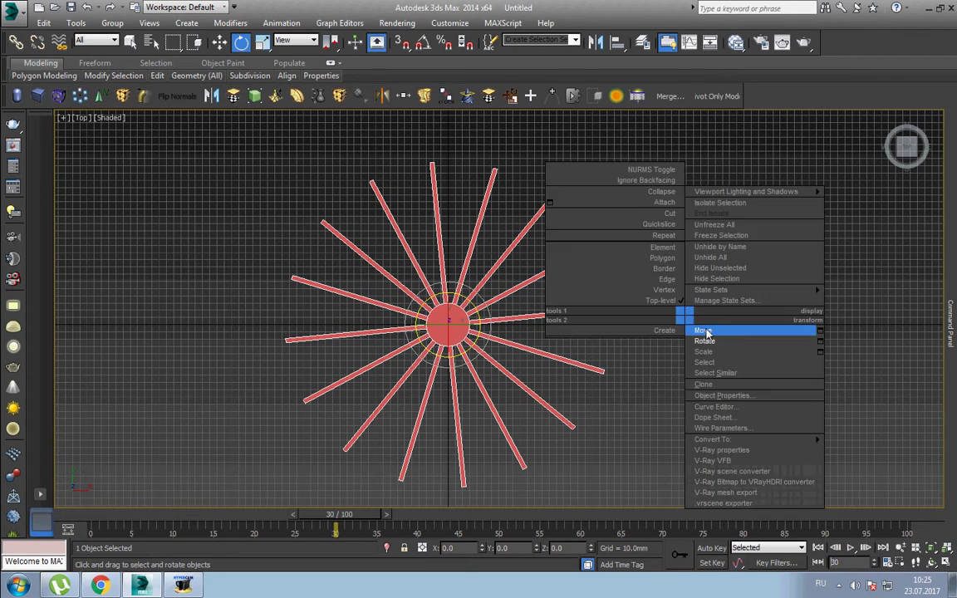
pyautogui.click(712, 330)
pyautogui.click(710, 548)
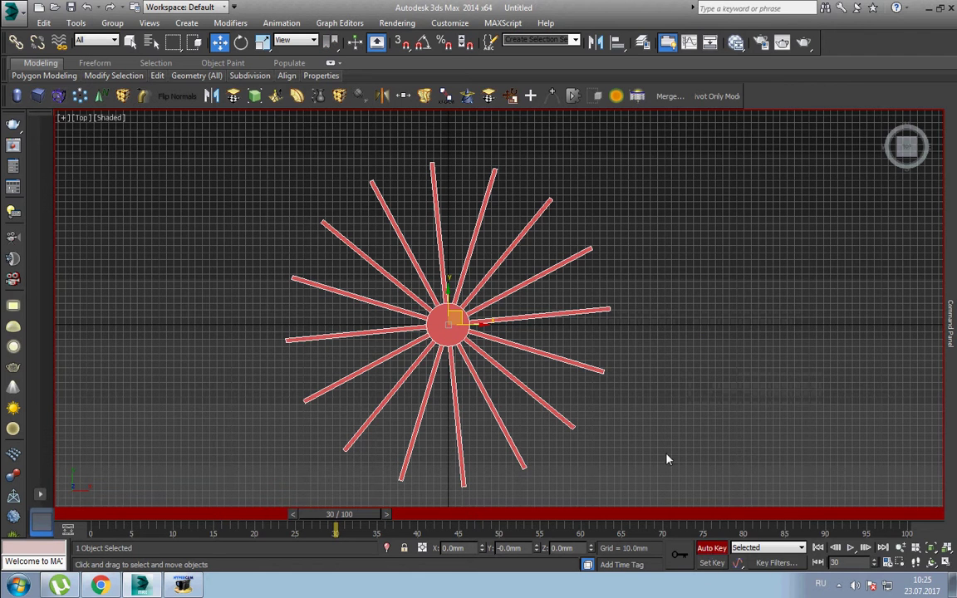
pyautogui.rightClick(662, 381)
pyautogui.click(686, 405)
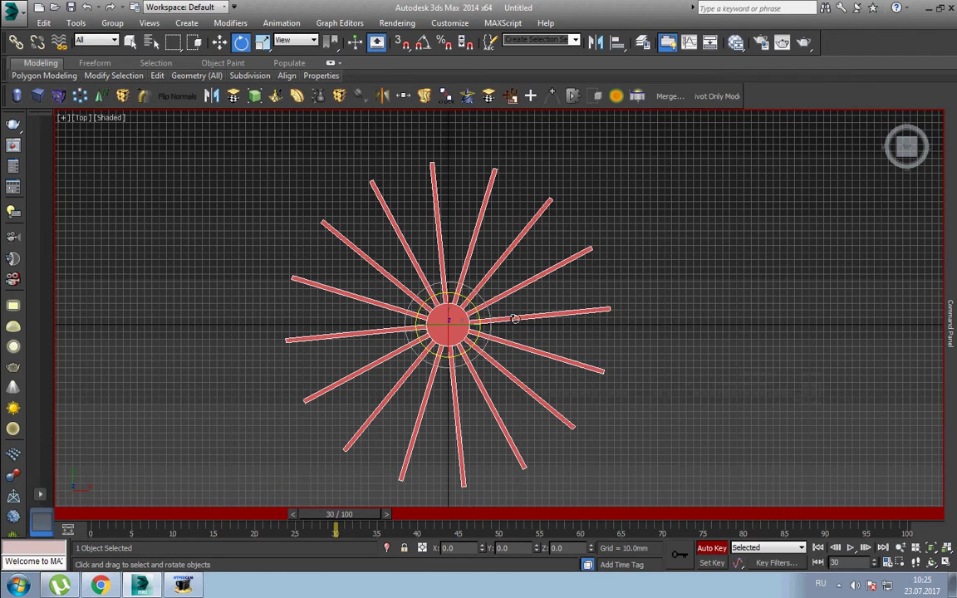
pyautogui.moveTo(465, 300); pyautogui.dragTo(508, 40)
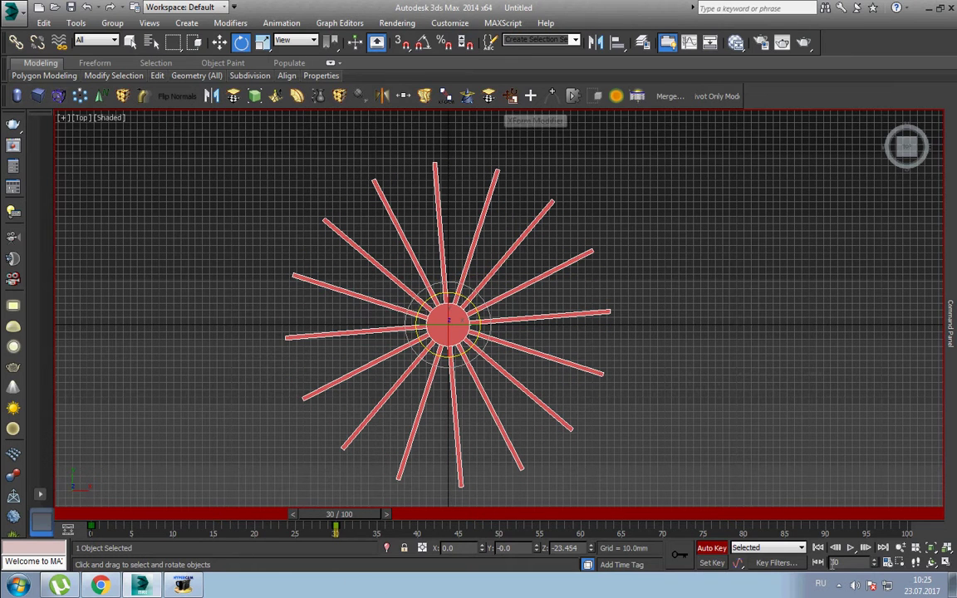
pyautogui.press('n')
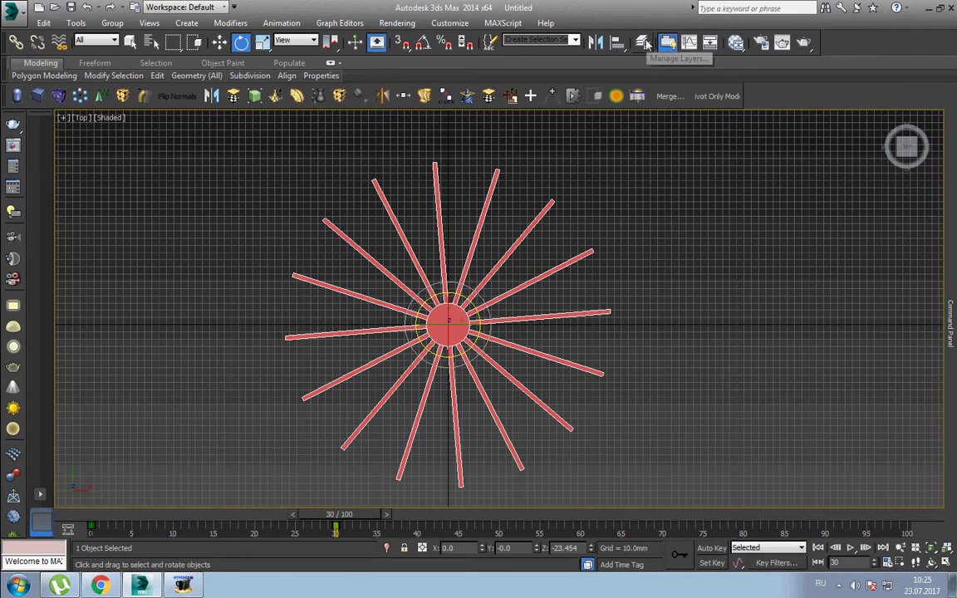
# - In the Curve Editor, give the rotation keys Linear tangents and Linear out-of-range type
pyautogui.click(688, 46)
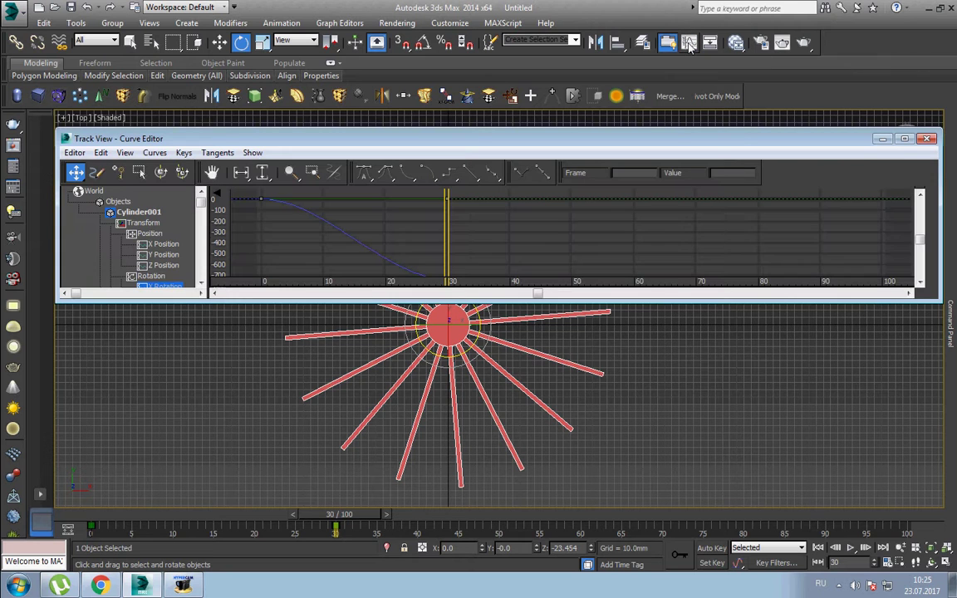
pyautogui.moveTo(620, 302); pyautogui.dragTo(619, 440)
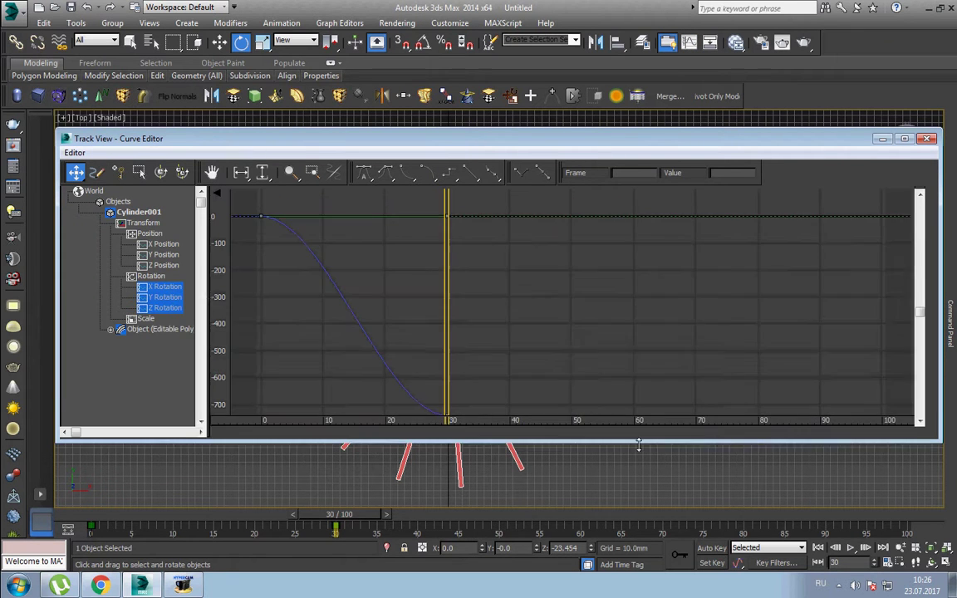
pyautogui.moveTo(338, 209); pyautogui.dragTo(607, 408)
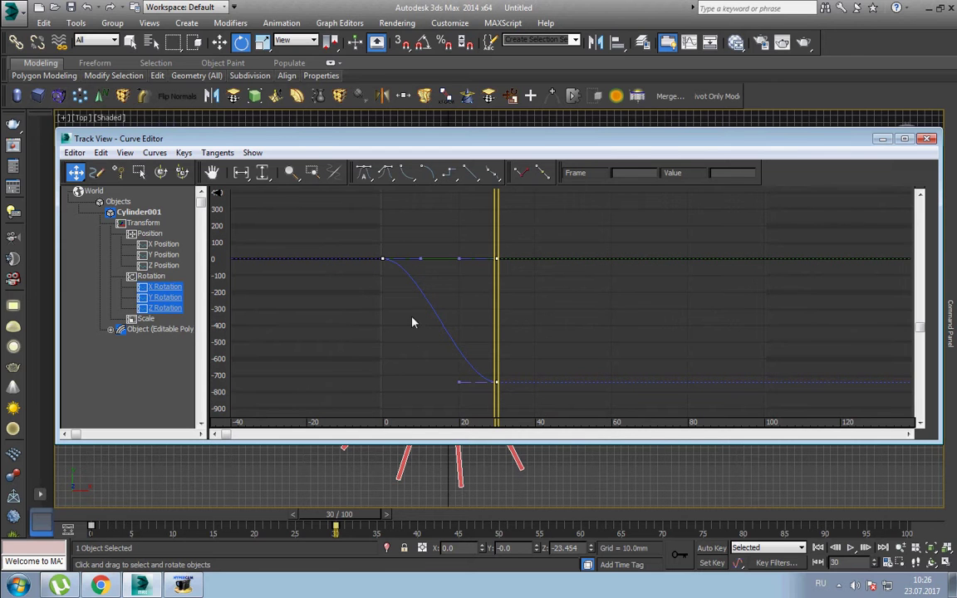
pyautogui.click(471, 173)
pyautogui.click(100, 153)
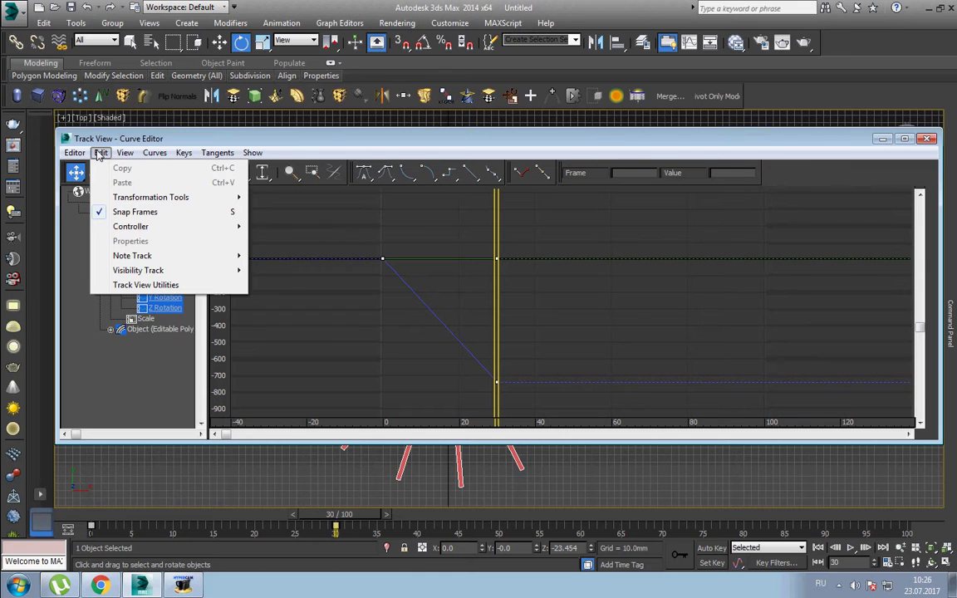
pyautogui.moveTo(131, 226)
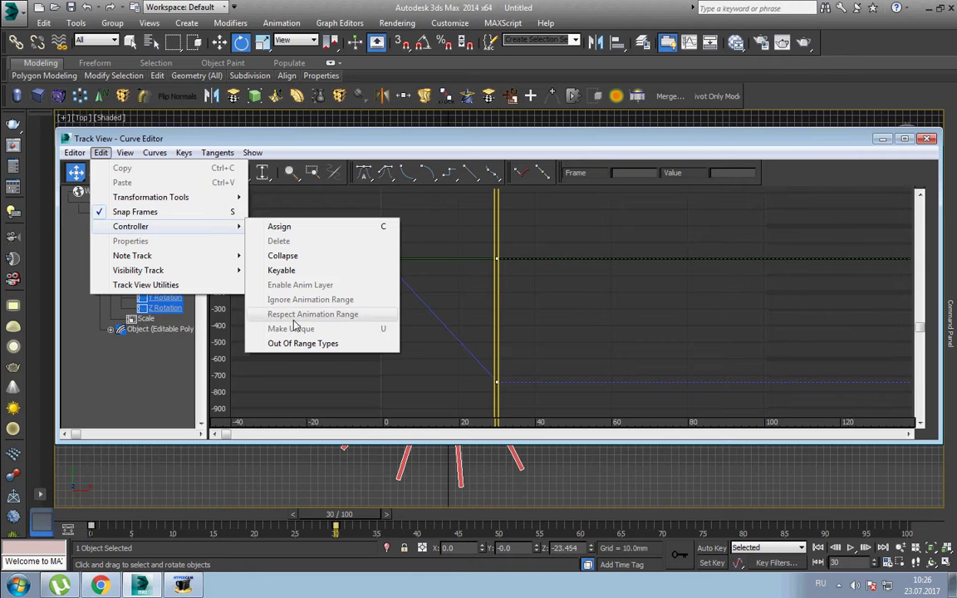
pyautogui.click(304, 343)
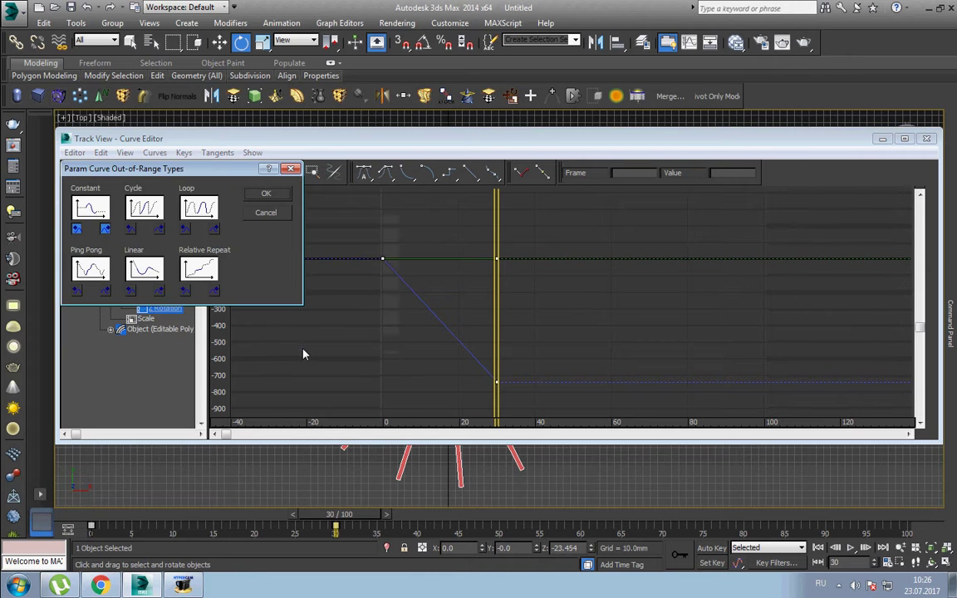
pyautogui.click(145, 269)
pyautogui.click(266, 192)
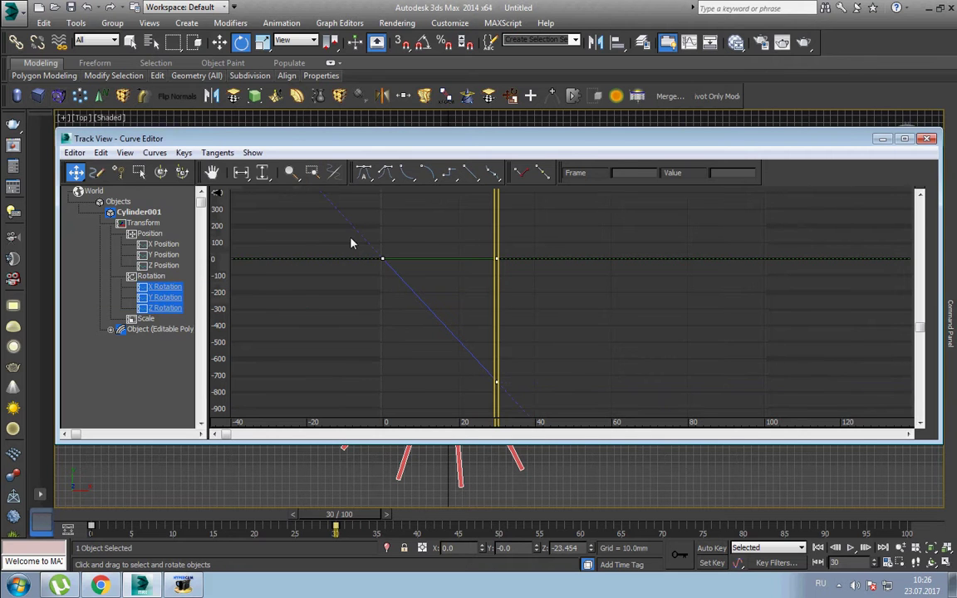
# - Close the Curve Editor and play the animation to check the spin
pyautogui.click(928, 138)
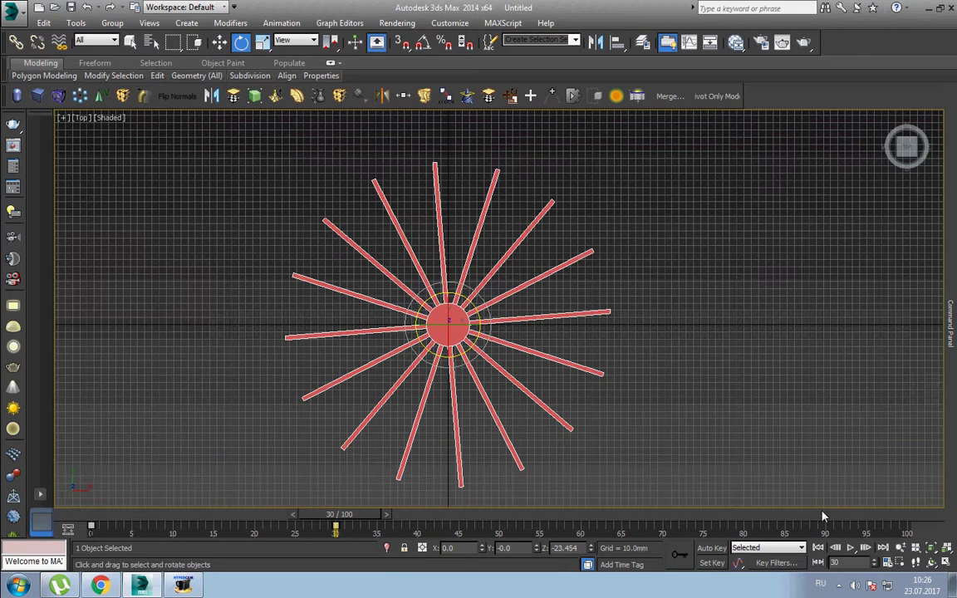
pyautogui.click(851, 549)
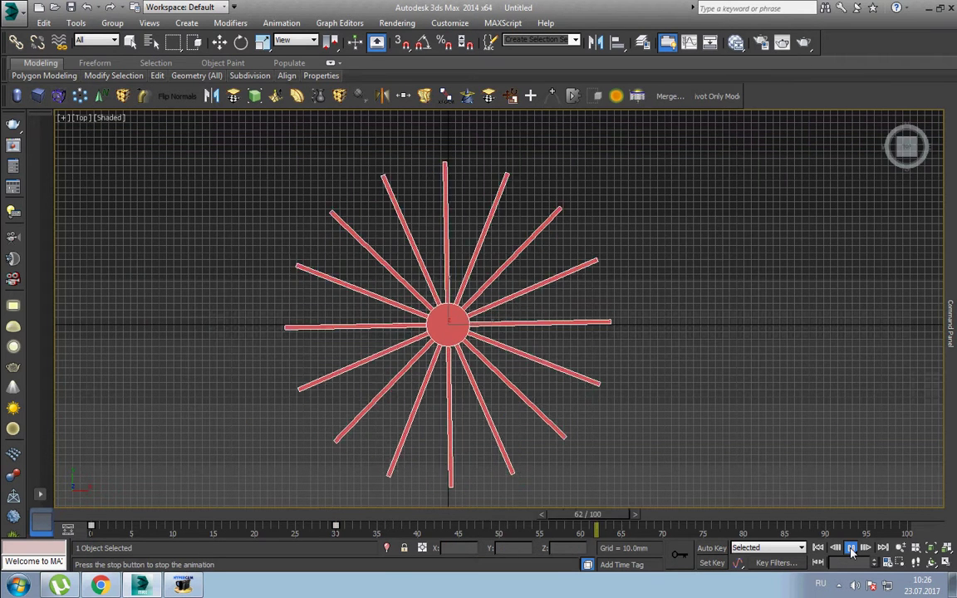
pyautogui.click(852, 549)
# - Reopen the Curve Editor and select the Z rotation key at frame 30
pyautogui.click(619, 39)
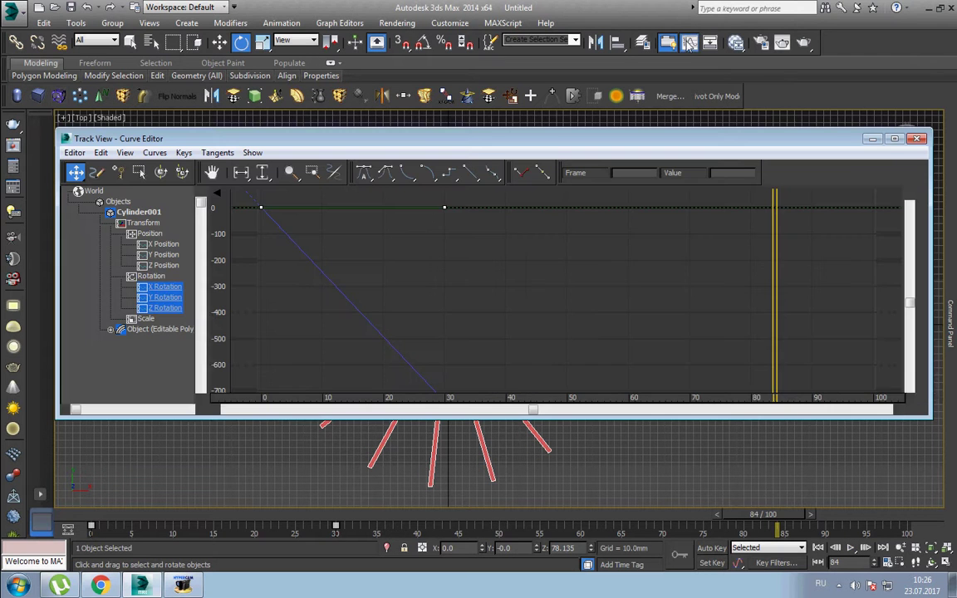
pyautogui.scroll(-1, 541, 294)
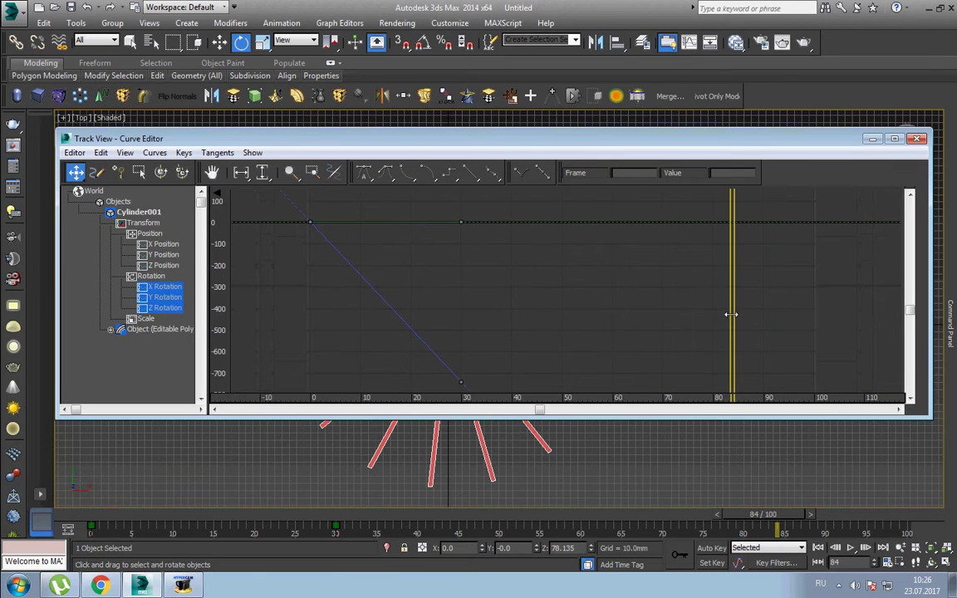
pyautogui.moveTo(730, 314); pyautogui.dragTo(465, 322)
pyautogui.moveTo(465, 322); pyautogui.dragTo(503, 268, button='middle')
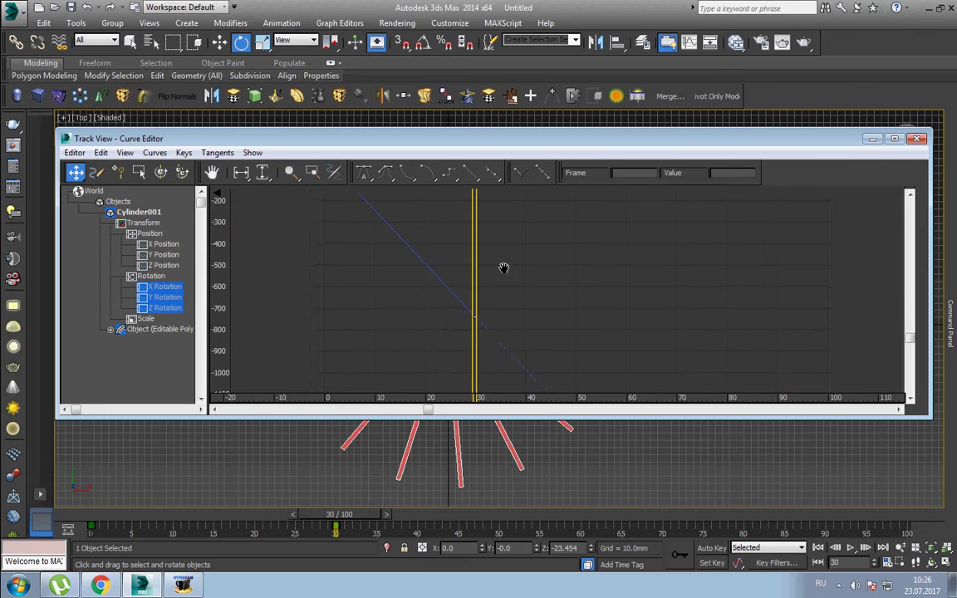
pyautogui.moveTo(503, 267); pyautogui.dragTo(446, 354)
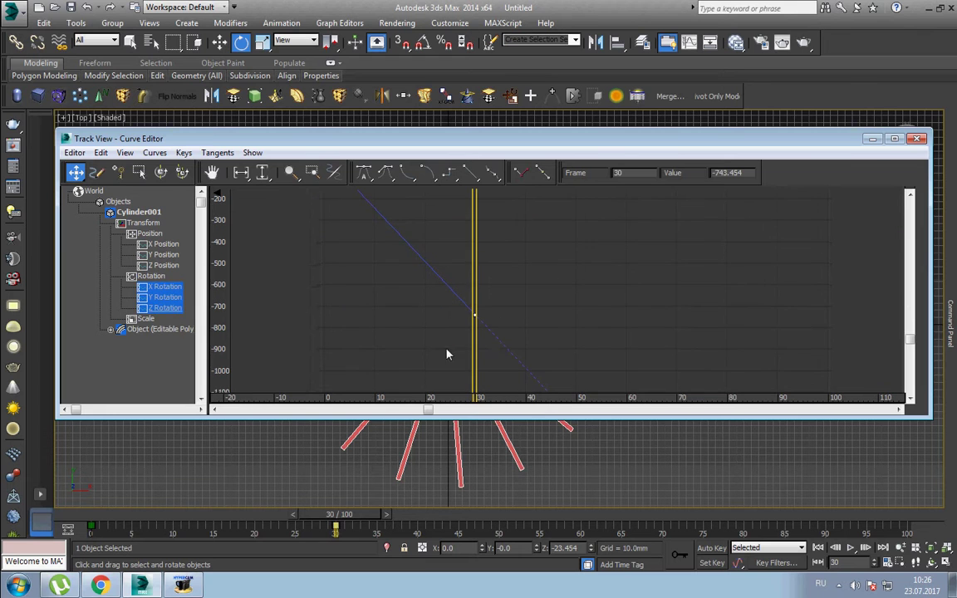
# - Change the frame-30 key value to -7200, then close the editor and deselect
pyautogui.rightClick(474, 313)
pyautogui.doubleClick(498, 380)
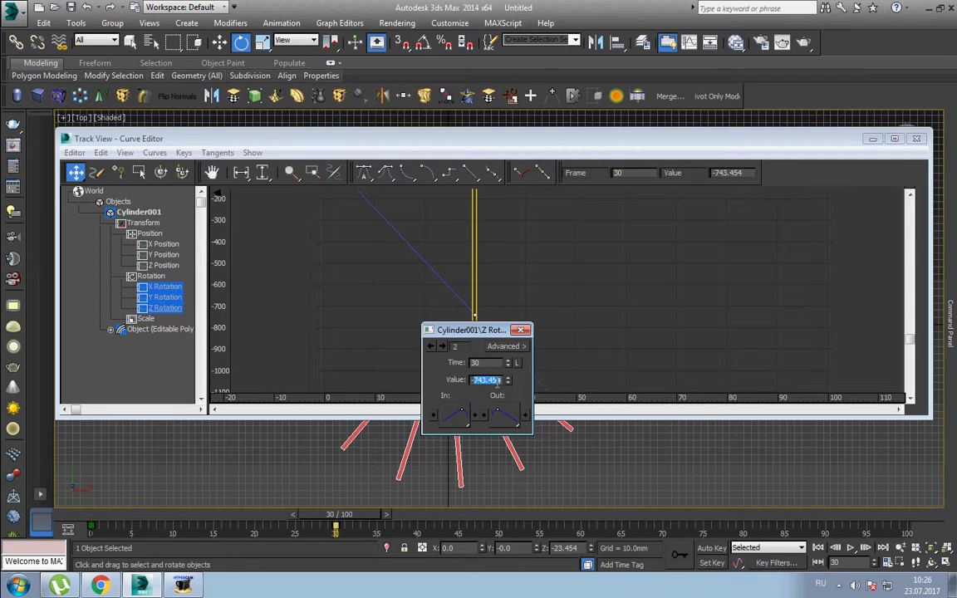
pyautogui.write('-7200')
pyautogui.press('Return')
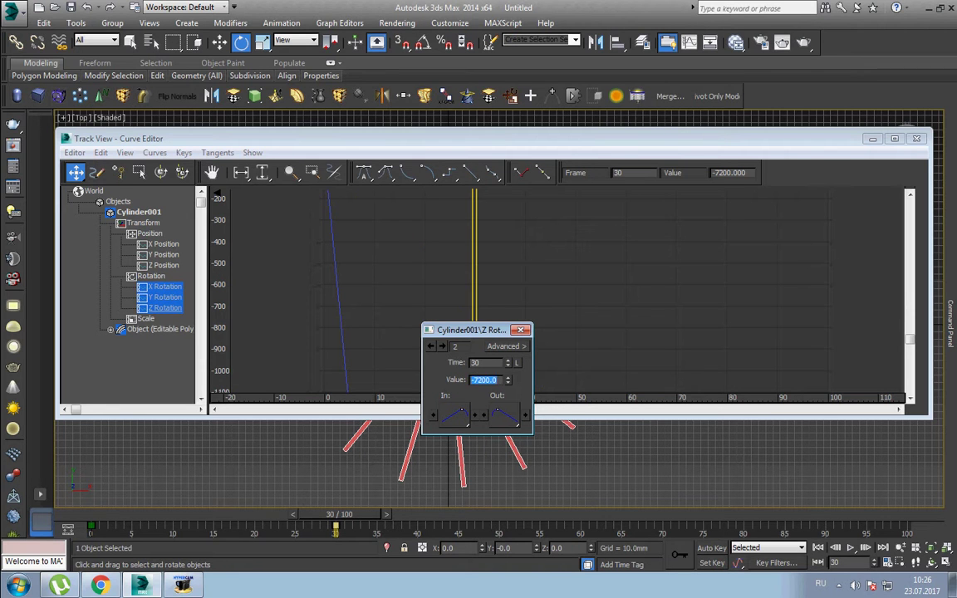
pyautogui.click(520, 330)
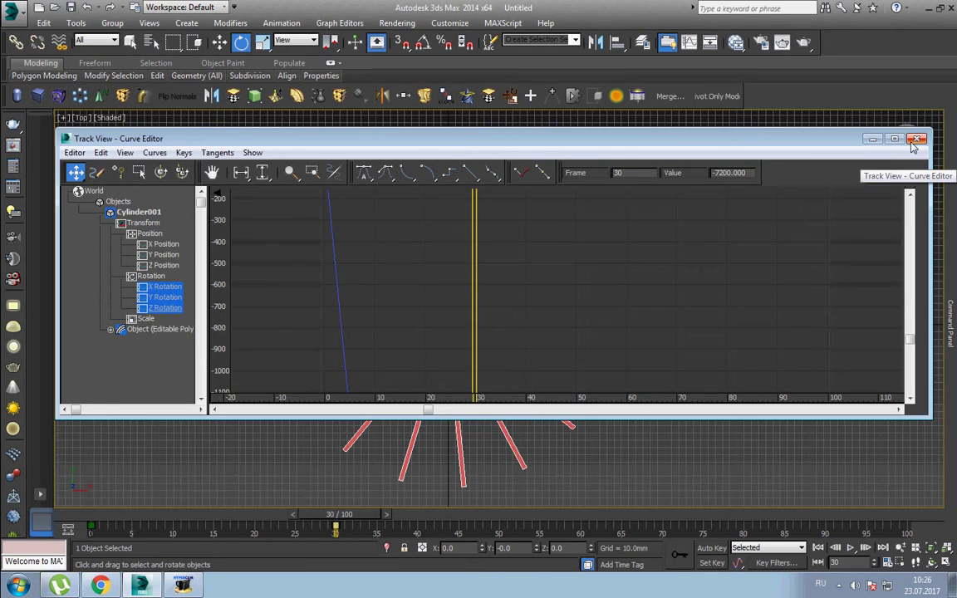
pyautogui.click(917, 139)
pyautogui.click(613, 232)
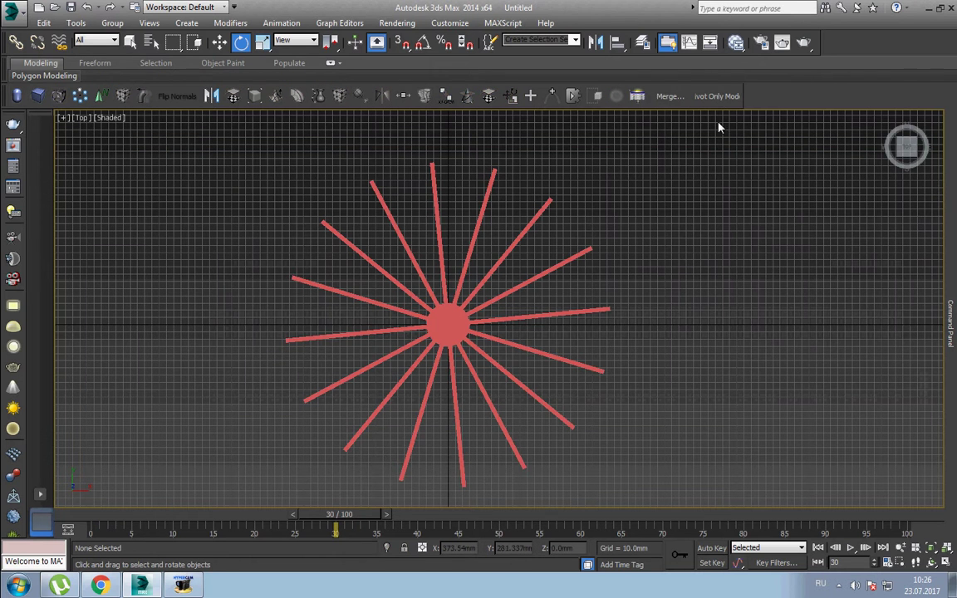
# - Hide the grid, select the sunburst, and set render output size to PAL (video) 768x576
pyautogui.doubleClick(660, 64)
pyautogui.press('g')
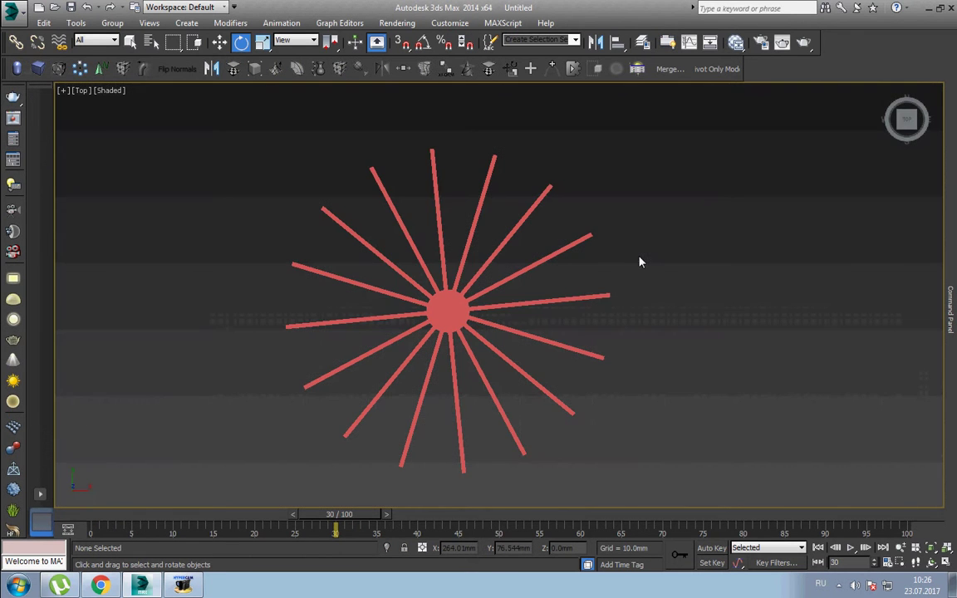
pyautogui.click(448, 309)
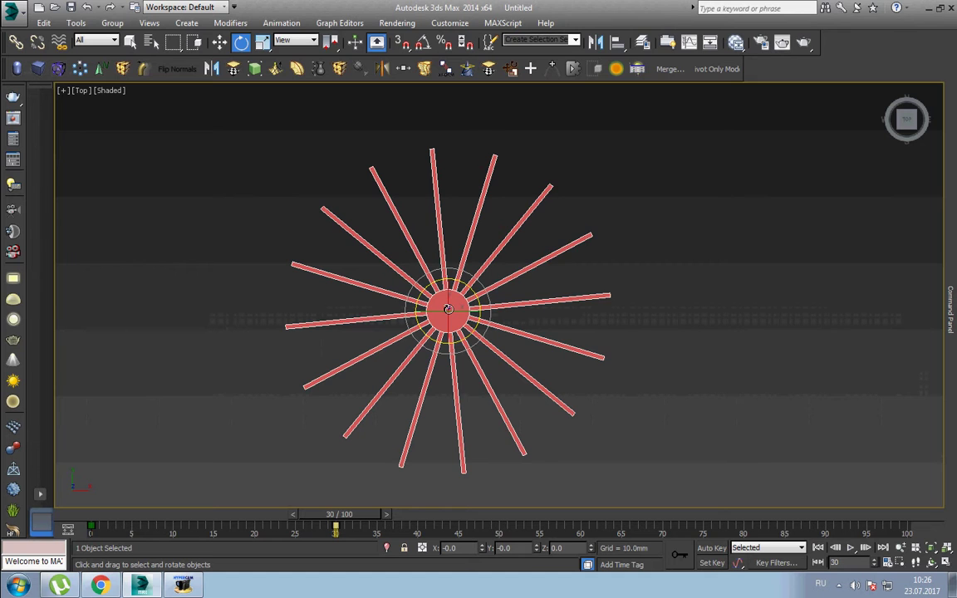
pyautogui.click(760, 41)
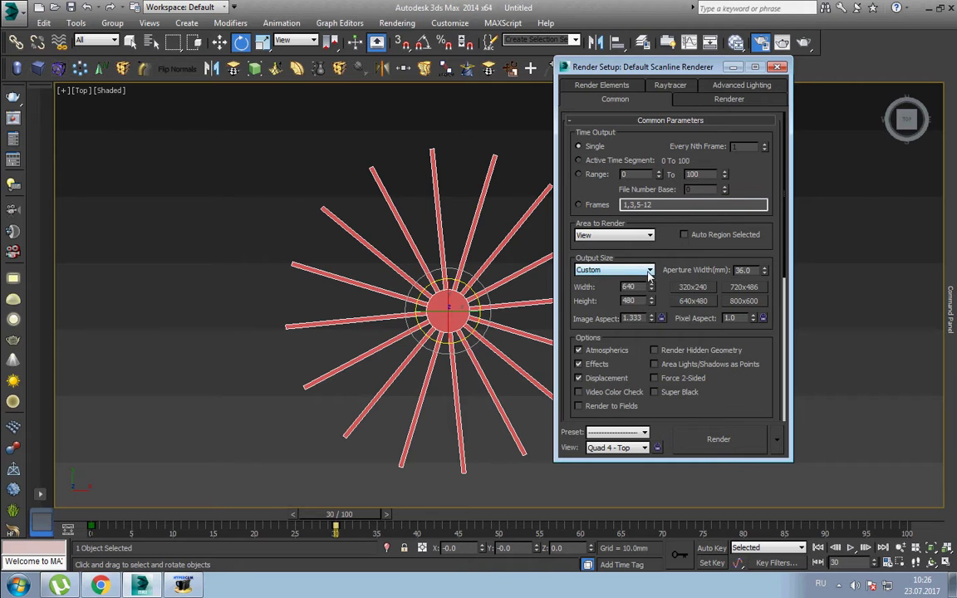
pyautogui.click(648, 271)
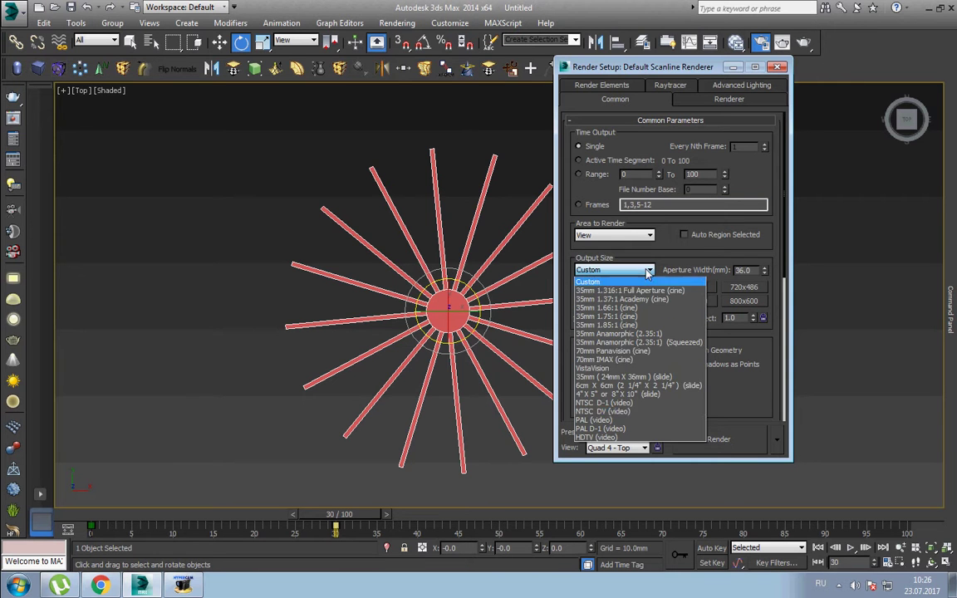
pyautogui.click(631, 420)
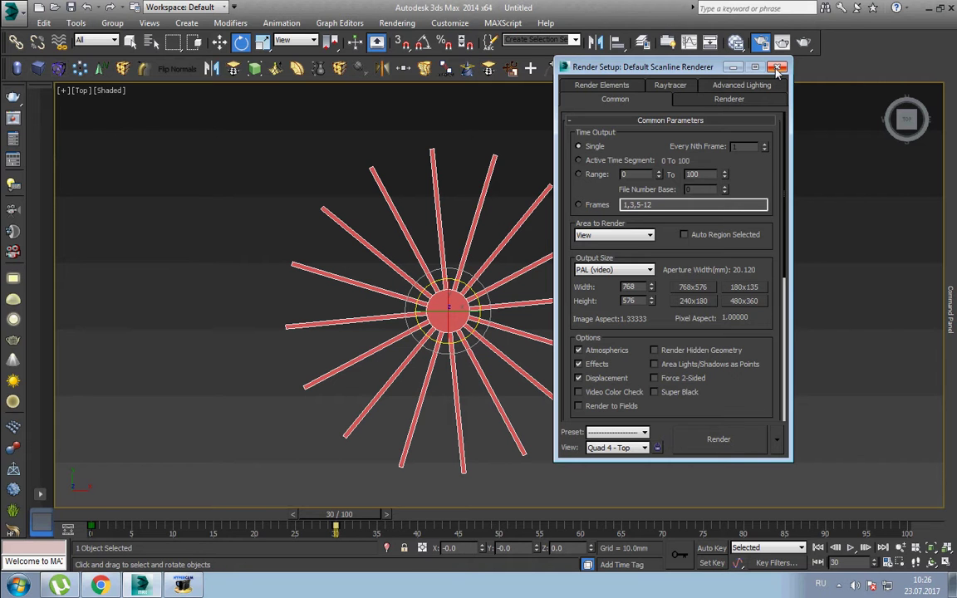
# - Assign V-Ray Adv 3.20.03 as the production renderer
pyautogui.scroll(-3, 763, 261)
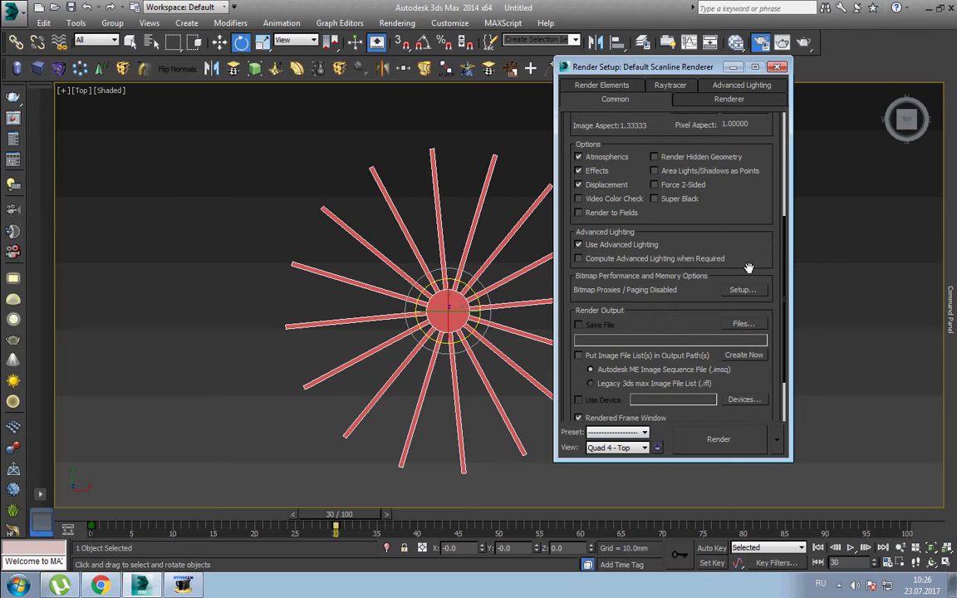
pyautogui.scroll(-3, 751, 274)
pyautogui.click(750, 413)
pyautogui.click(745, 363)
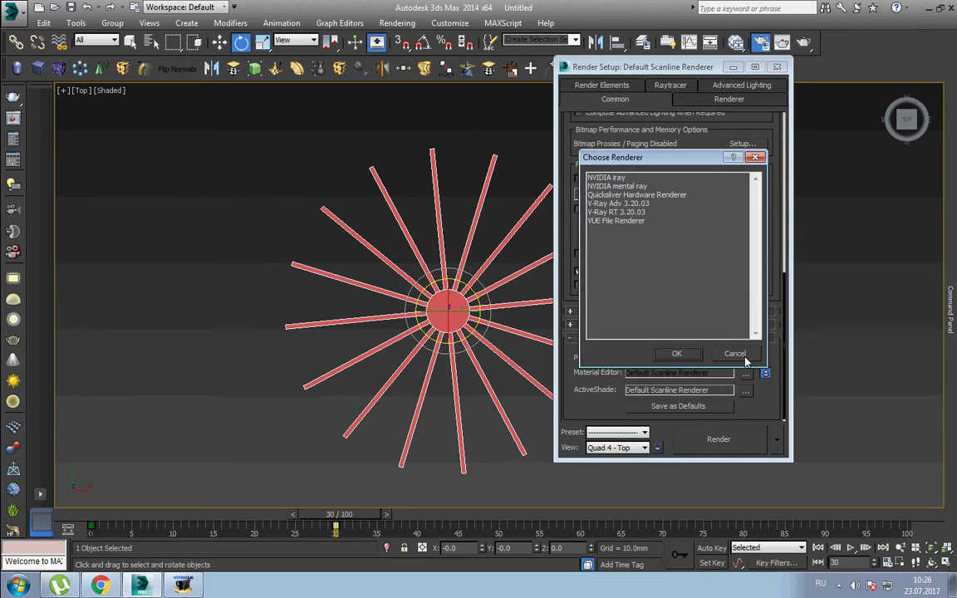
pyautogui.click(615, 203)
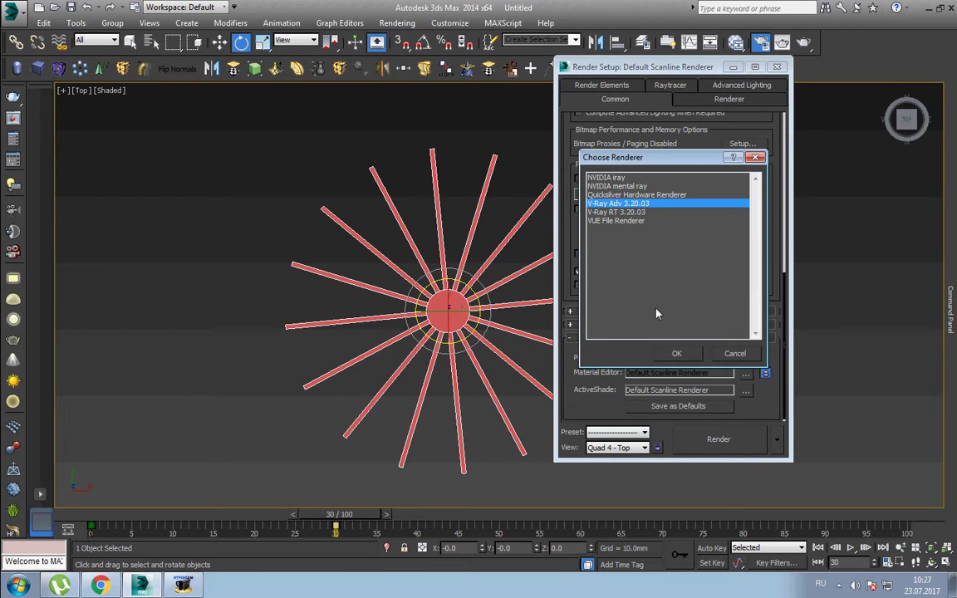
pyautogui.click(676, 353)
# - Switch the viewport to Camera001 and show the safe frame outline
pyautogui.click(780, 68)
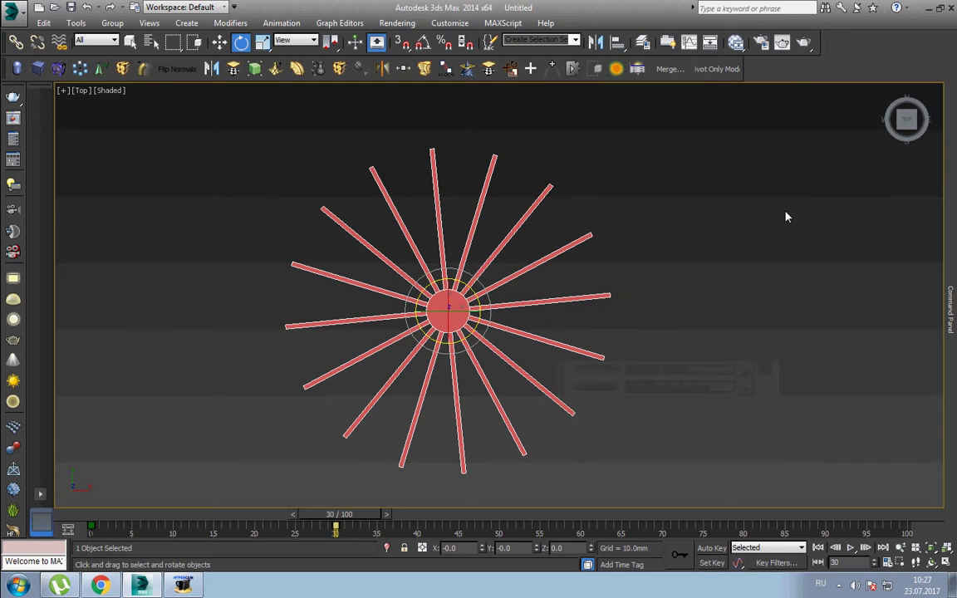
pyautogui.click(733, 267)
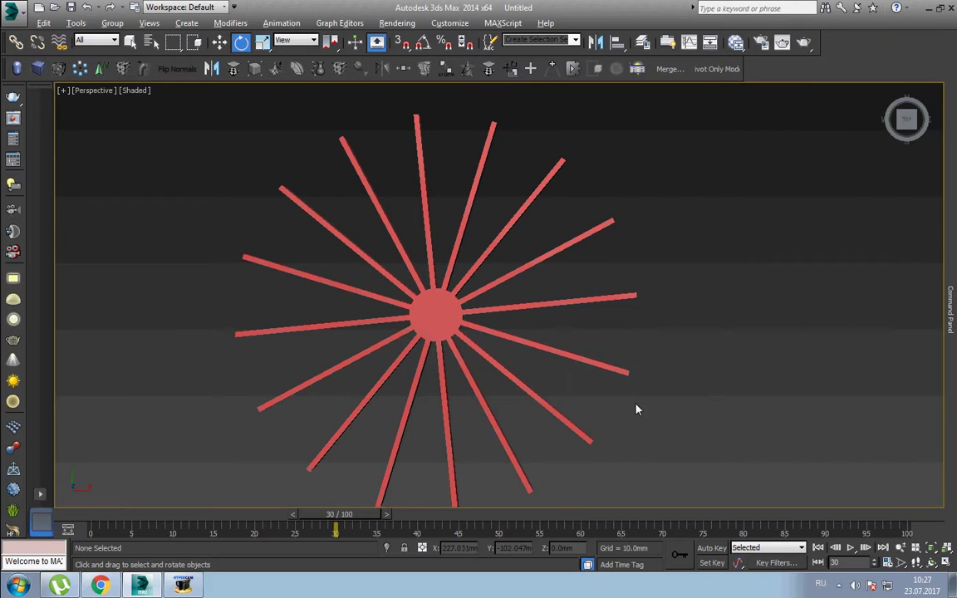
pyautogui.moveTo(637, 410)
pyautogui.keyDown('alt'); pyautogui.mouseDown(button='middle')
pyautogui.moveTo(650, 335)
pyautogui.moveTo(624, 313)
pyautogui.mouseUp(button='middle'); pyautogui.keyUp('alt')
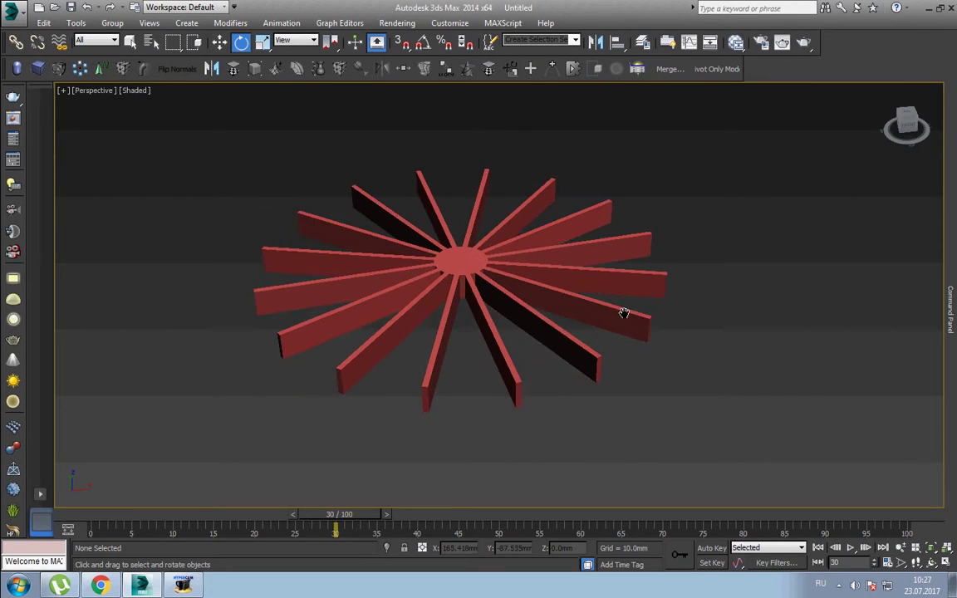
pyautogui.press('c')
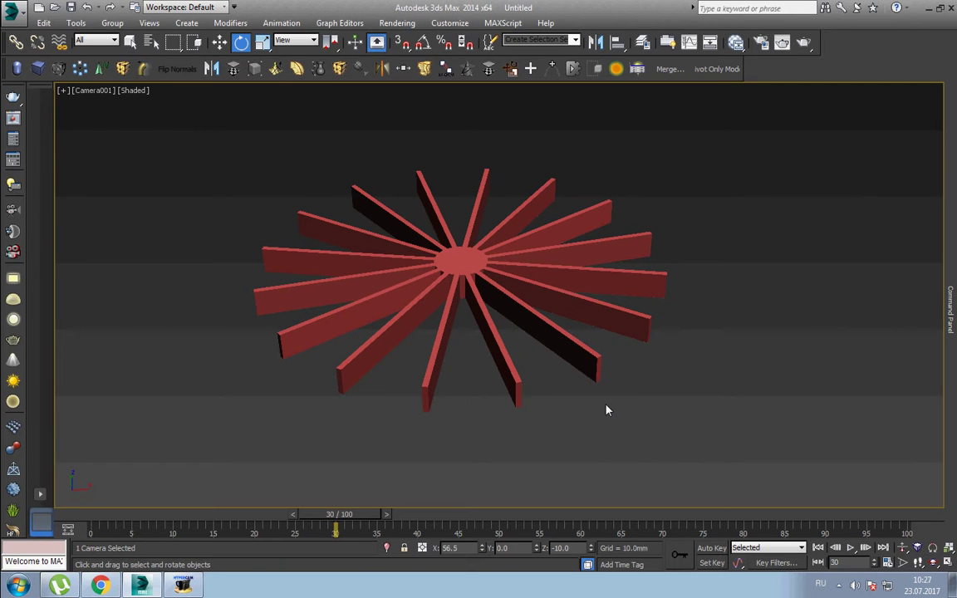
pyautogui.press('t')
pyautogui.press('z')
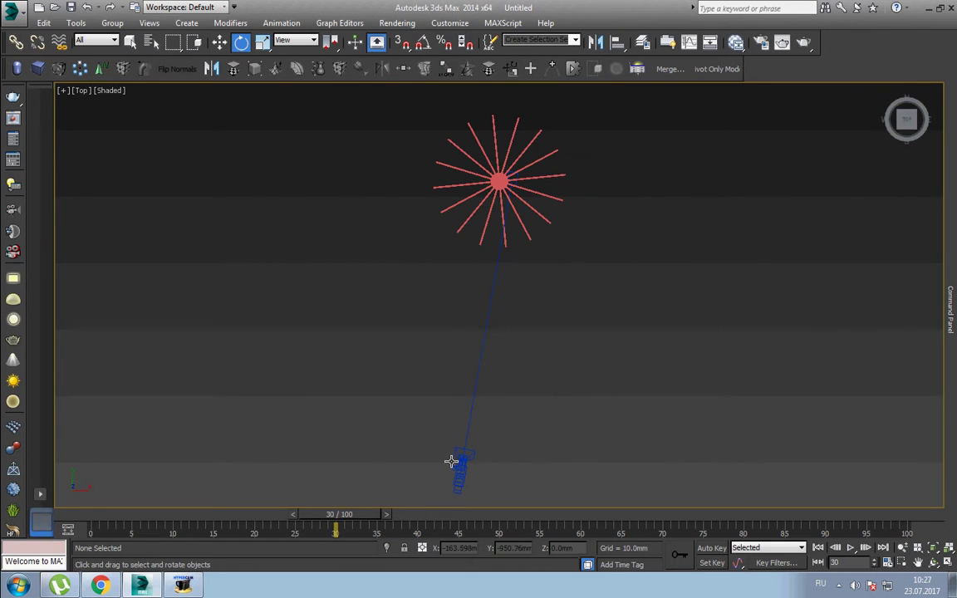
pyautogui.click(460, 465)
pyautogui.press('c')
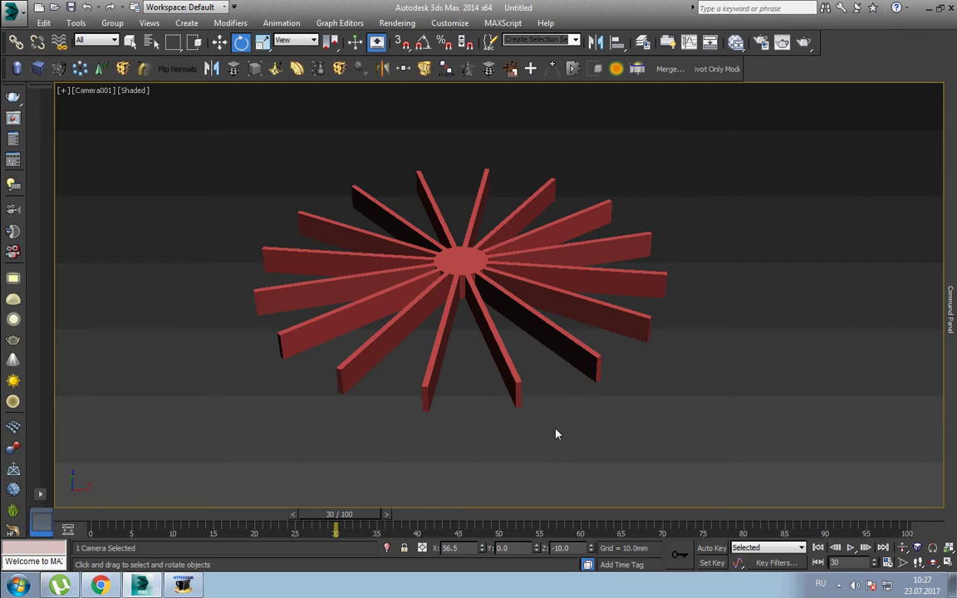
pyautogui.hotkey('shift', 'f')
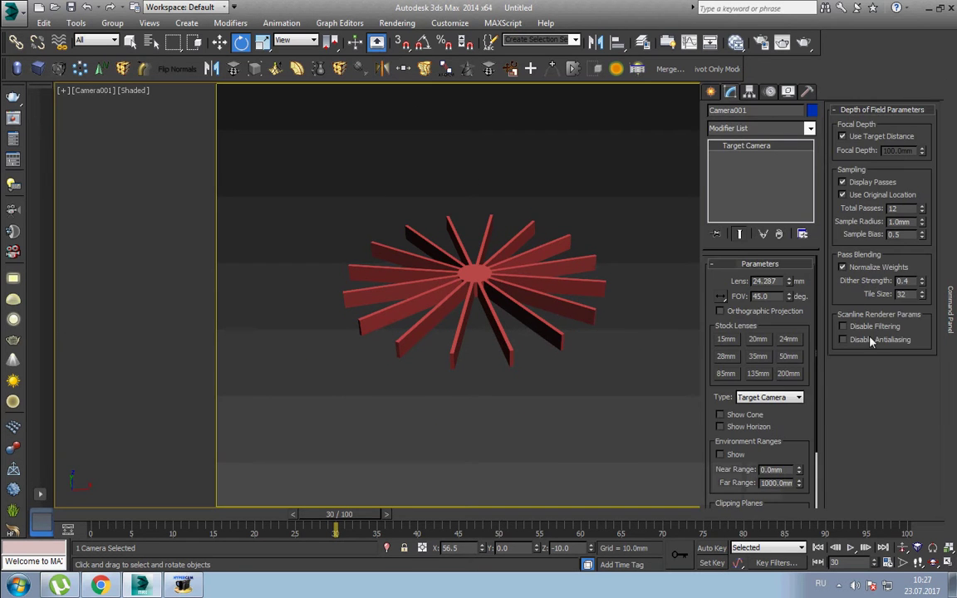
# - Enable Camera001's multi-pass effect as Motion Blur with 12 passes and 1.0 duration
pyautogui.scroll(-3, 806, 423)
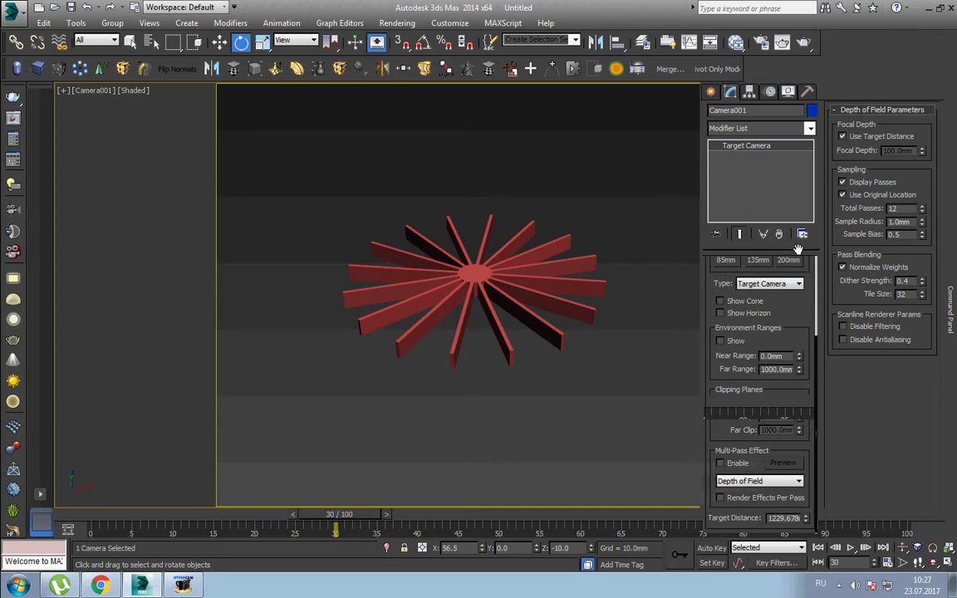
pyautogui.click(720, 463)
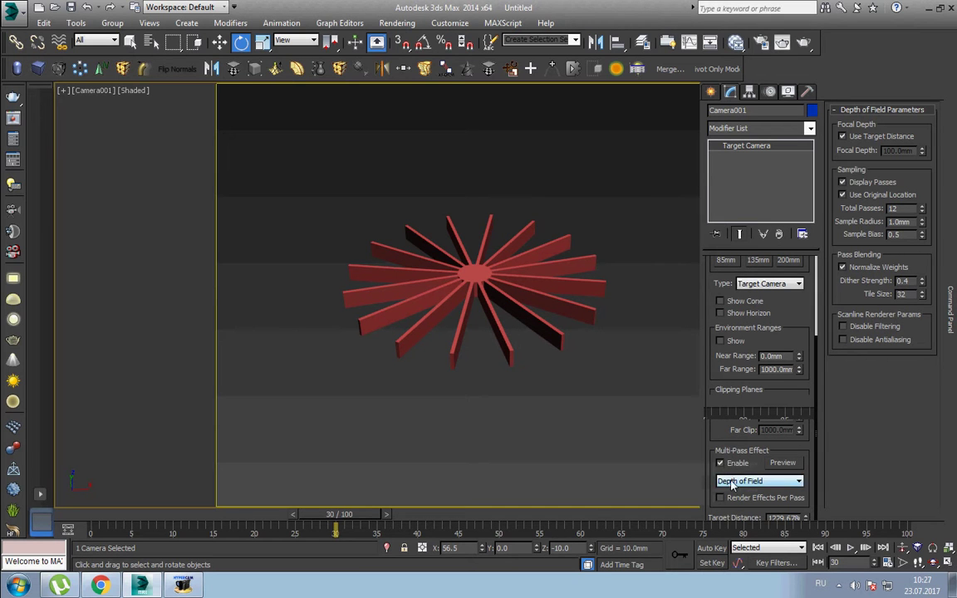
pyautogui.click(772, 481)
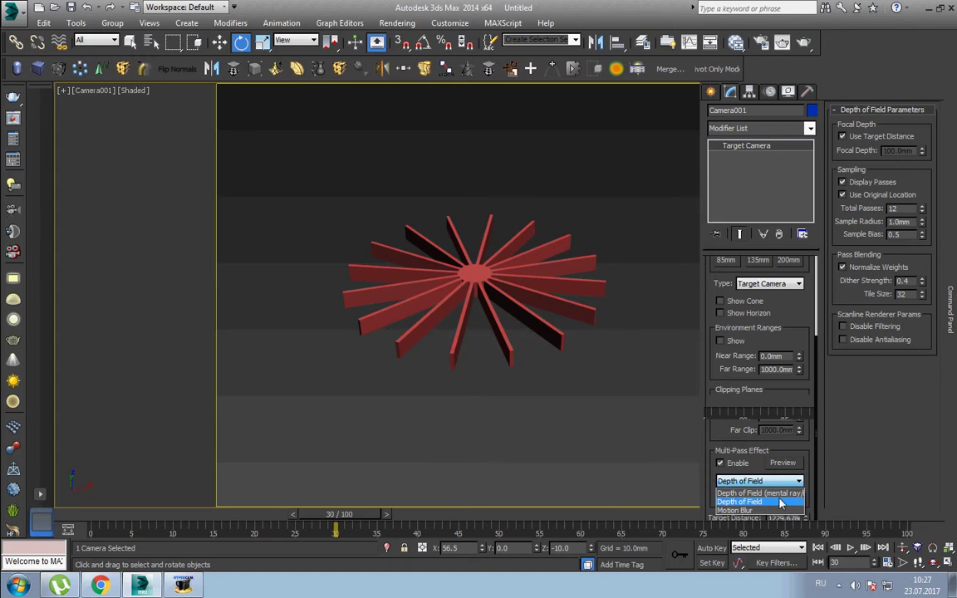
pyautogui.click(778, 511)
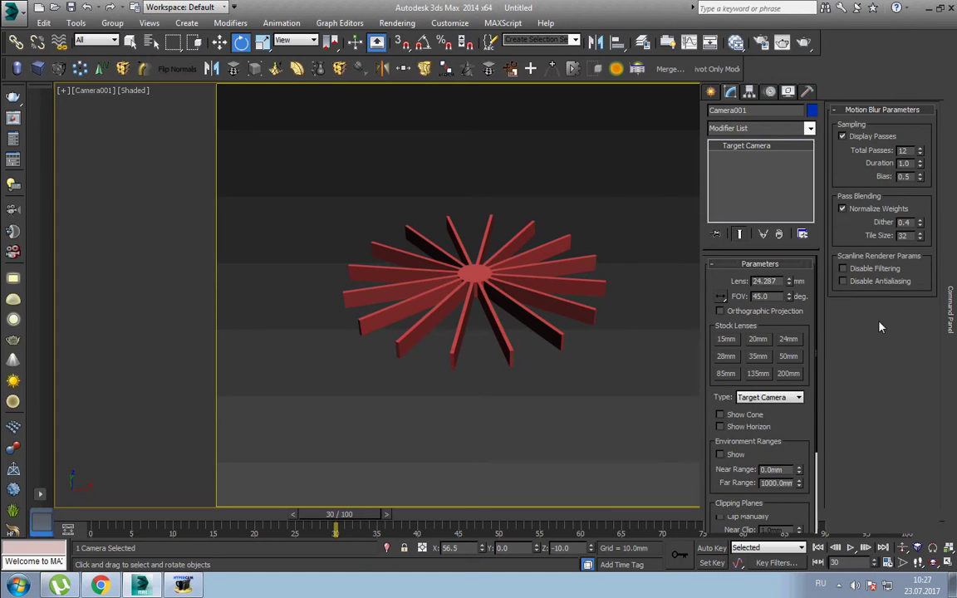
pyautogui.click(906, 151)
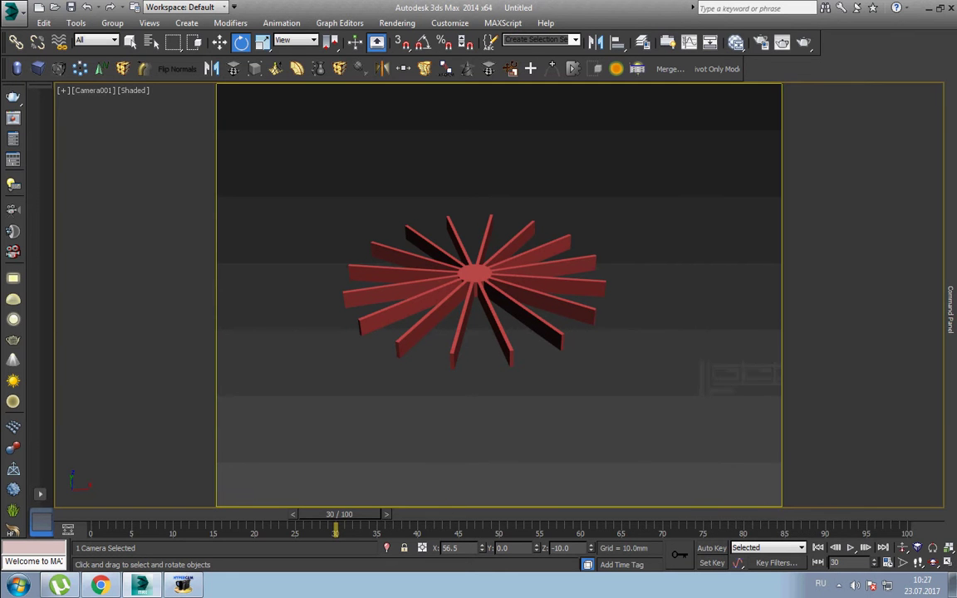
pyautogui.moveTo(758, 387); pyautogui.dragTo(758, 274)
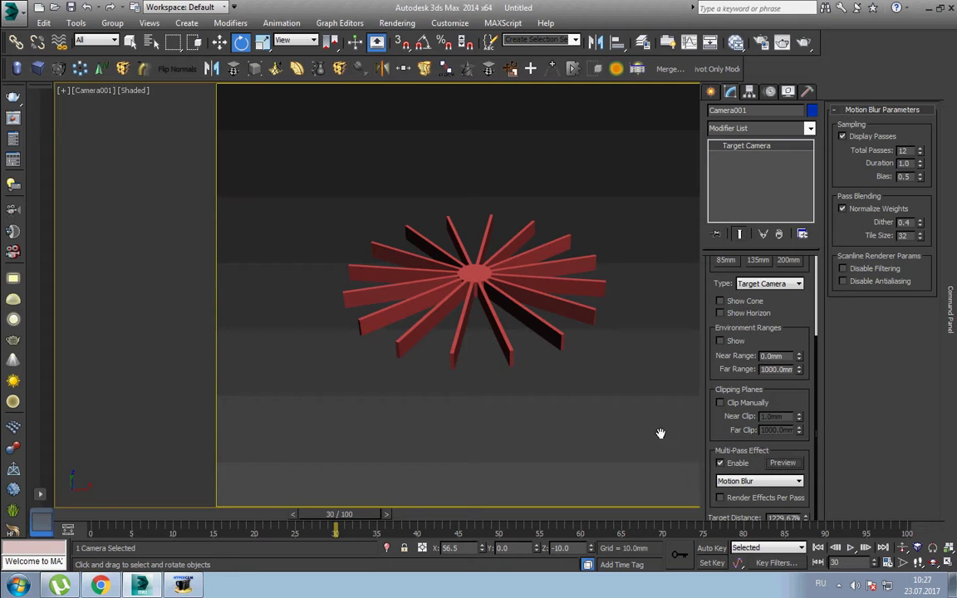
pyautogui.click(474, 283)
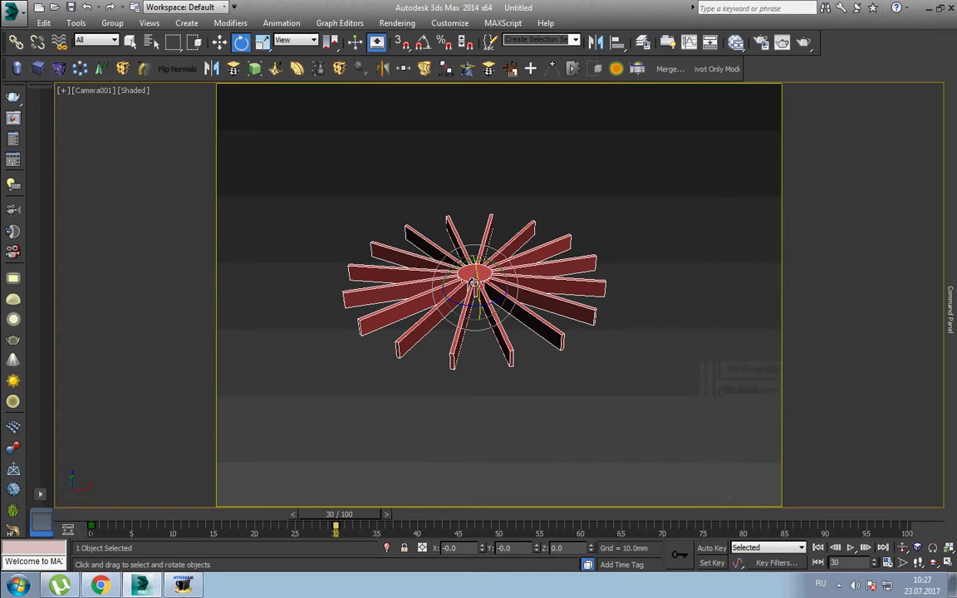
pyautogui.hotkey('shift', 'q')
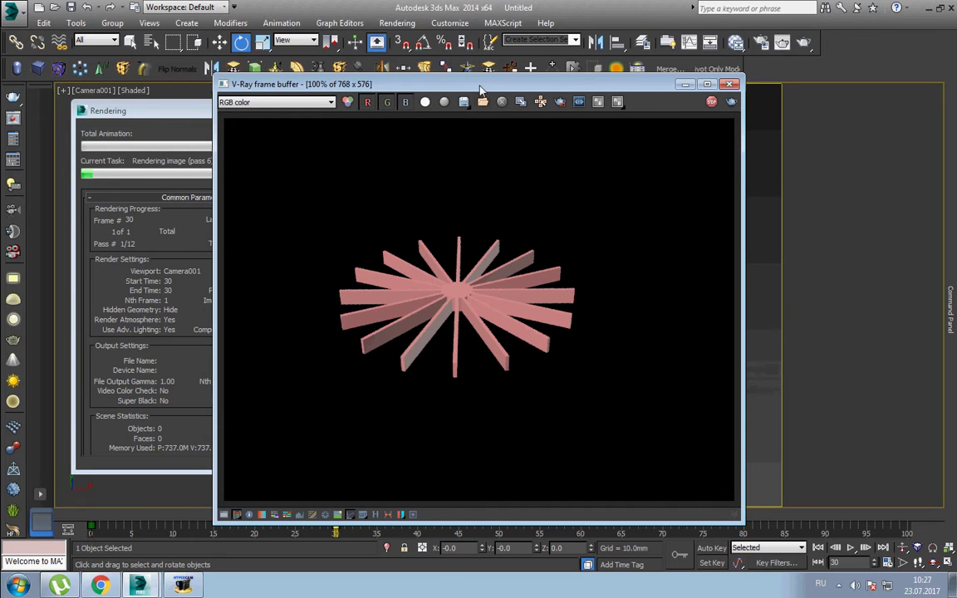
pyautogui.moveTo(481, 88); pyautogui.dragTo(606, 46)
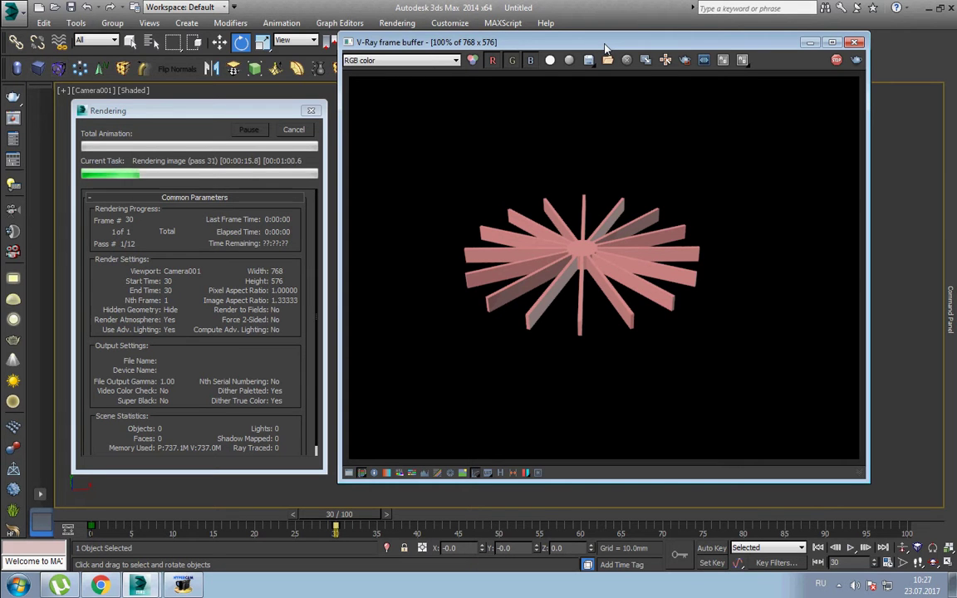
pyautogui.click(293, 129)
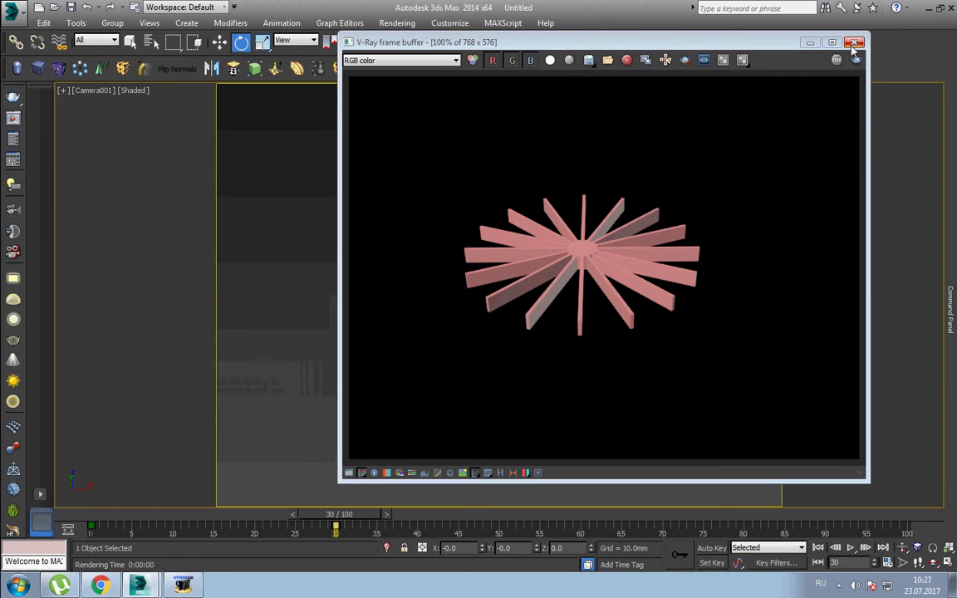
pyautogui.click(852, 41)
pyautogui.press('w')
pyautogui.click(664, 307)
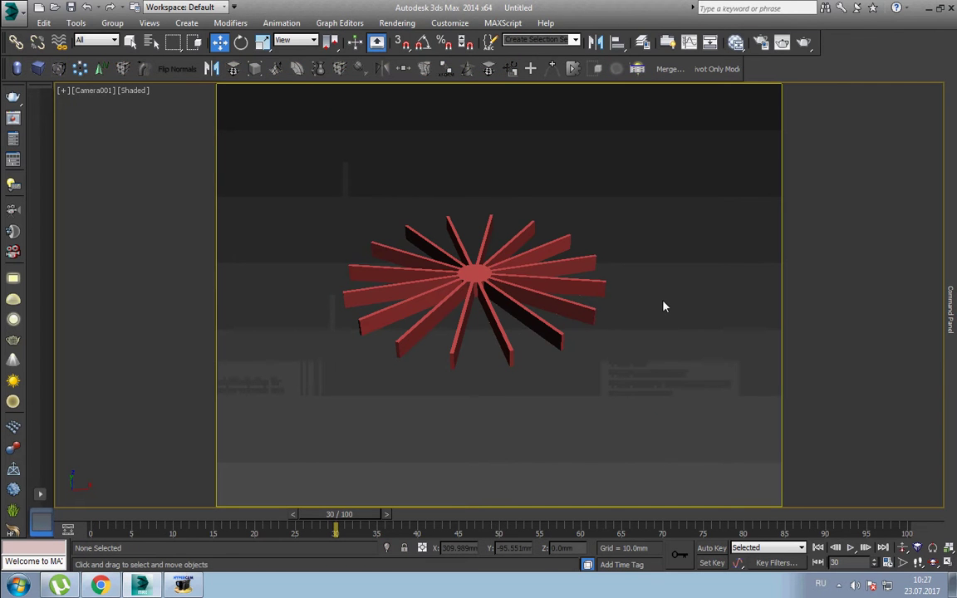
# - Create VRayMtl Material #45 in the Slate Material Editor and assign it to the sunburst
pyautogui.hotkey('shift', 'q')
pyautogui.press('m')
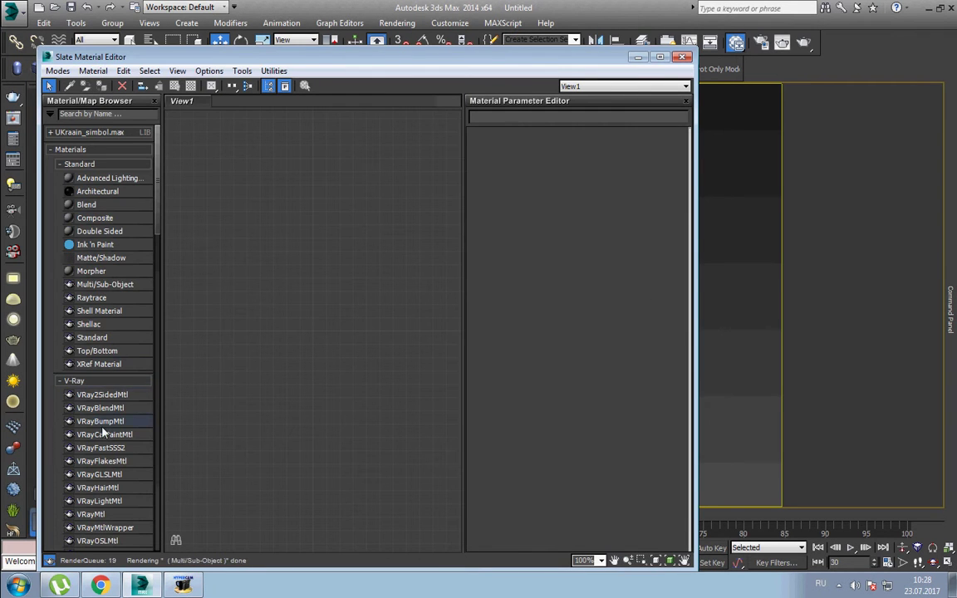
pyautogui.click(114, 514)
pyautogui.moveTo(113, 514); pyautogui.dragTo(274, 270)
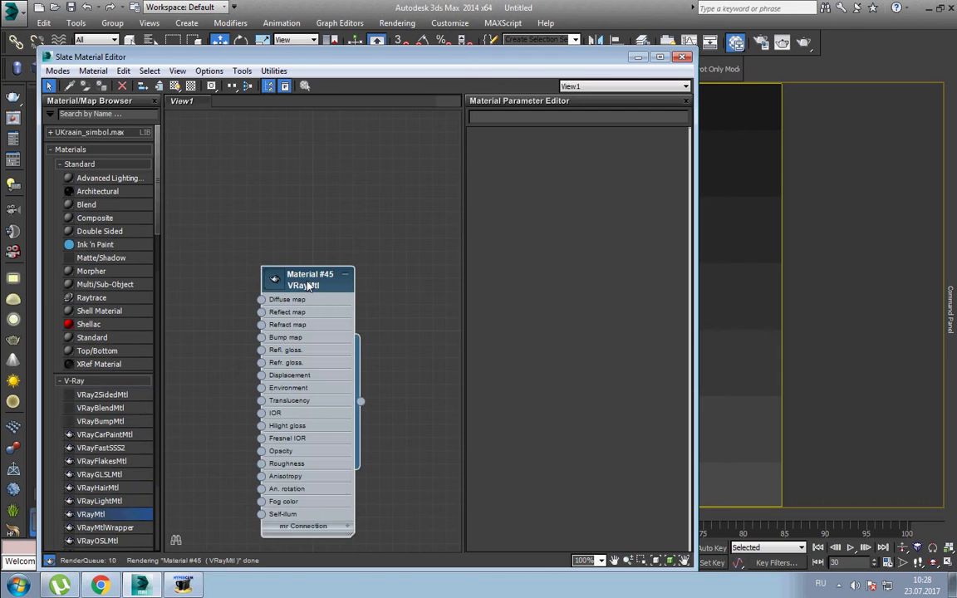
pyautogui.doubleClick(288, 286)
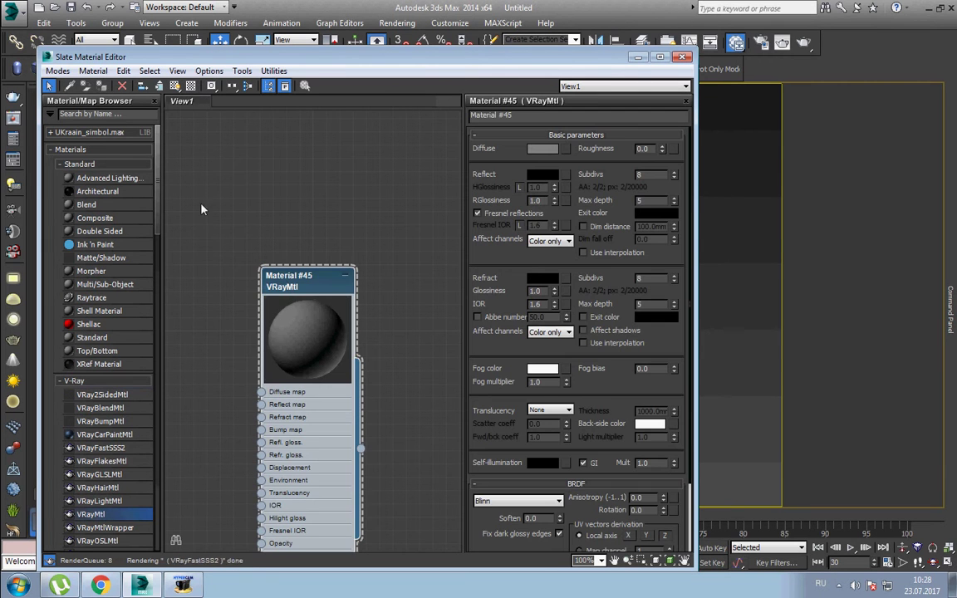
pyautogui.moveTo(589, 62)
pyautogui.mouseDown()
pyautogui.moveTo(608, 173)
pyautogui.moveTo(681, 339)
pyautogui.mouseUp()
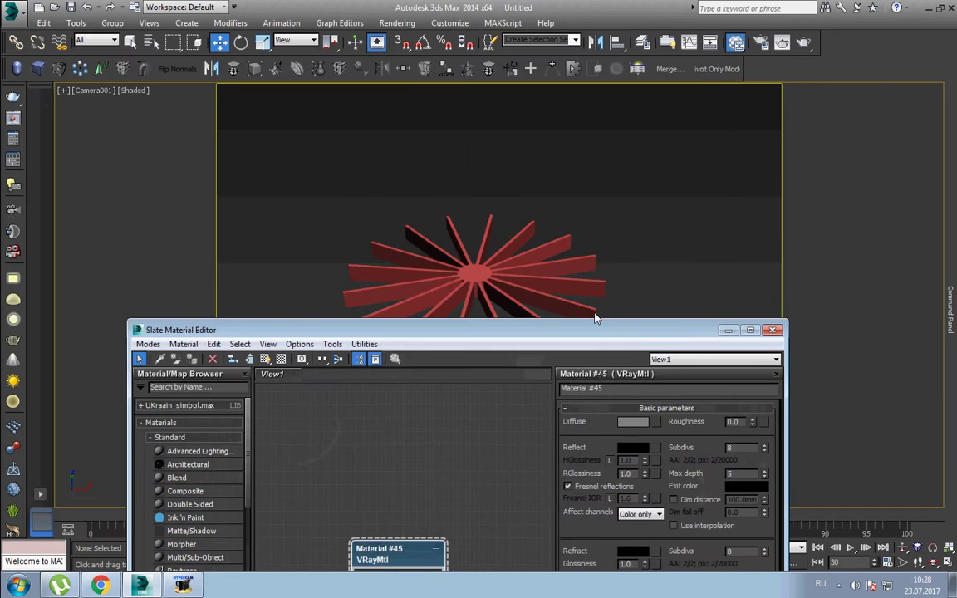
pyautogui.moveTo(485, 335); pyautogui.dragTo(498, 196)
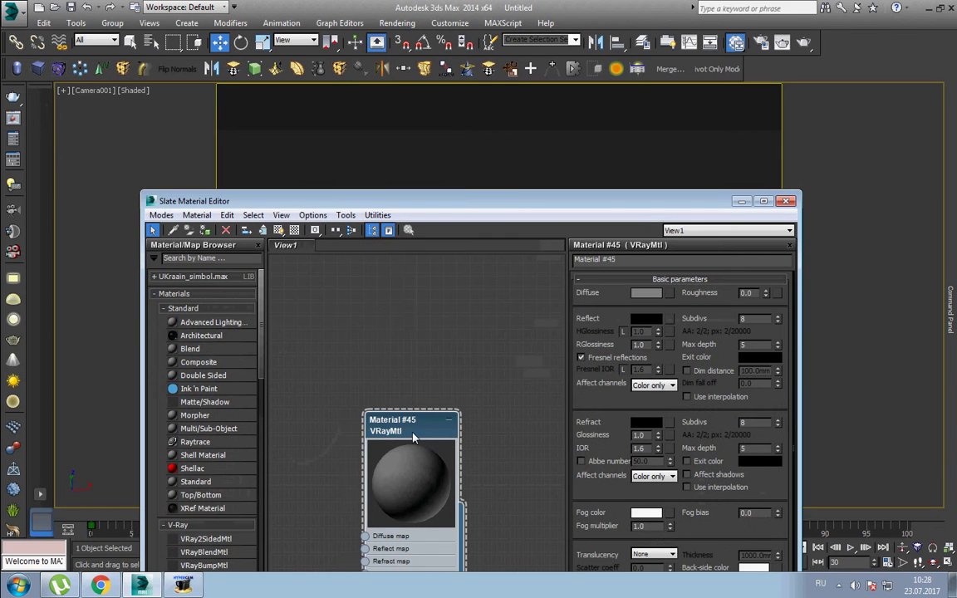
pyautogui.moveTo(387, 424); pyautogui.dragTo(346, 304)
pyautogui.click(206, 233)
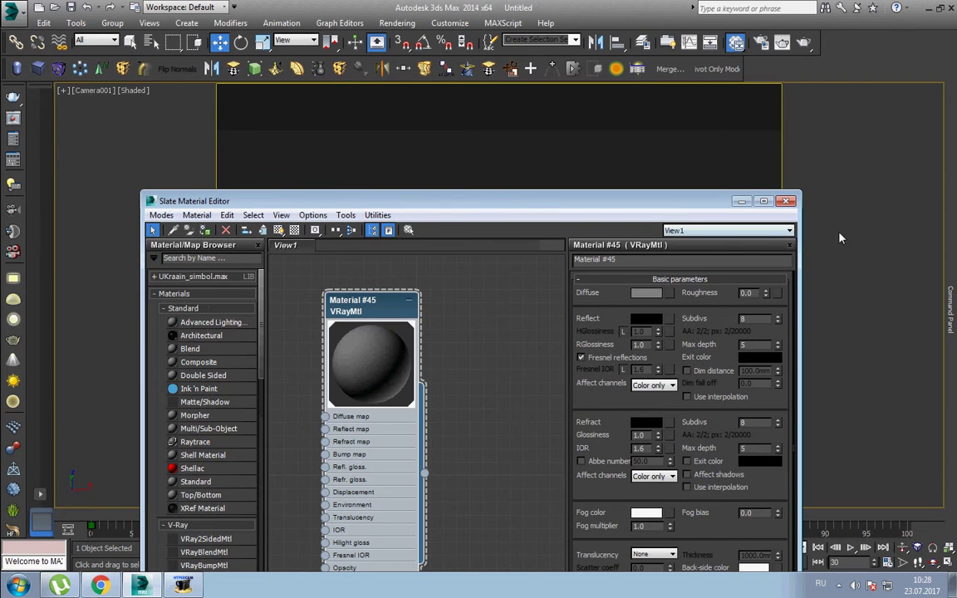
pyautogui.click(786, 202)
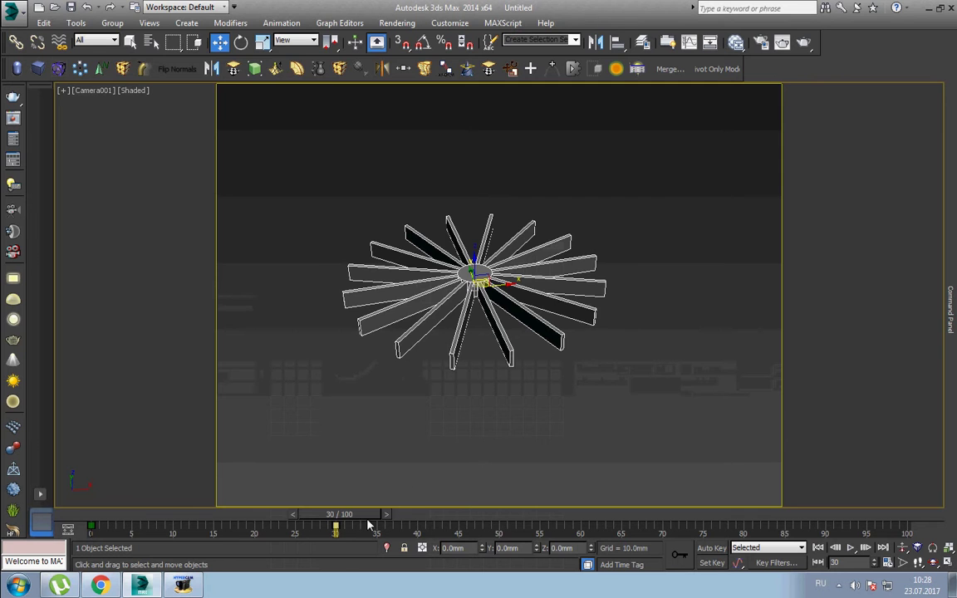
# - Scrub to frame 23, deselect the sunburst and switch to the Left view
pyautogui.moveTo(369, 521); pyautogui.dragTo(556, 506)
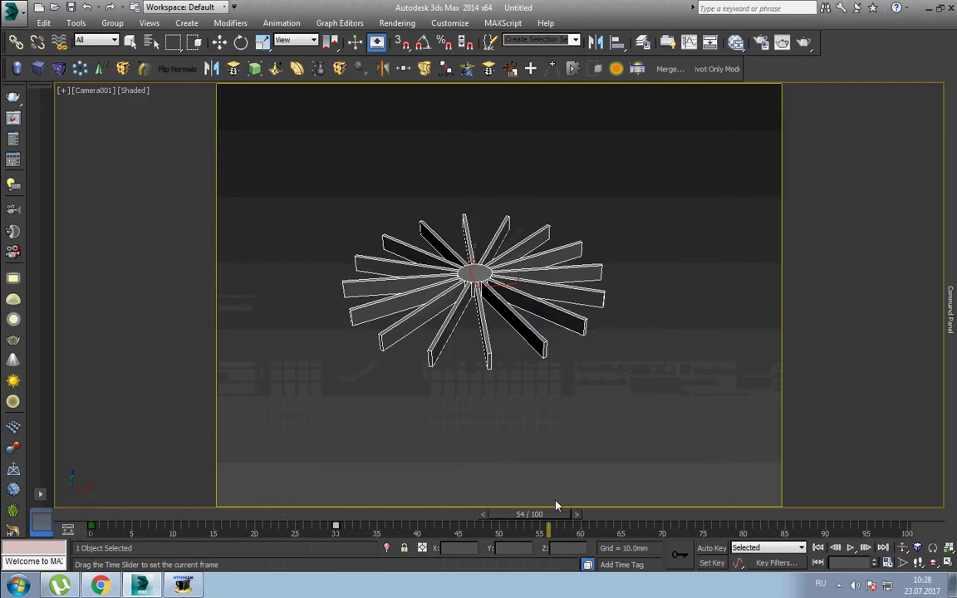
pyautogui.press('w')
pyautogui.click(631, 415)
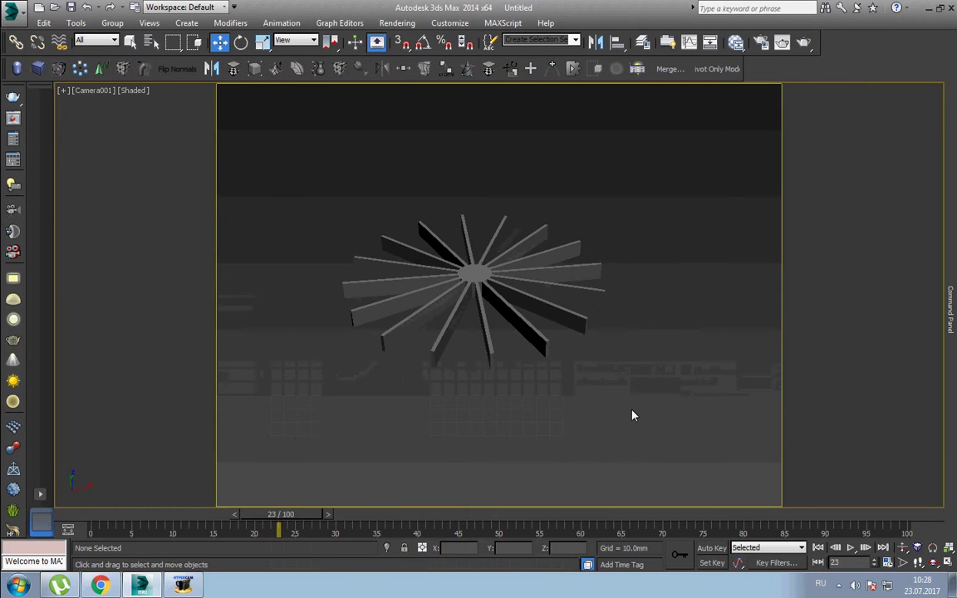
pyautogui.press('l')
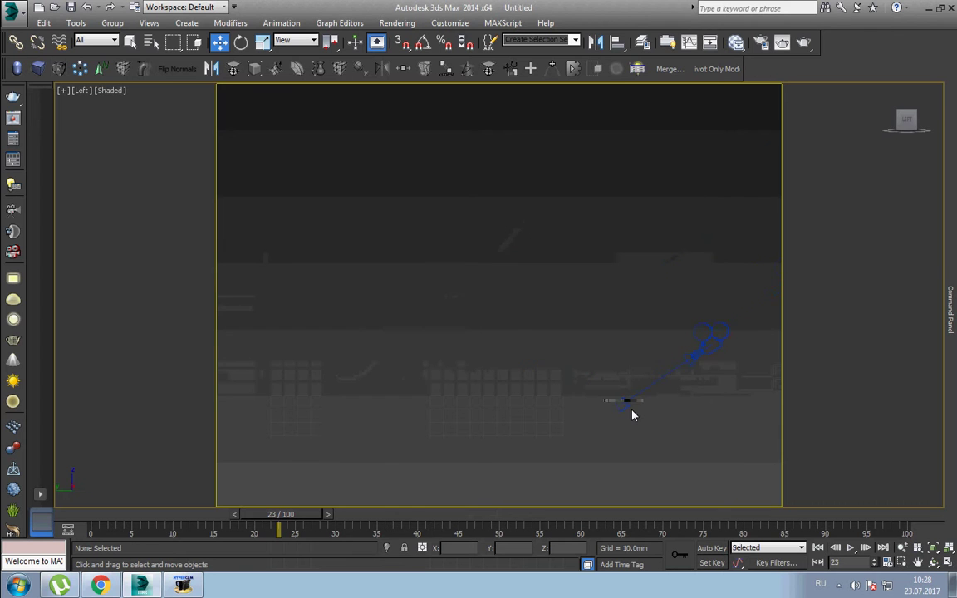
# - Create a Standard Target Direct light aimed down at the sunburst from above
pyautogui.click(950, 309)
pyautogui.click(710, 92)
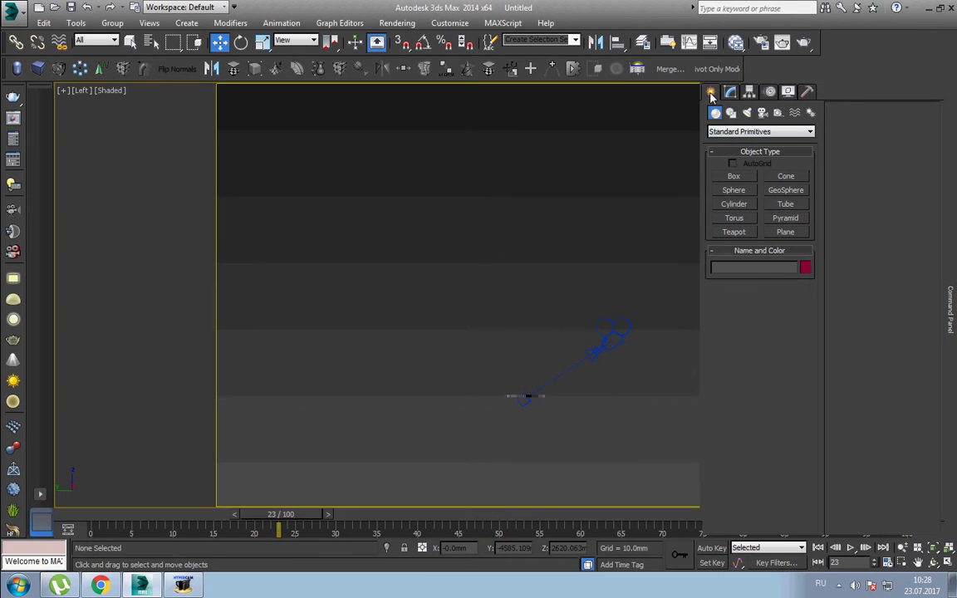
pyautogui.click(747, 113)
pyautogui.click(757, 132)
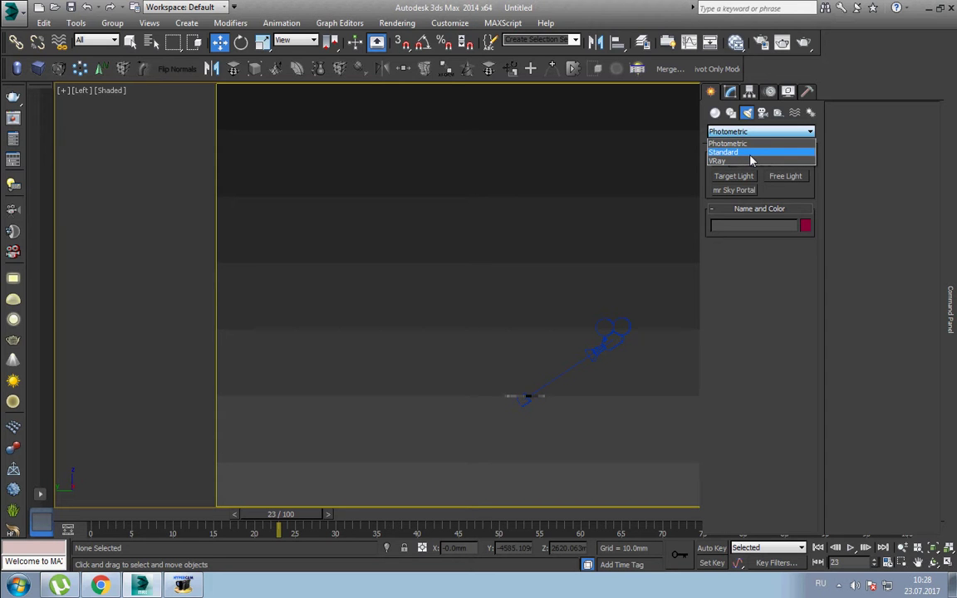
pyautogui.click(751, 157)
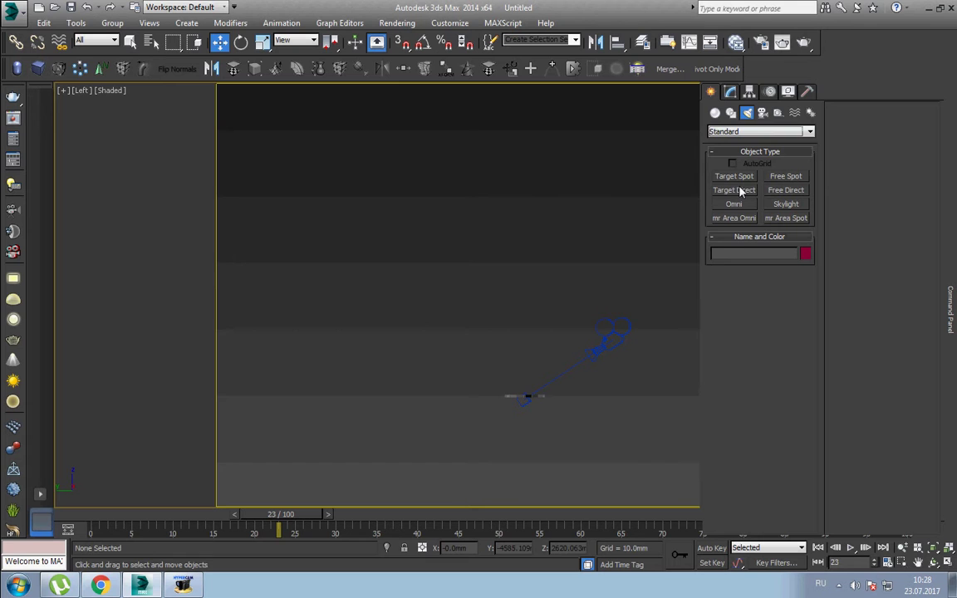
pyautogui.click(740, 192)
pyautogui.moveTo(656, 198); pyautogui.dragTo(525, 400)
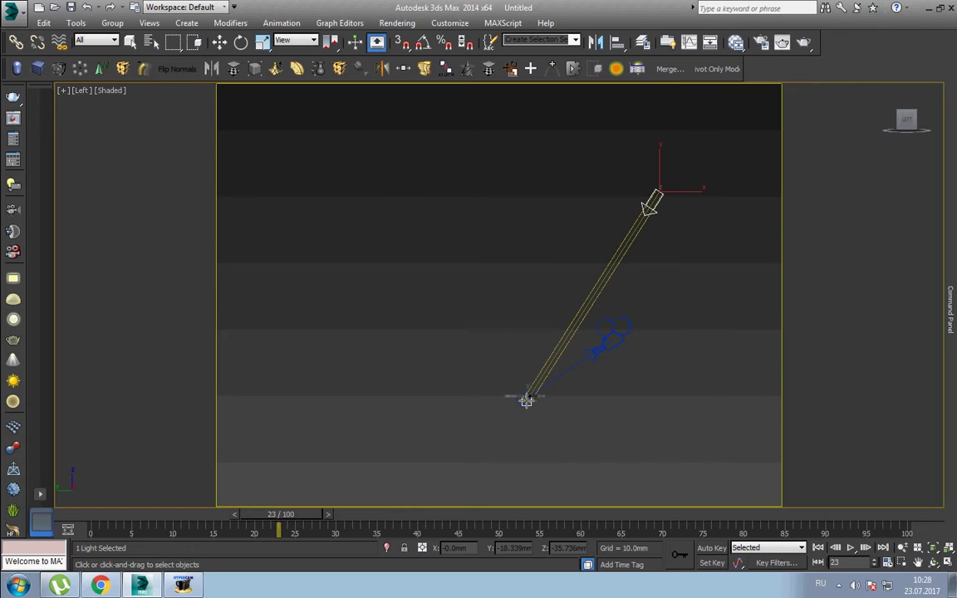
# - Turn on Direct001's shadows using the VRayShadow type
pyautogui.press('w')
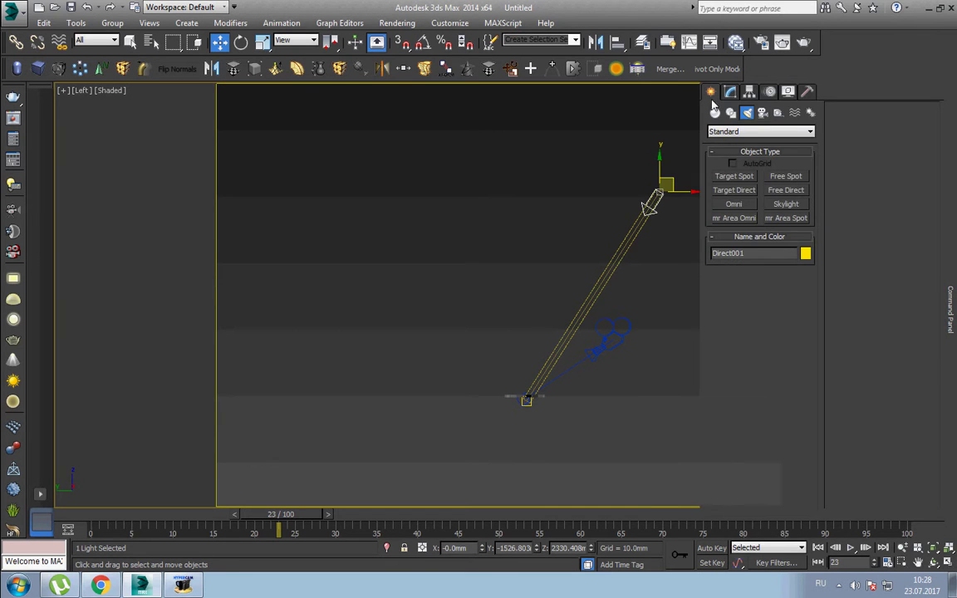
pyautogui.click(730, 91)
pyautogui.click(757, 349)
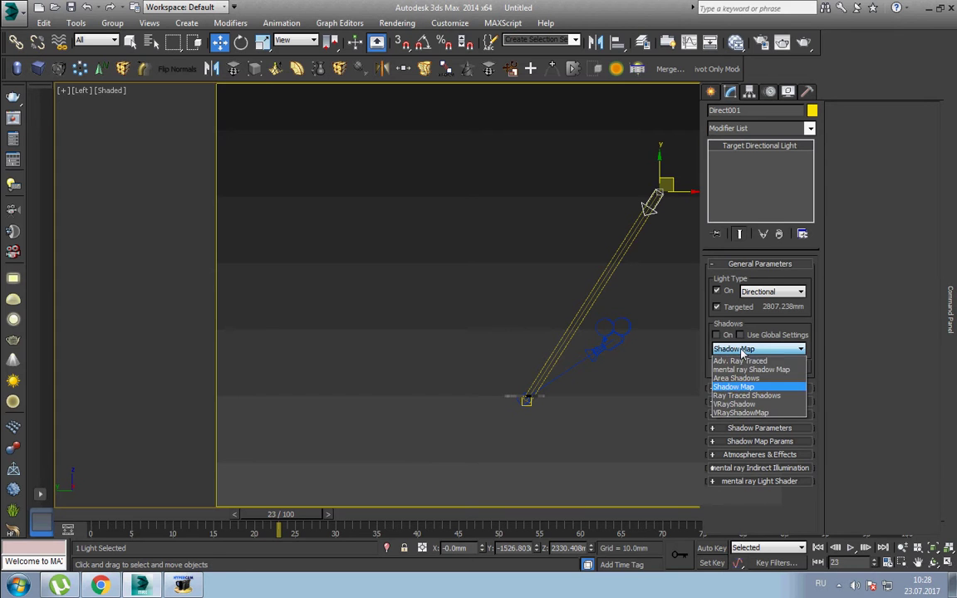
pyautogui.click(739, 405)
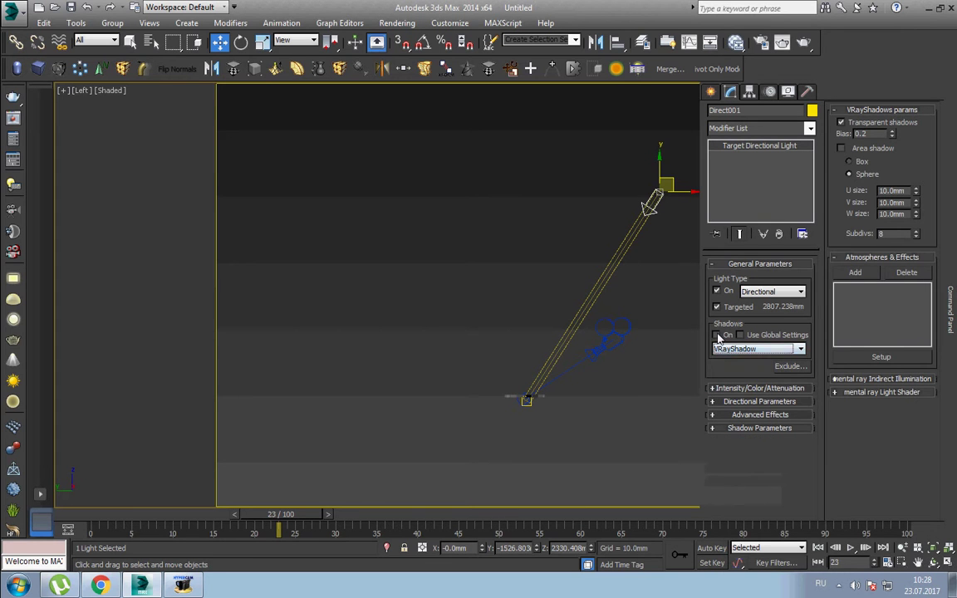
pyautogui.click(716, 335)
# - Set far attenuation start to 153.6mm, hotspot to 848mm and falloff to about 1021mm
pyautogui.click(758, 388)
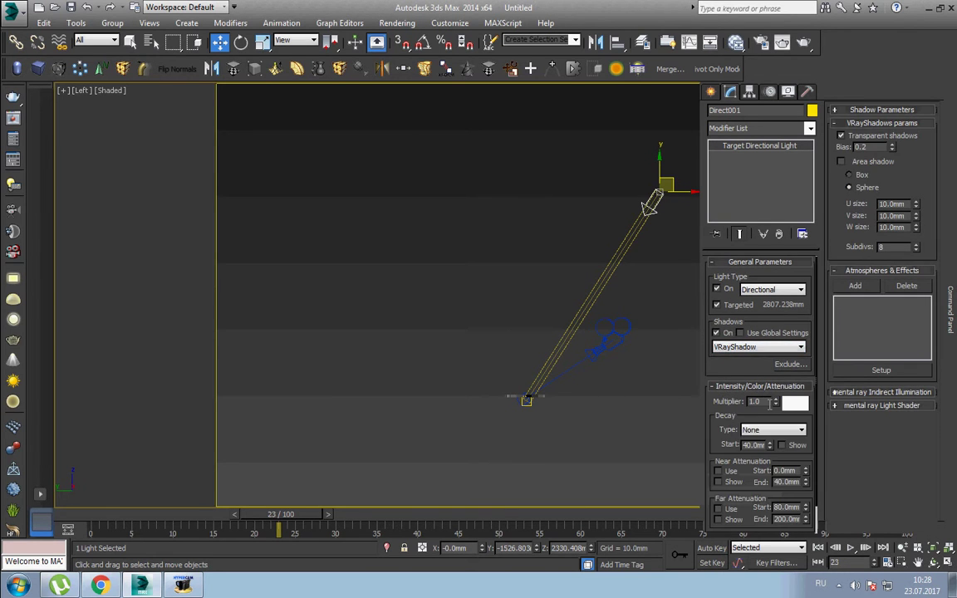
pyautogui.scroll(-1, 750, 368)
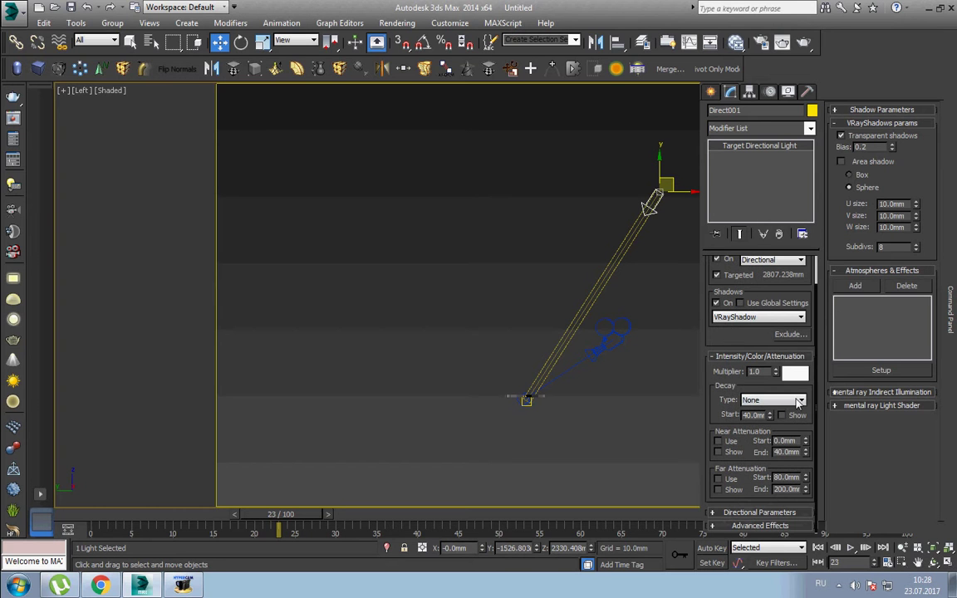
pyautogui.click(759, 513)
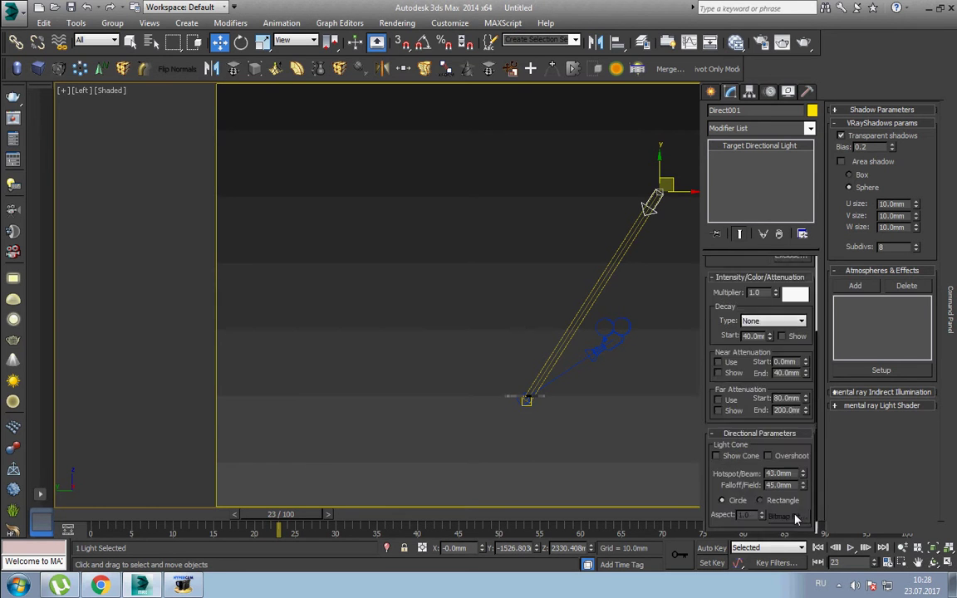
pyautogui.moveTo(804, 503); pyautogui.dragTo(808, 441)
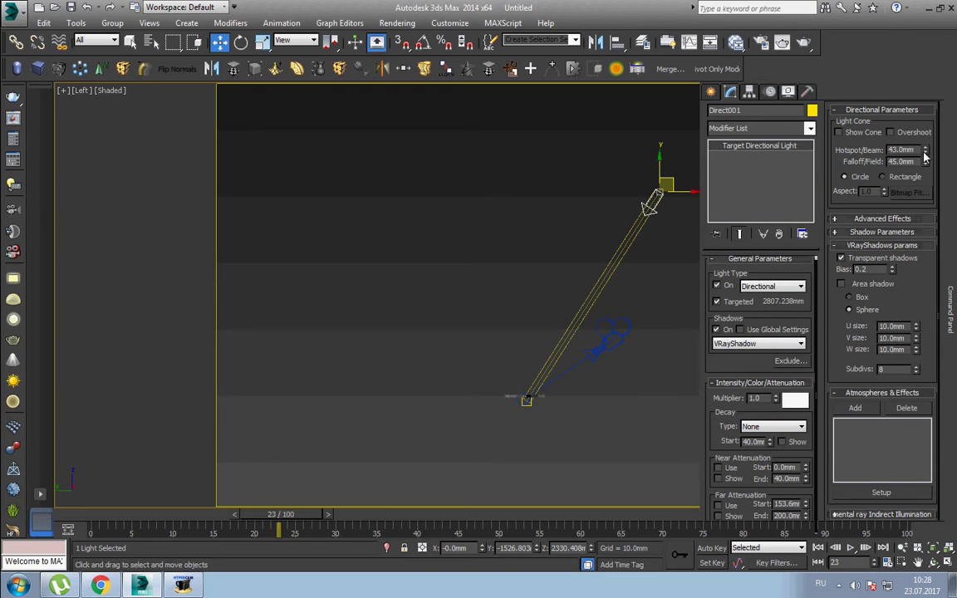
pyautogui.moveTo(924, 150); pyautogui.dragTo(949, 214)
pyautogui.moveTo(925, 161); pyautogui.dragTo(914, 31)
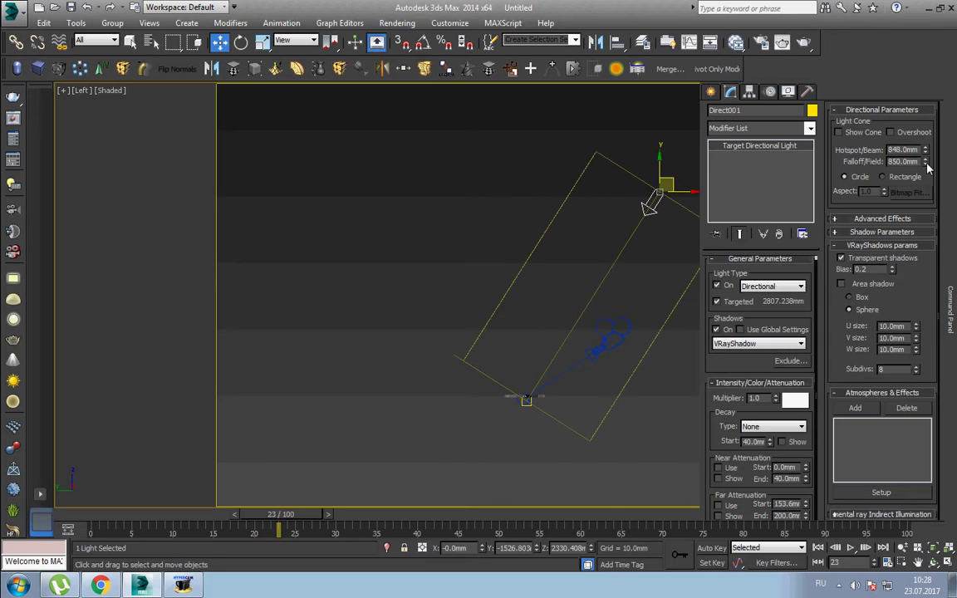
# - Return to the camera view and disable V-Ray's built-in frame buffer
pyautogui.hotkey('ctrl', 'd')
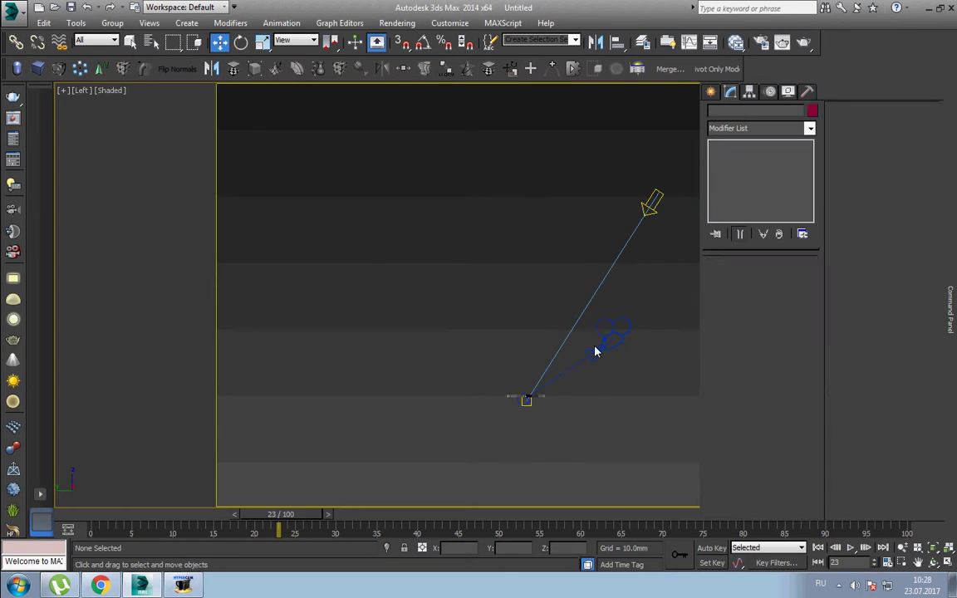
pyautogui.press('c')
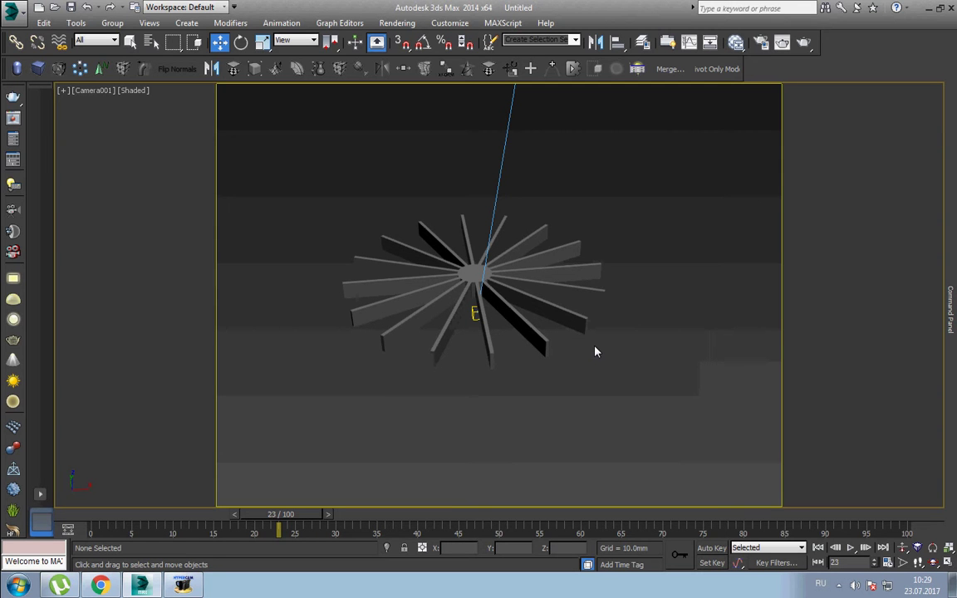
pyautogui.press('F10')
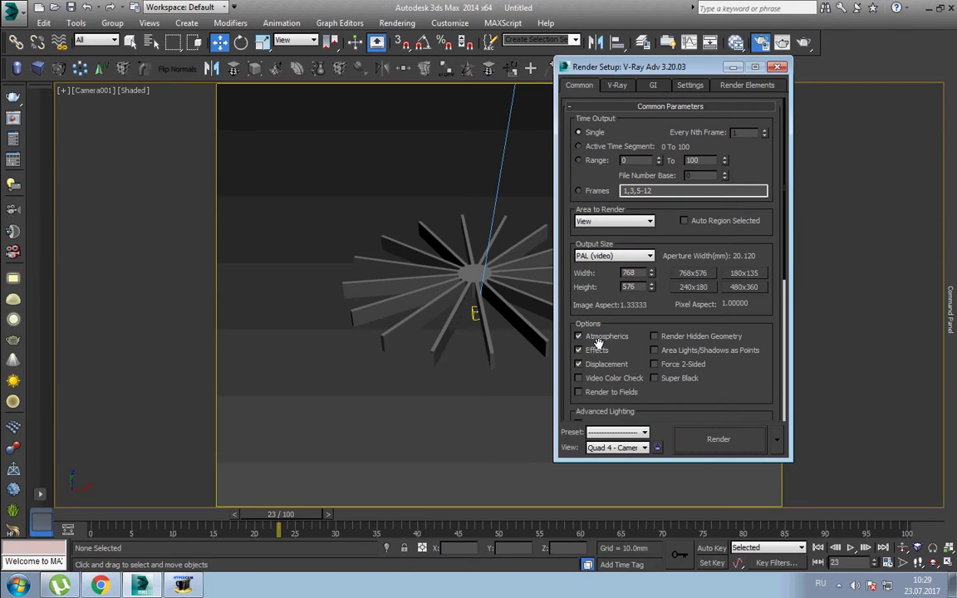
pyautogui.click(627, 88)
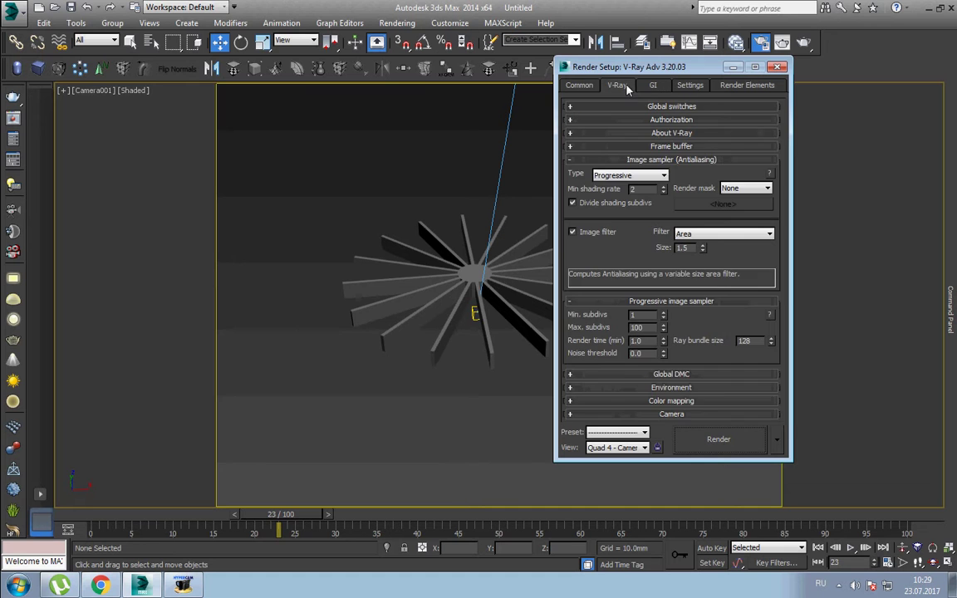
pyautogui.click(664, 147)
pyautogui.click(572, 160)
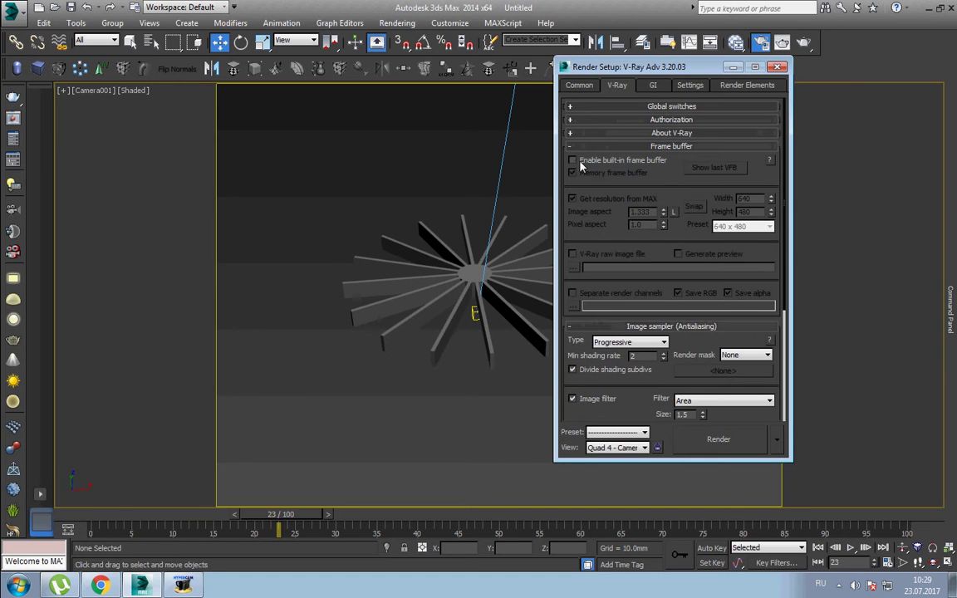
# - Enable V-Ray global illumination with light cache subdivisions of 500
pyautogui.click(690, 86)
pyautogui.click(652, 86)
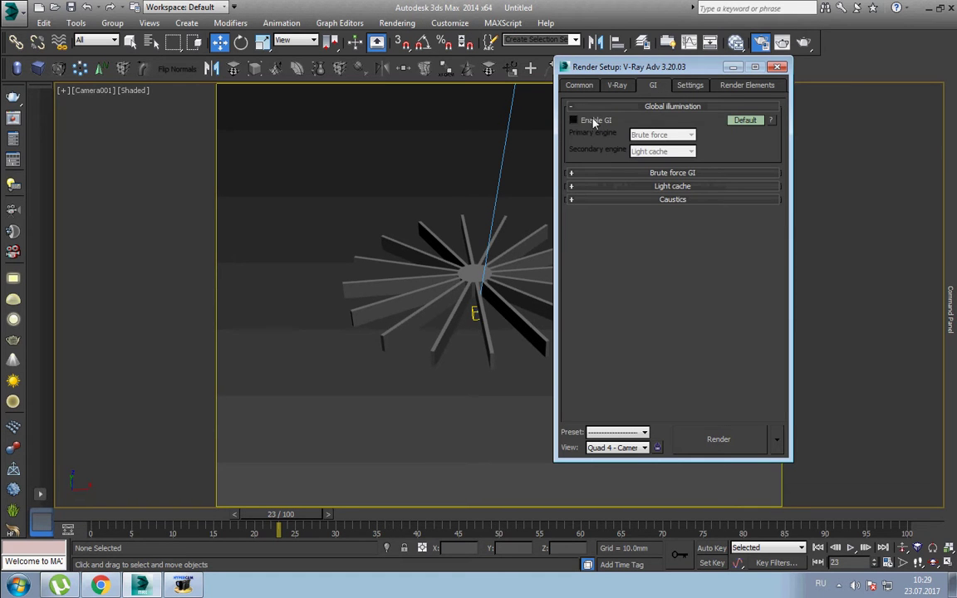
pyautogui.click(594, 122)
pyautogui.click(672, 186)
pyautogui.click(653, 199)
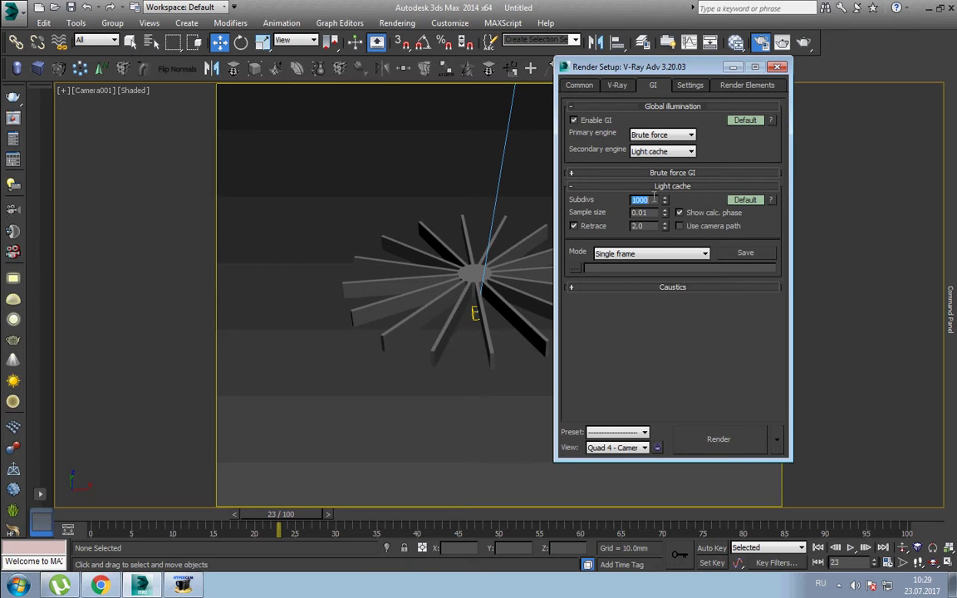
pyautogui.write('500')
pyautogui.press('Return')
# - Render the Camera001 view at frame 23 and cancel it at pass 2 of 12
pyautogui.click(723, 442)
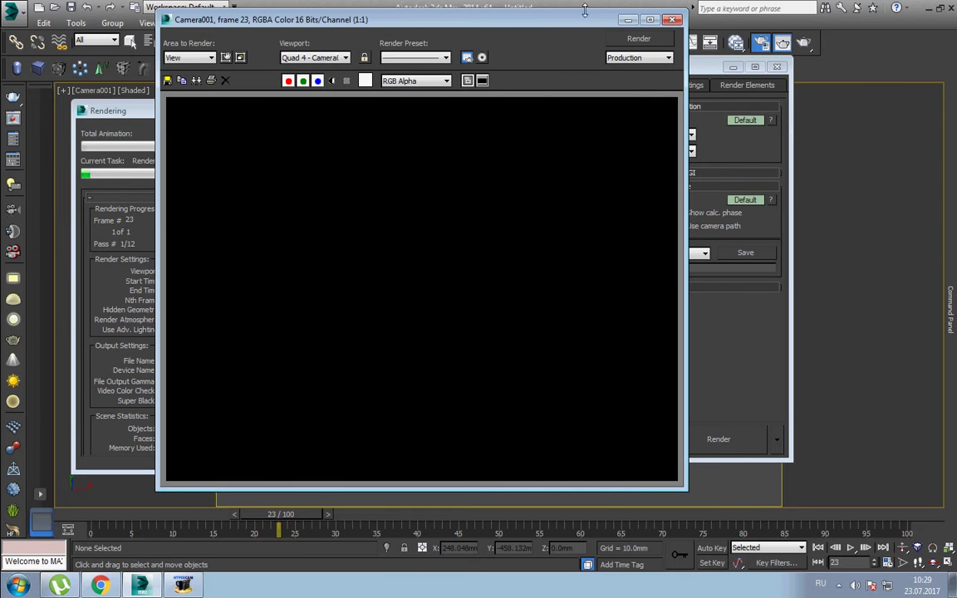
pyautogui.moveTo(585, 11); pyautogui.dragTo(765, 42)
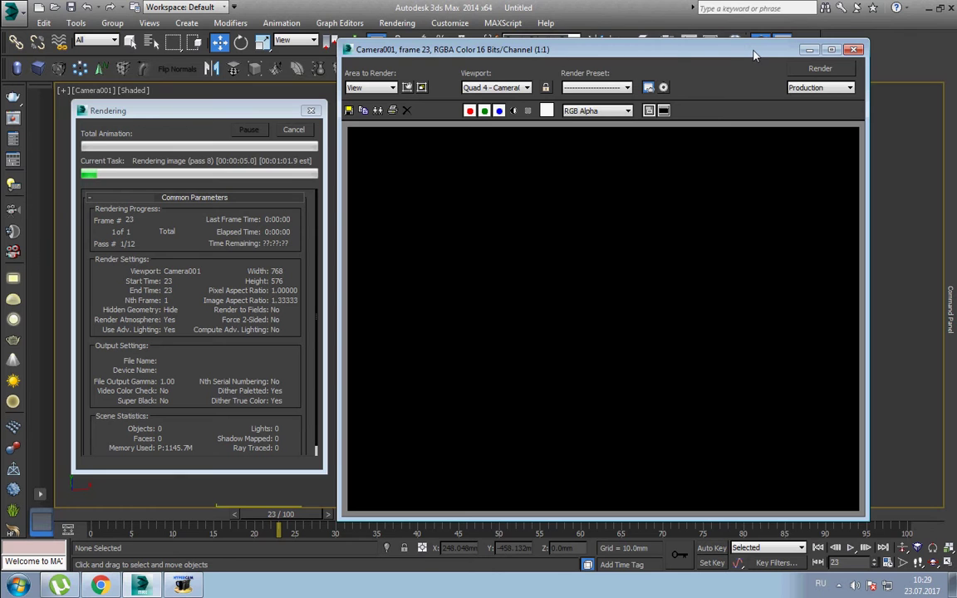
pyautogui.moveTo(675, 45); pyautogui.dragTo(664, 46)
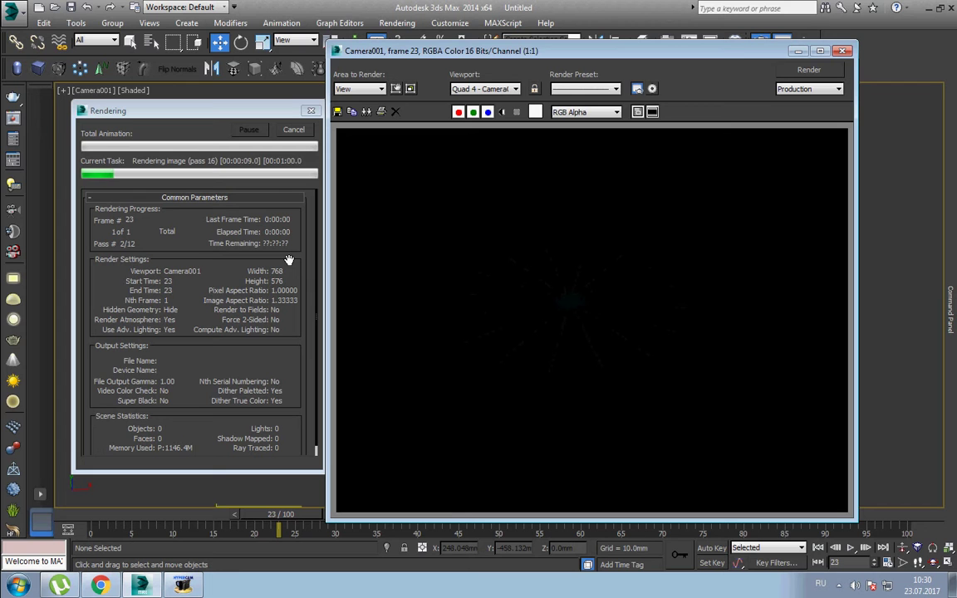
pyautogui.click(293, 130)
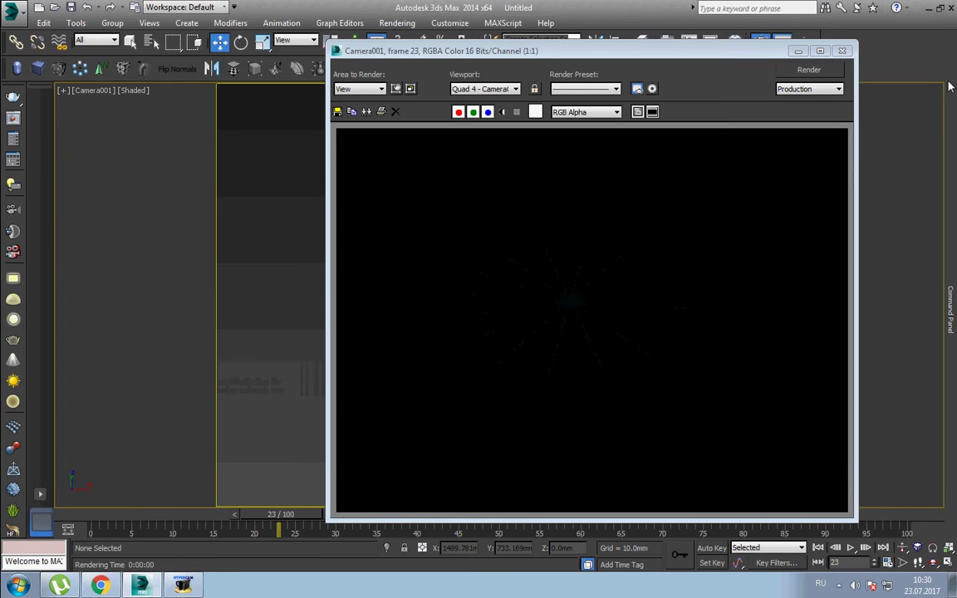
# - Show the advanced Global DMC options (noise threshold 0.05), review GI and system pages, then close Render Setup
pyautogui.click(798, 51)
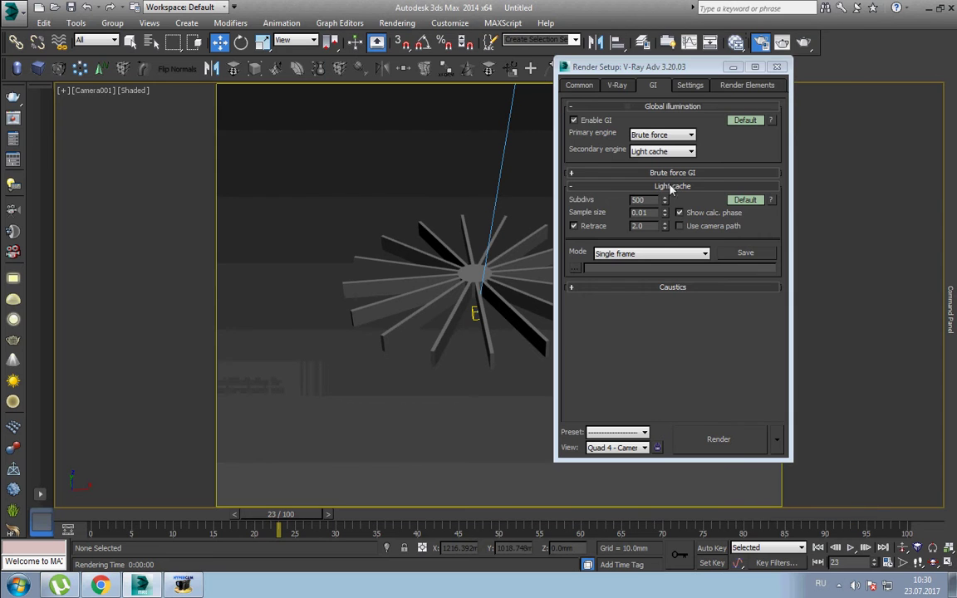
pyautogui.click(616, 86)
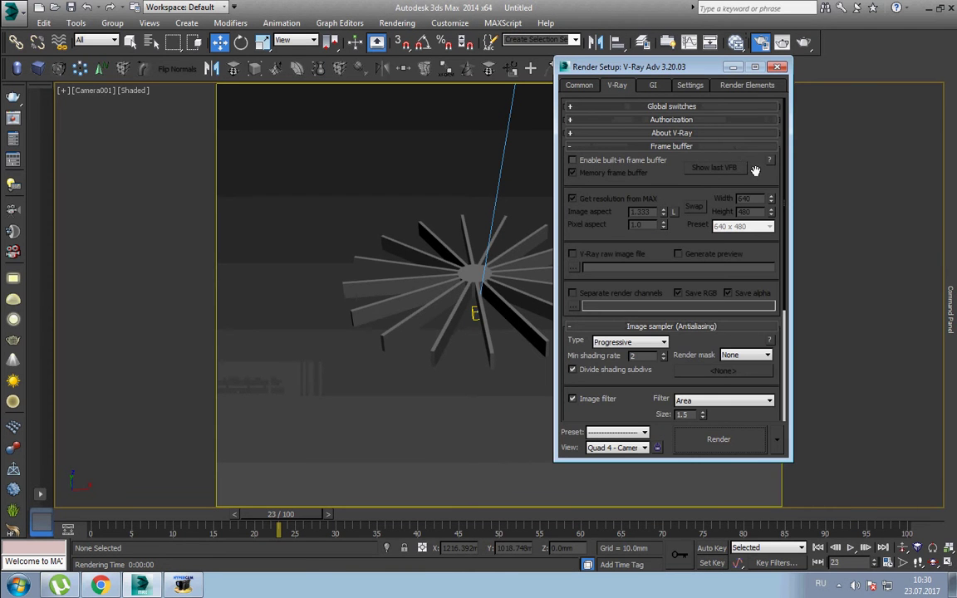
pyautogui.scroll(-2, 723, 179)
pyautogui.scroll(-2, 713, 204)
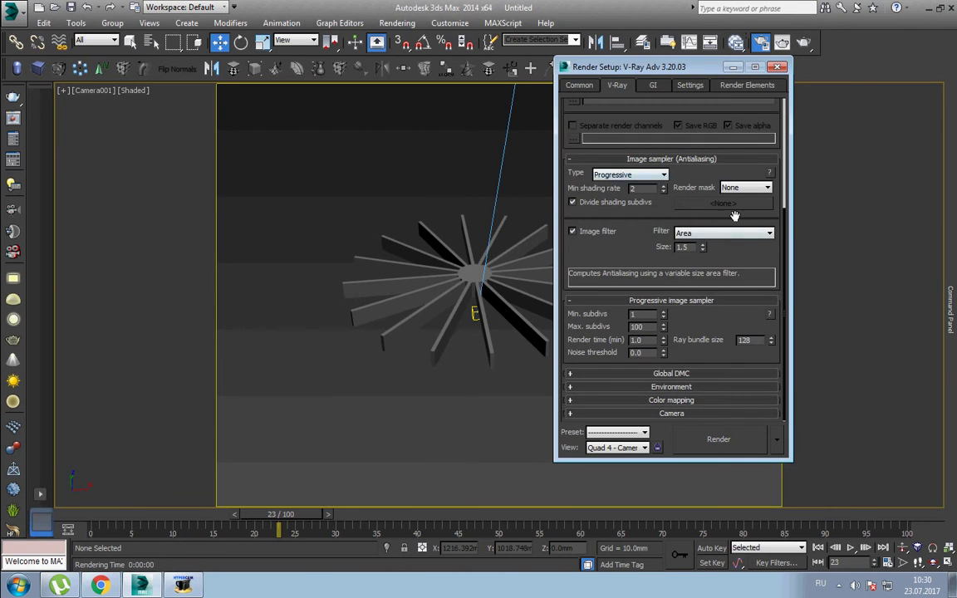
pyautogui.click(696, 373)
pyautogui.click(704, 384)
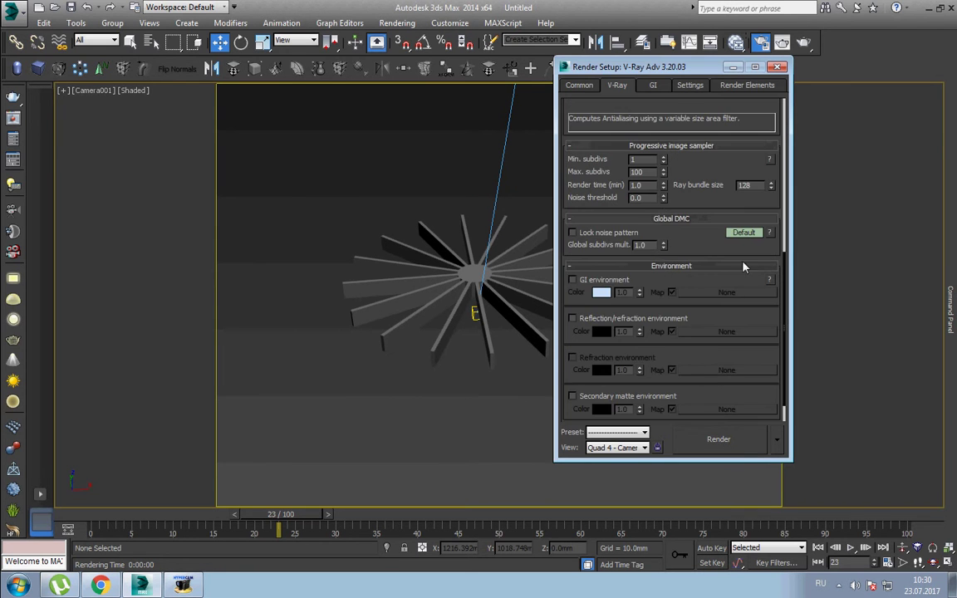
pyautogui.click(743, 233)
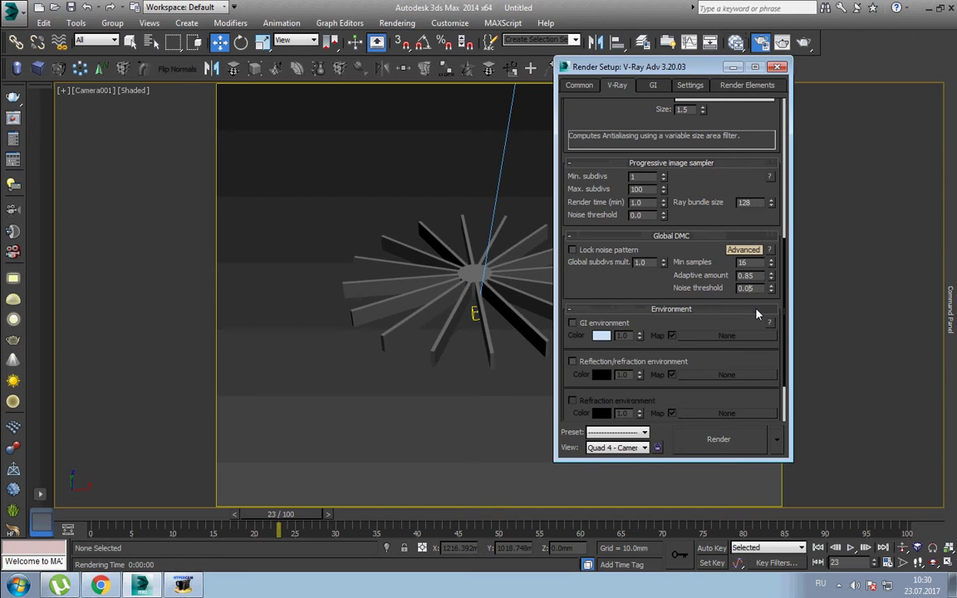
pyautogui.click(656, 85)
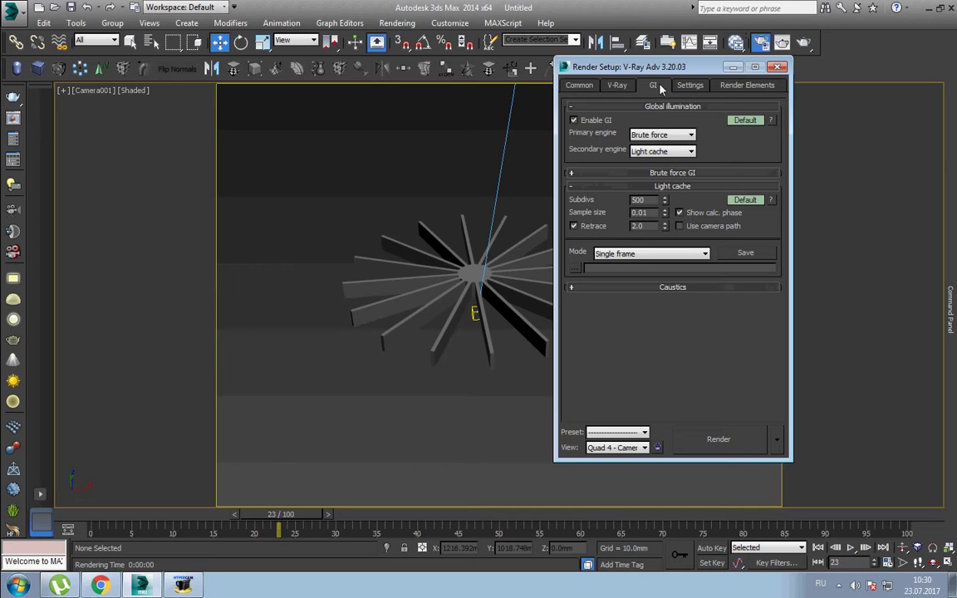
pyautogui.click(691, 87)
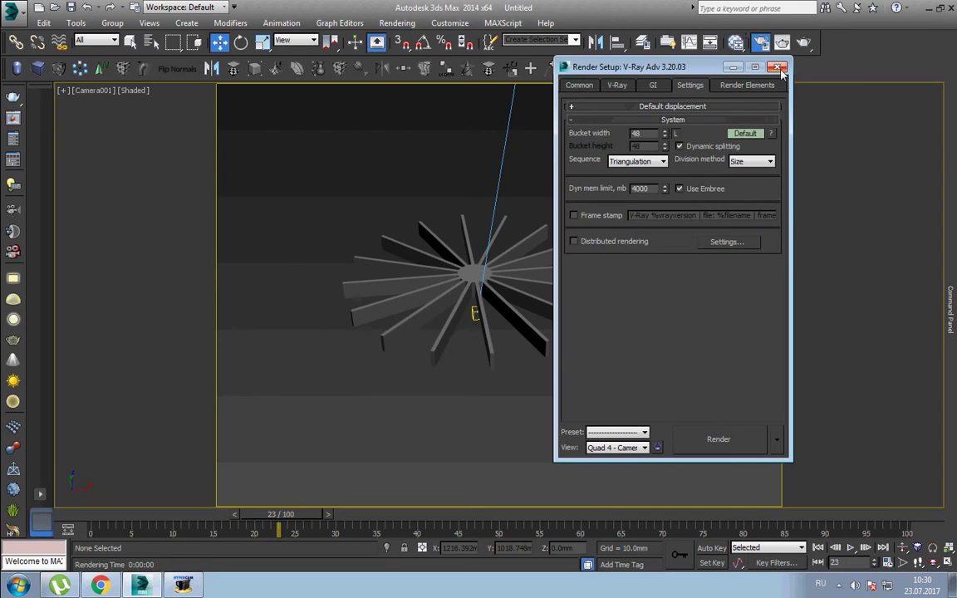
pyautogui.press('F10')
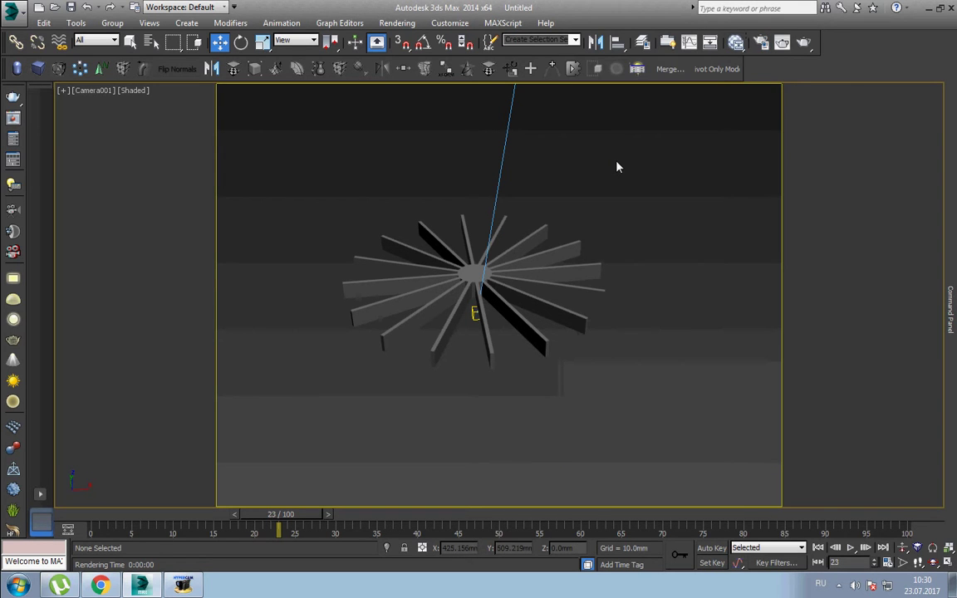
pyautogui.press('h')
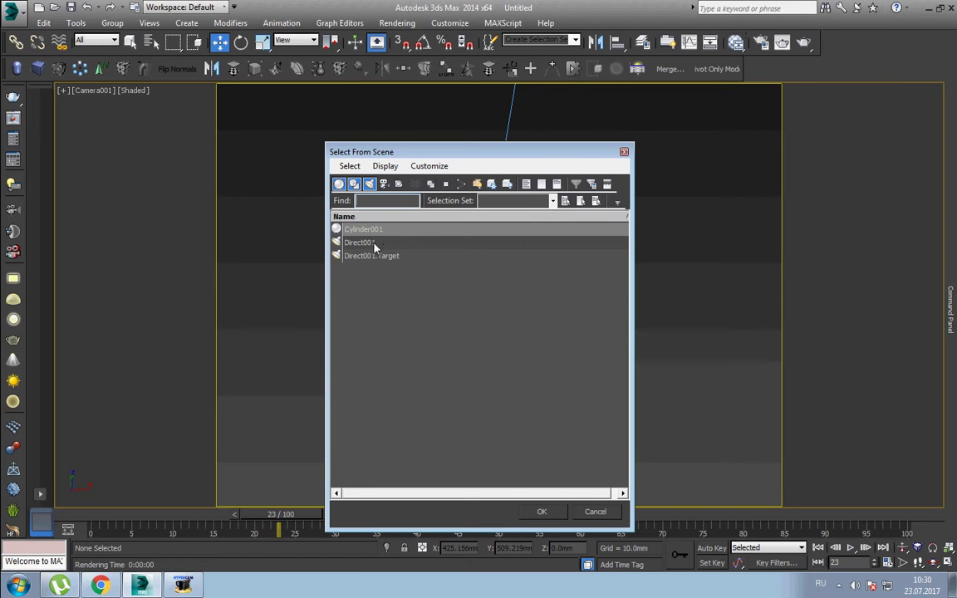
pyautogui.click(338, 184)
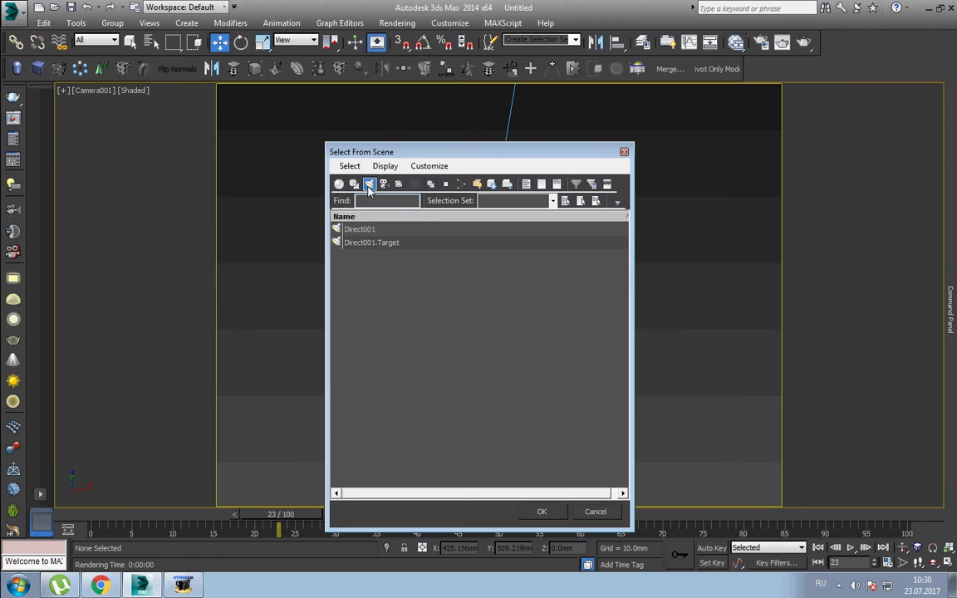
pyautogui.click(373, 231)
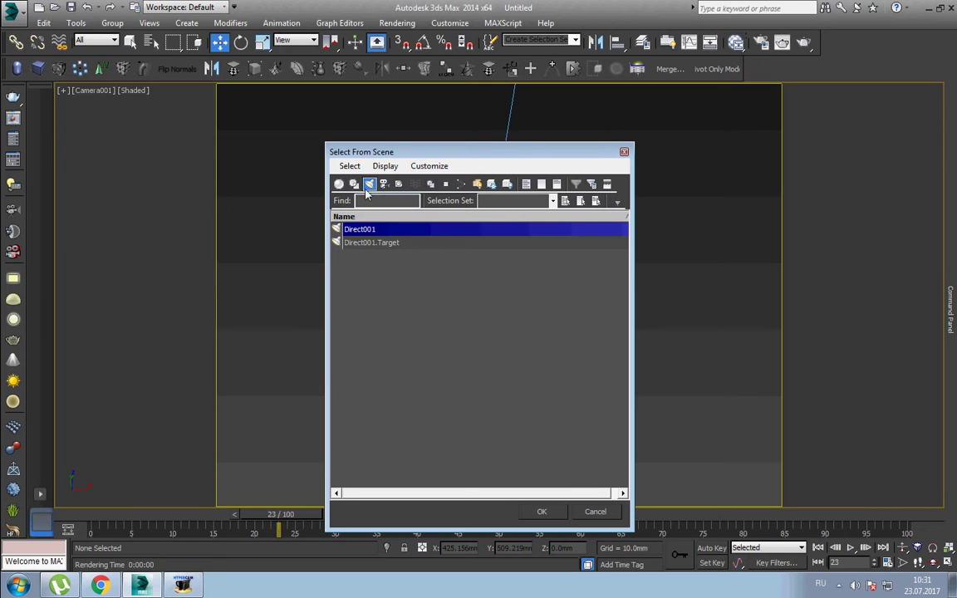
pyautogui.click(370, 183)
pyautogui.click(384, 184)
pyautogui.click(370, 232)
pyautogui.doubleClick(369, 234)
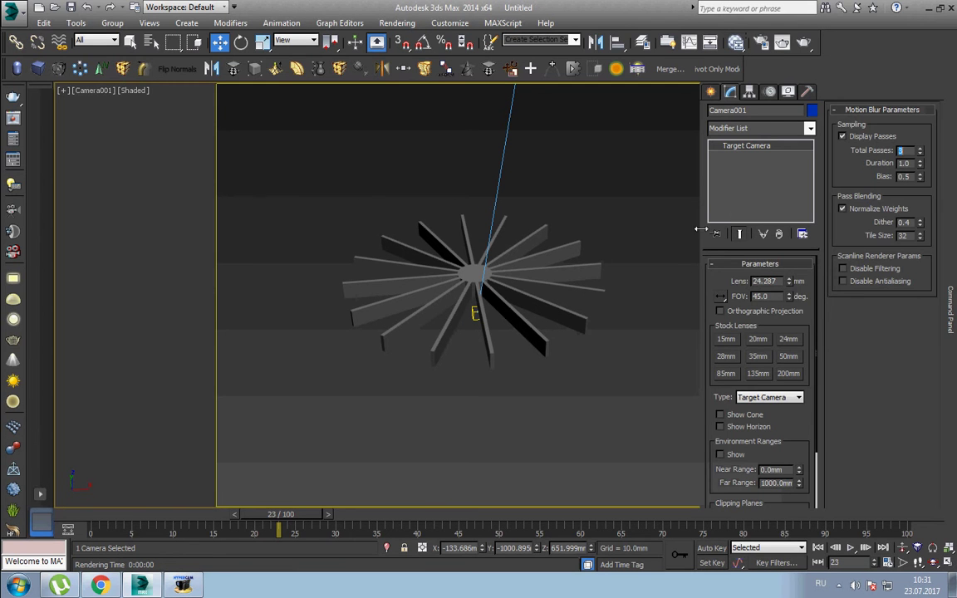
pyautogui.click(653, 318)
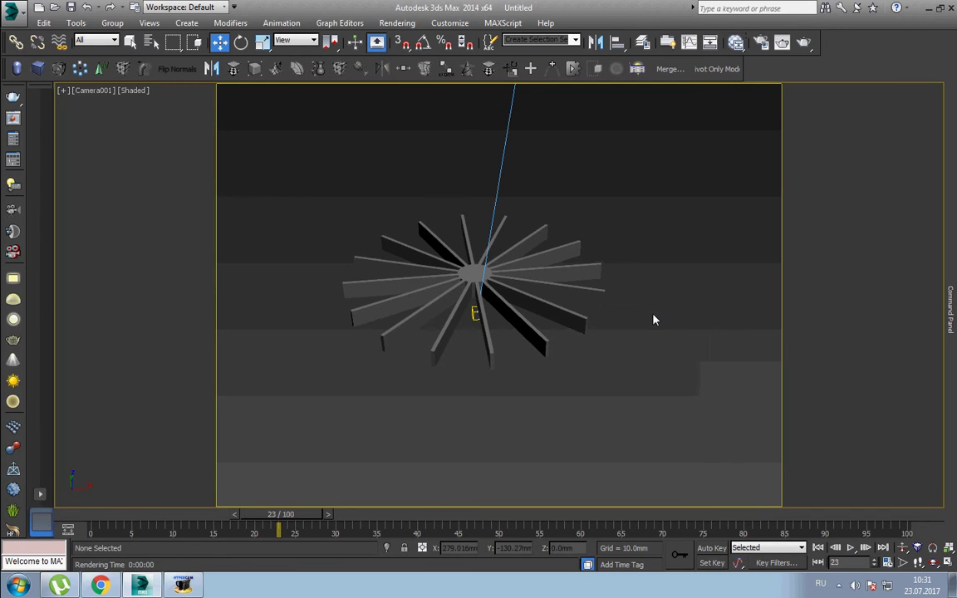
# - Expand the Brute force GI and advanced light cache options in Render Setup
pyautogui.press('F10')
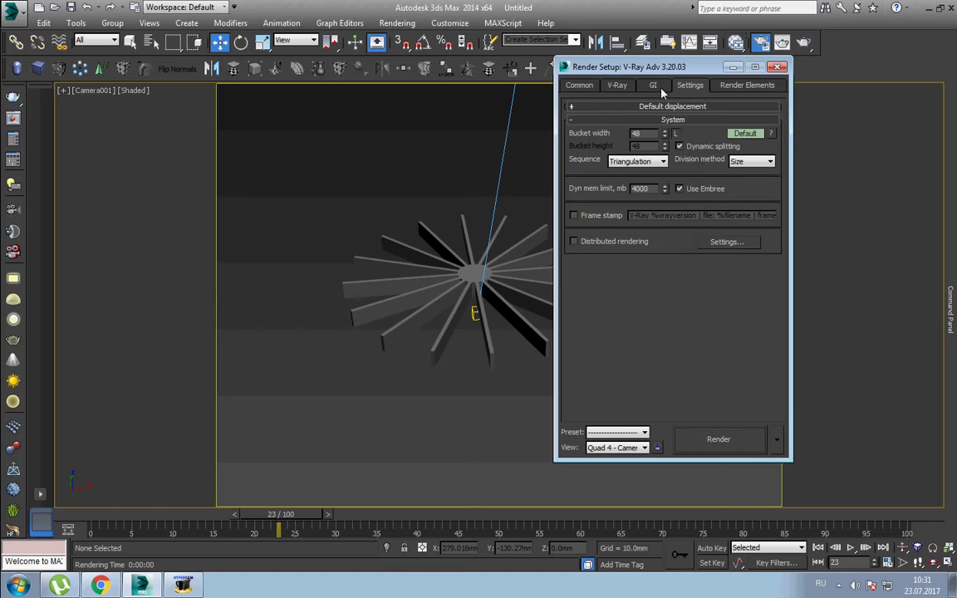
pyautogui.click(654, 87)
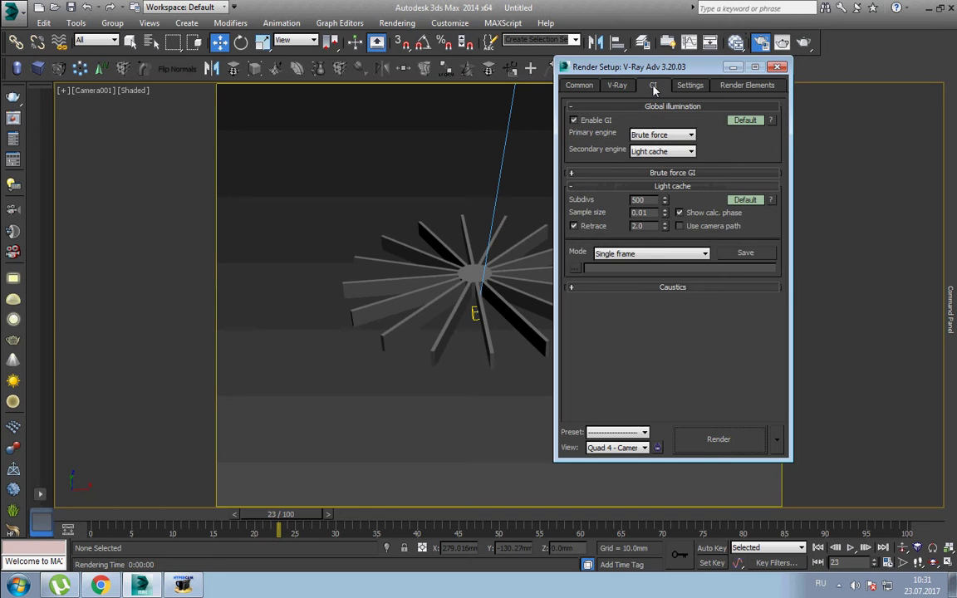
pyautogui.click(692, 174)
pyautogui.click(744, 235)
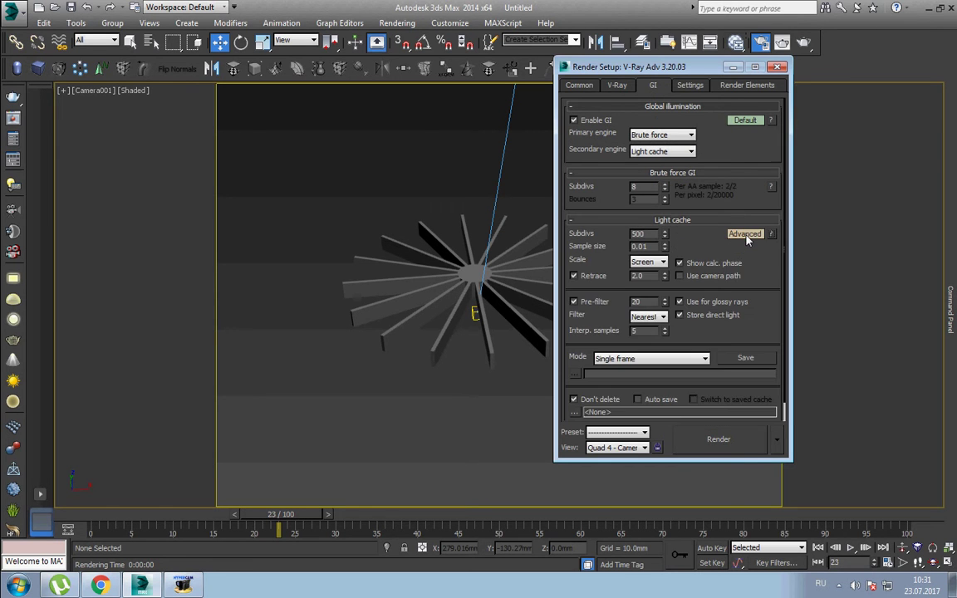
pyautogui.scroll(-1, 742, 199)
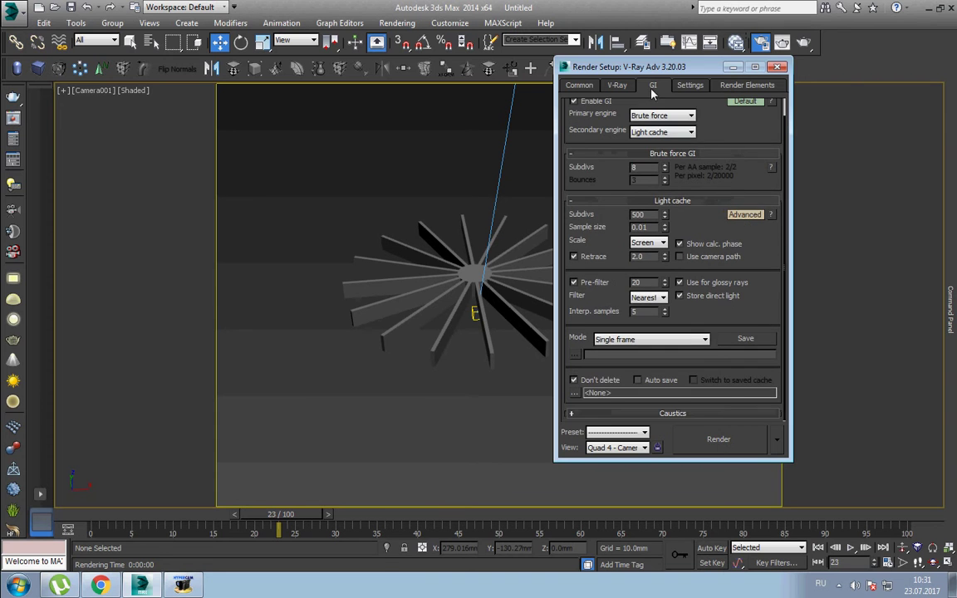
# - Set the V-Ray image sampler to Fixed and render a frame-23 test through the camera
pyautogui.click(626, 89)
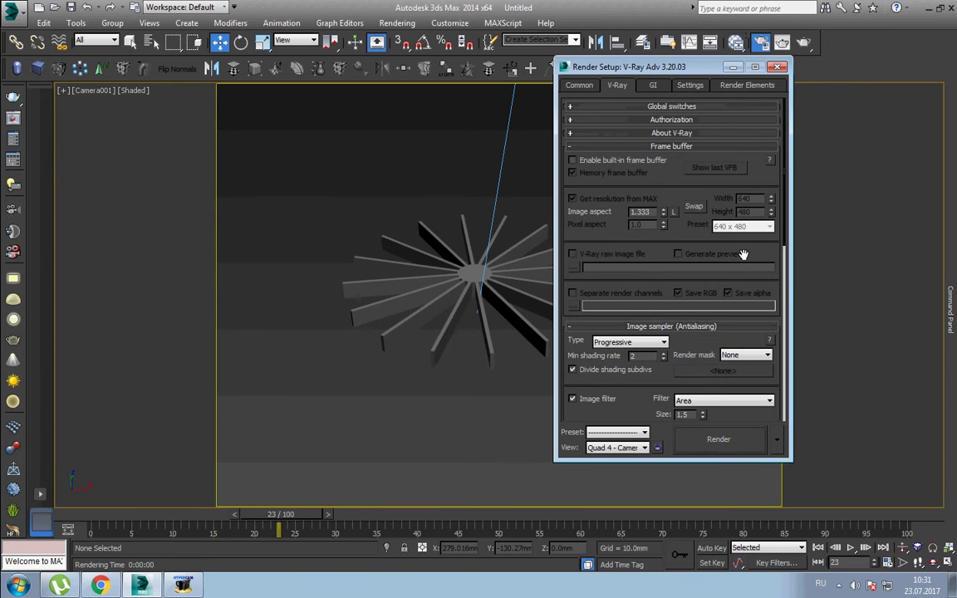
pyautogui.scroll(-5, 731, 207)
pyautogui.click(656, 233)
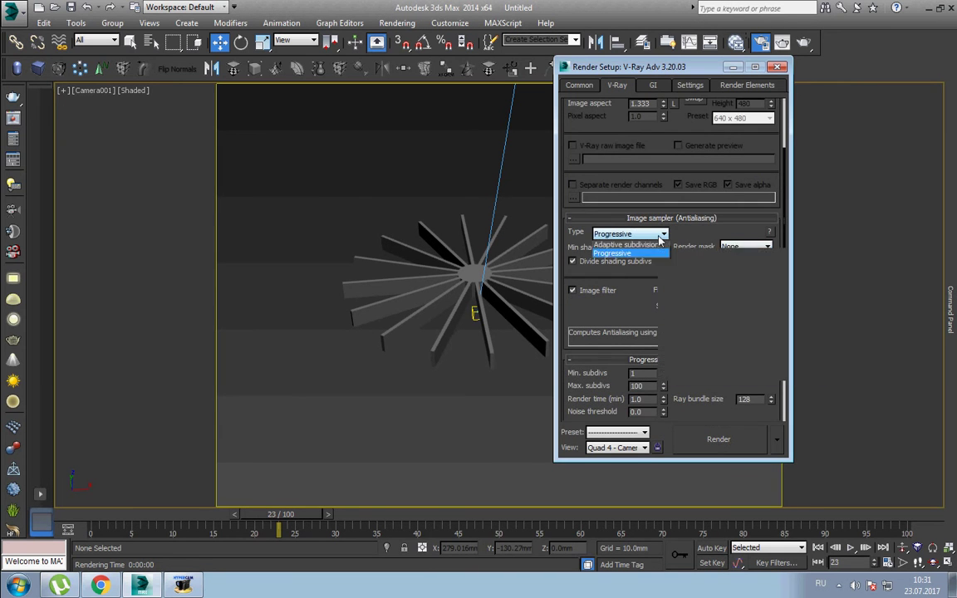
pyautogui.click(603, 245)
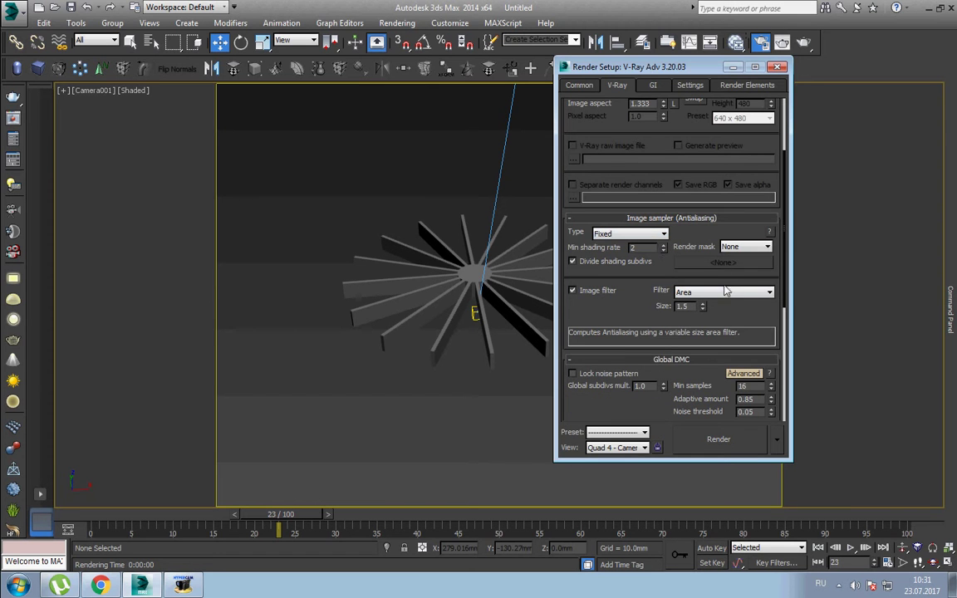
pyautogui.scroll(-3, 736, 308)
pyautogui.scroll(-1, 735, 286)
pyautogui.scroll(-1, 734, 266)
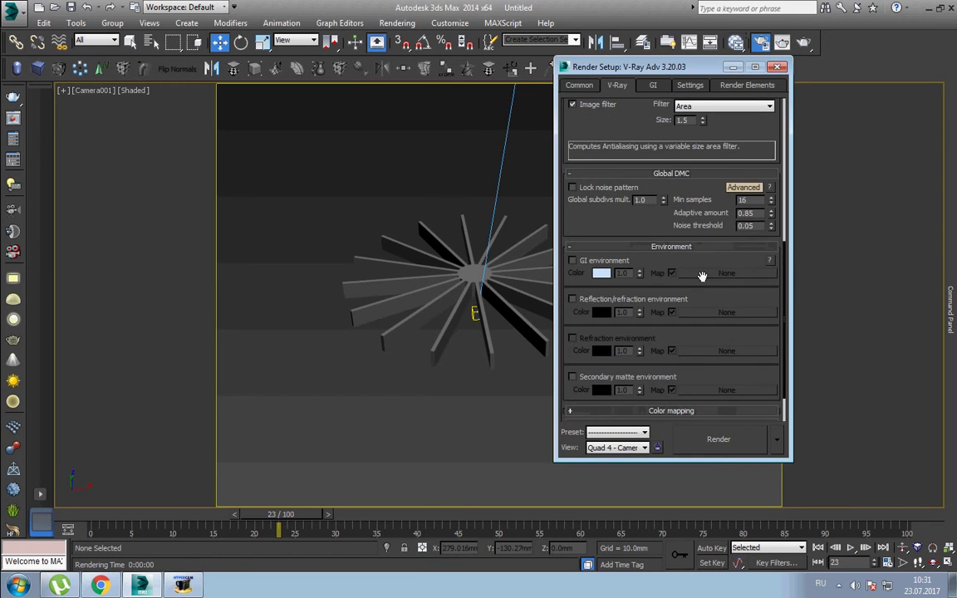
pyautogui.click(748, 438)
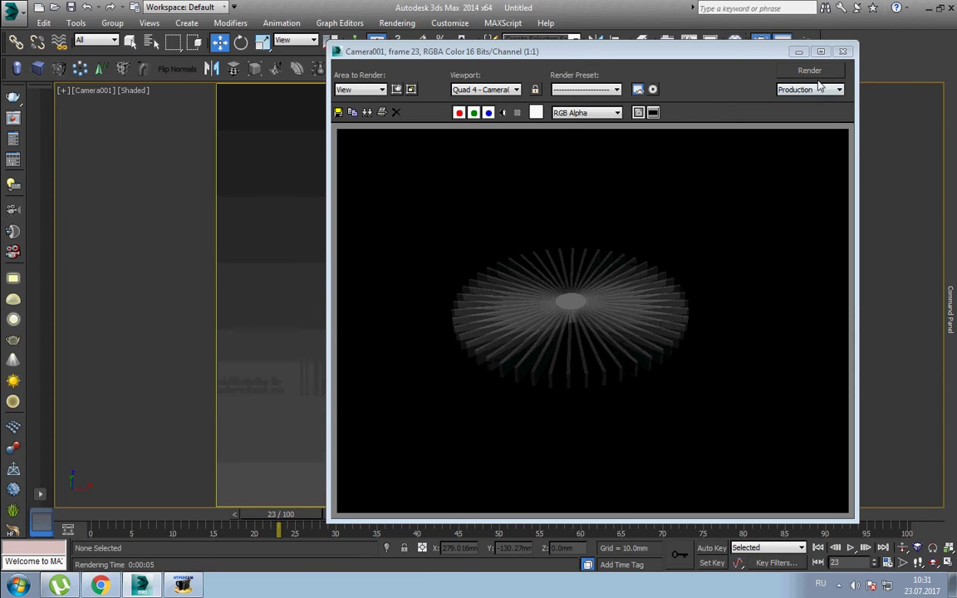
pyautogui.click(799, 52)
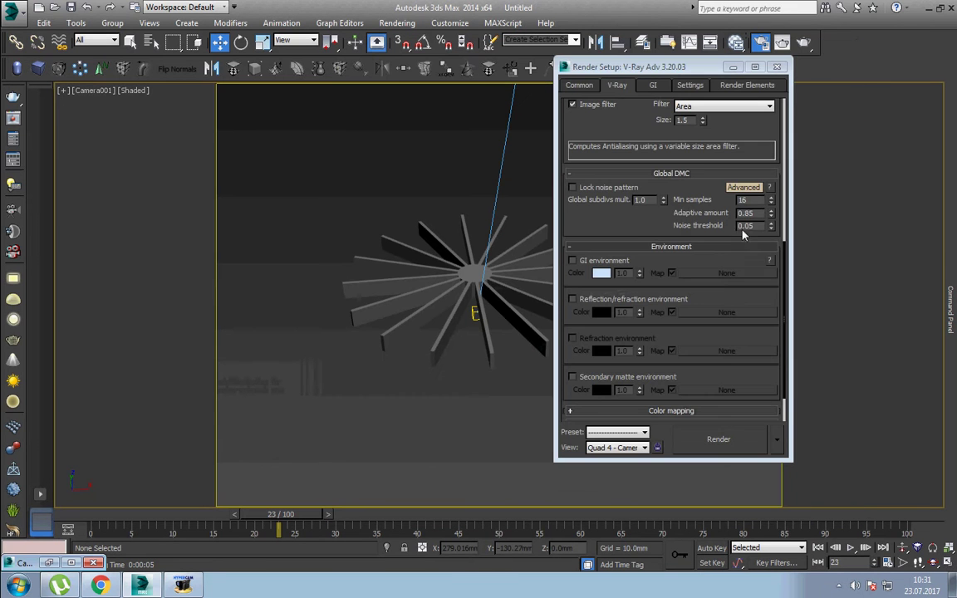
# - Select Camera001 and render its view with the current multi-pass motion blur
pyautogui.click(776, 66)
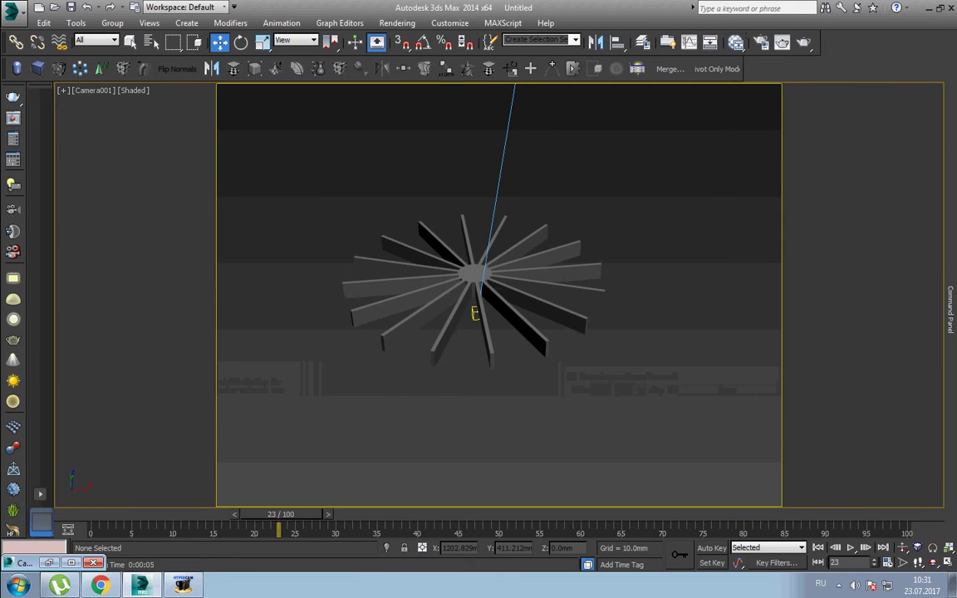
pyautogui.press('h')
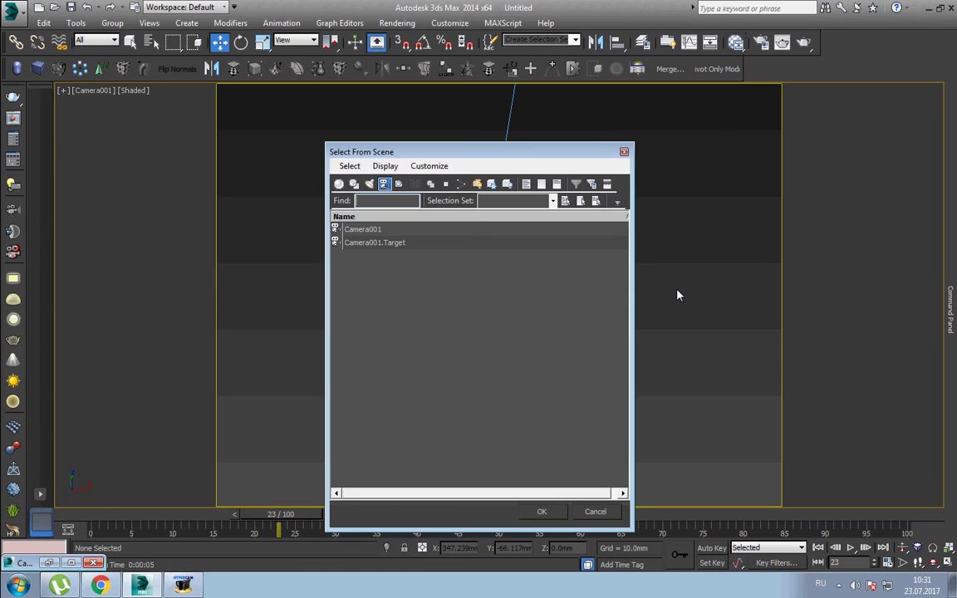
pyautogui.click(365, 230)
pyautogui.doubleClick(367, 233)
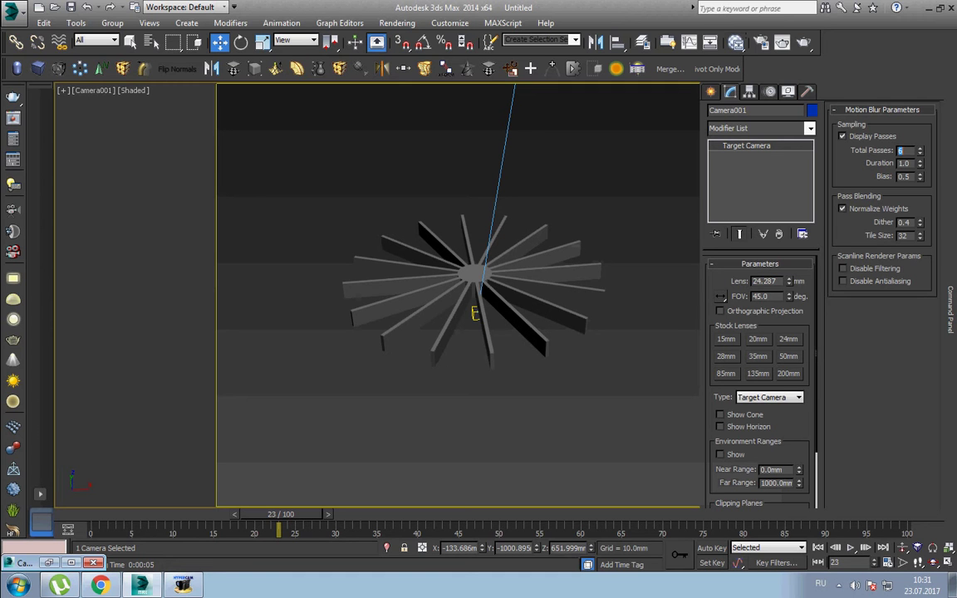
pyautogui.click(680, 193)
pyautogui.hotkey('shift', 'q')
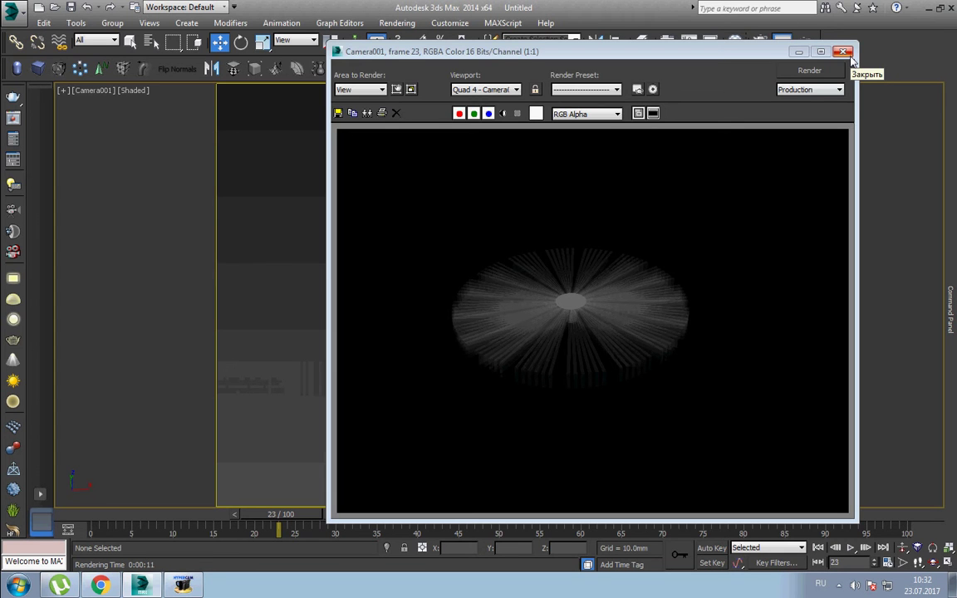
pyautogui.click(844, 52)
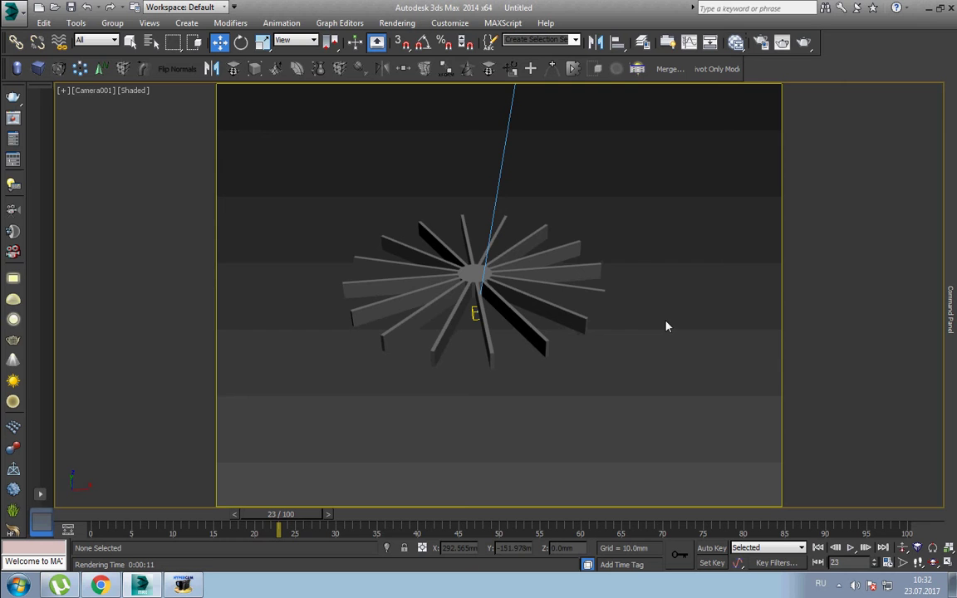
# - Set Camera001's motion blur Duration to 2 and re-render the sunburst
pyautogui.press('h')
pyautogui.doubleClick(365, 229)
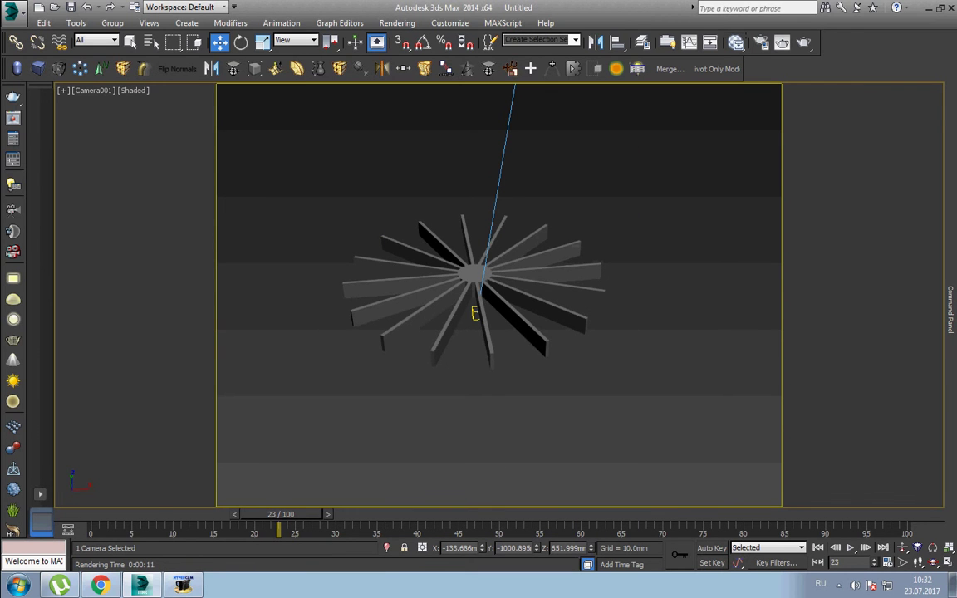
pyautogui.click(952, 304)
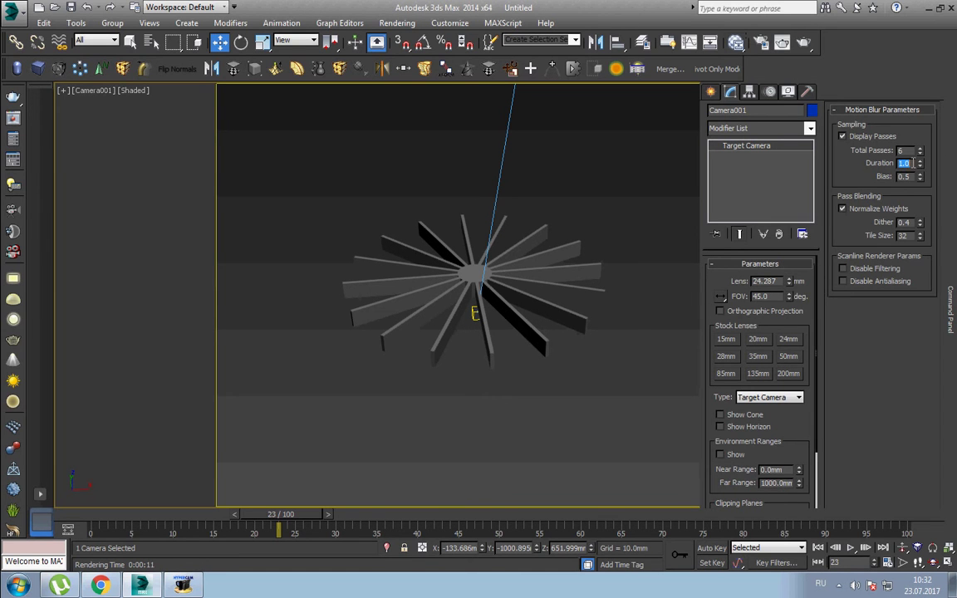
pyautogui.write('2')
pyautogui.hotkey('shift', 'q')
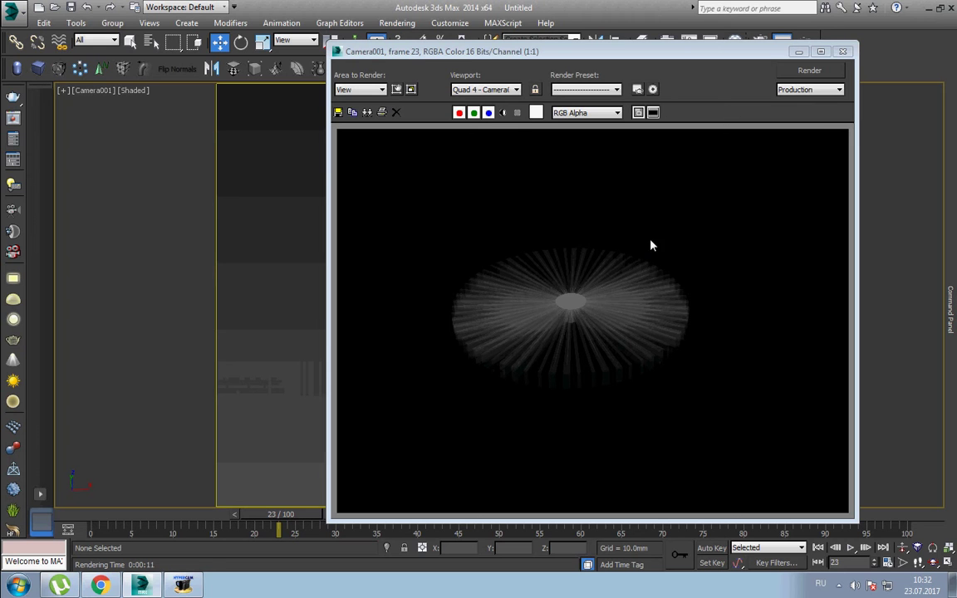
pyautogui.click(804, 54)
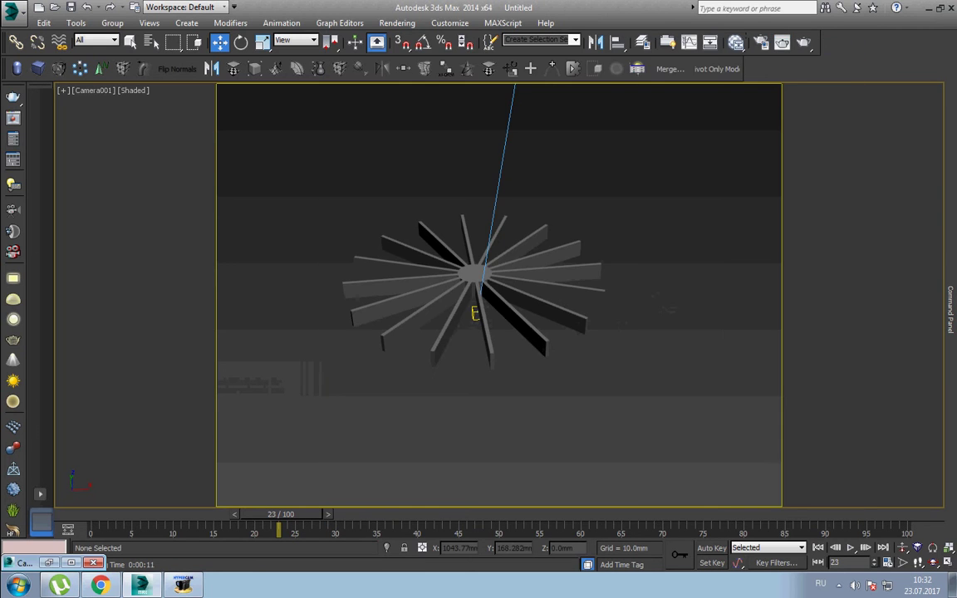
# - Raise Camera001's motion blur Total Passes to 10 and render the frame again
pyautogui.click(951, 320)
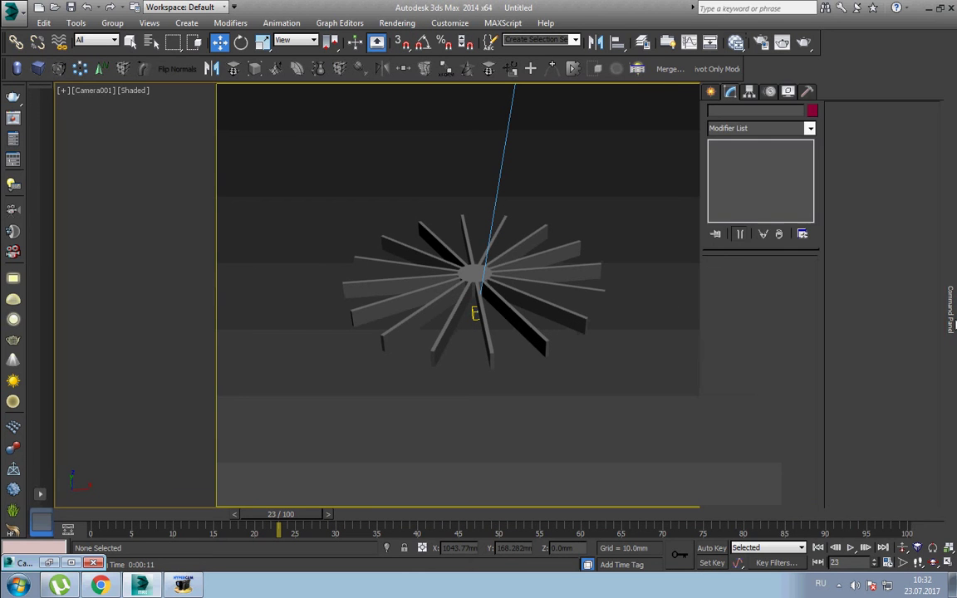
pyautogui.press('h')
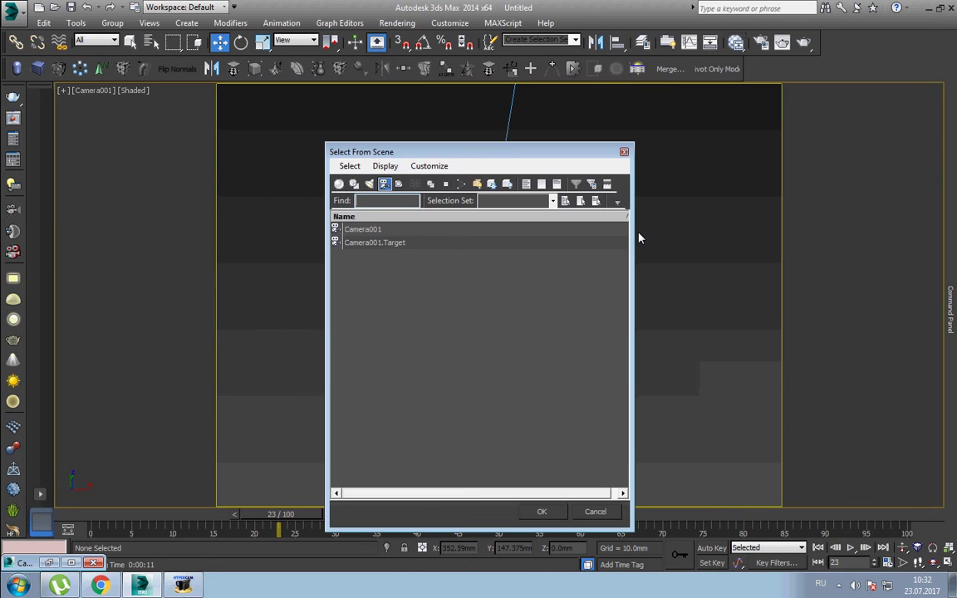
pyautogui.doubleClick(416, 232)
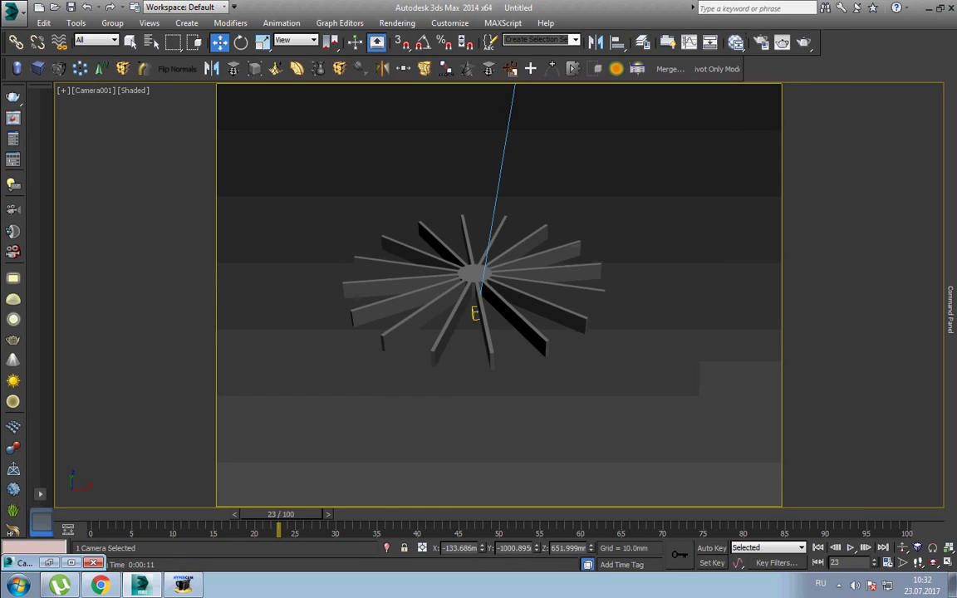
pyautogui.click(951, 309)
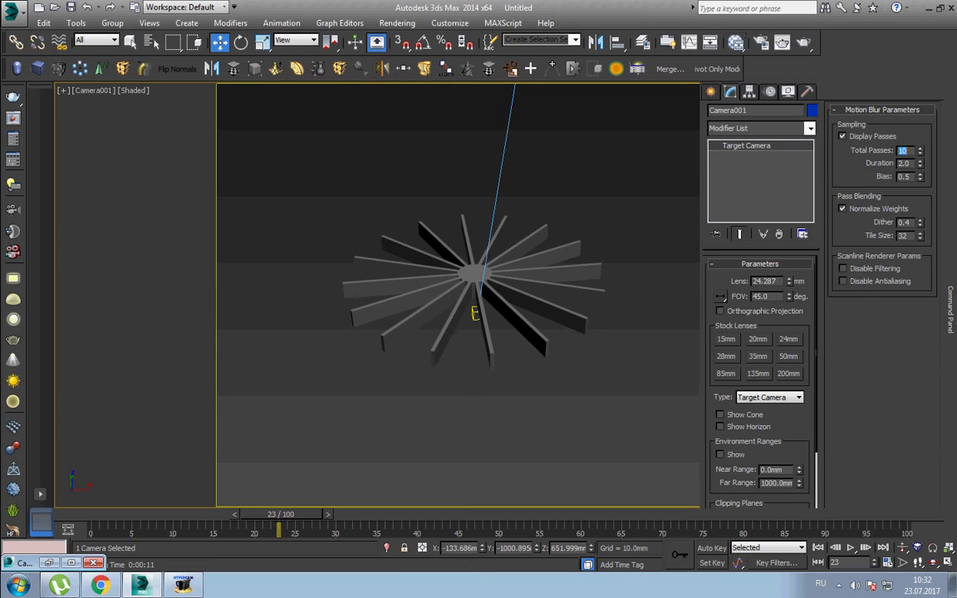
pyautogui.hotkey('shift', 'q')
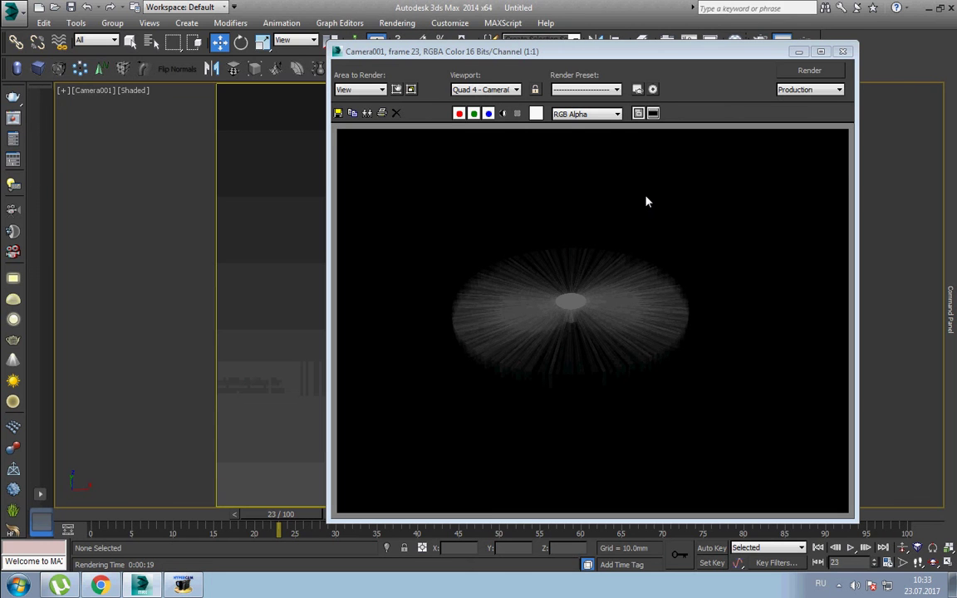
pyautogui.click(843, 53)
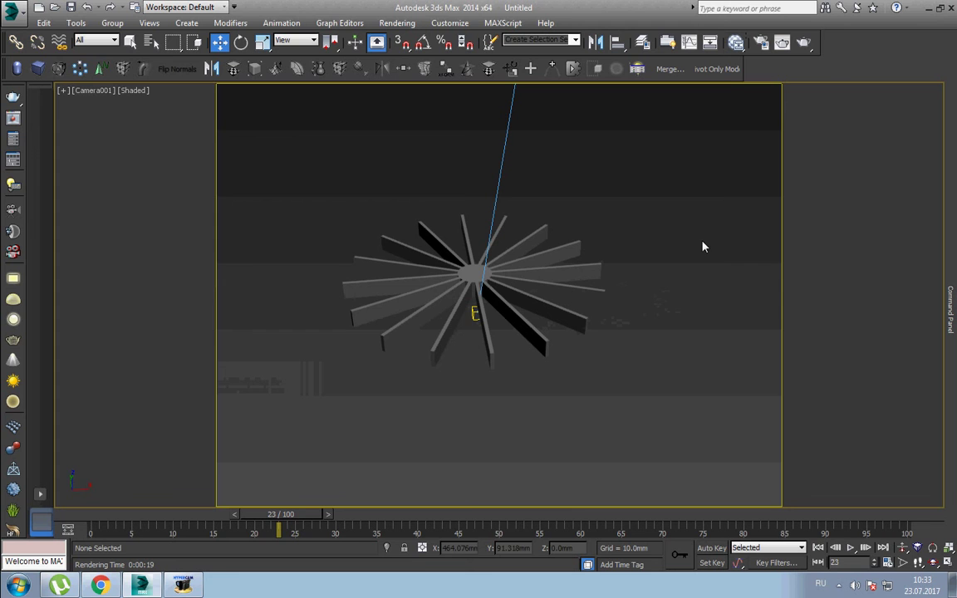
# - Switch the viewport to Front view, then pan and zoom to frame the sunburst
pyautogui.press('f')
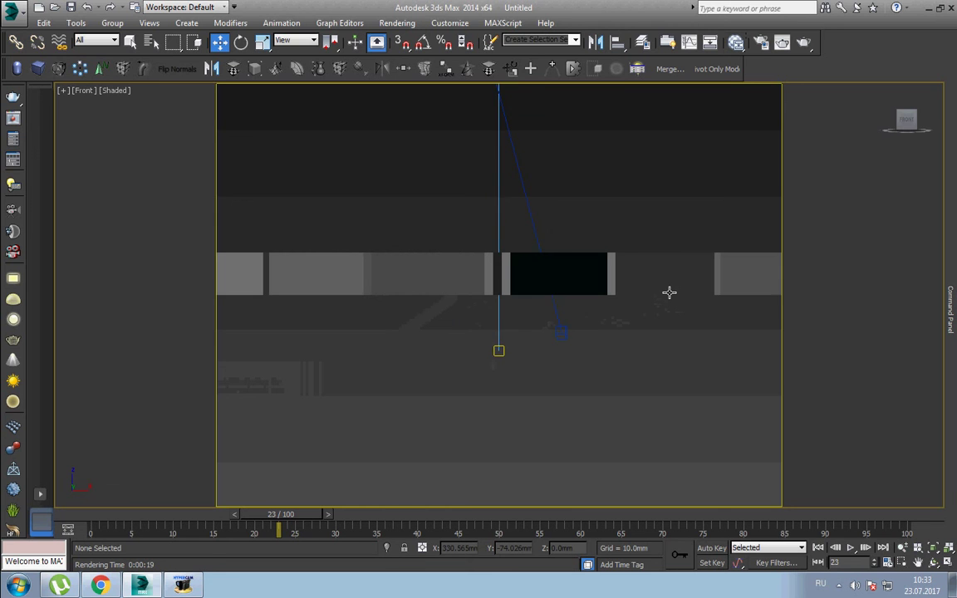
pyautogui.scroll(-3, 627, 322)
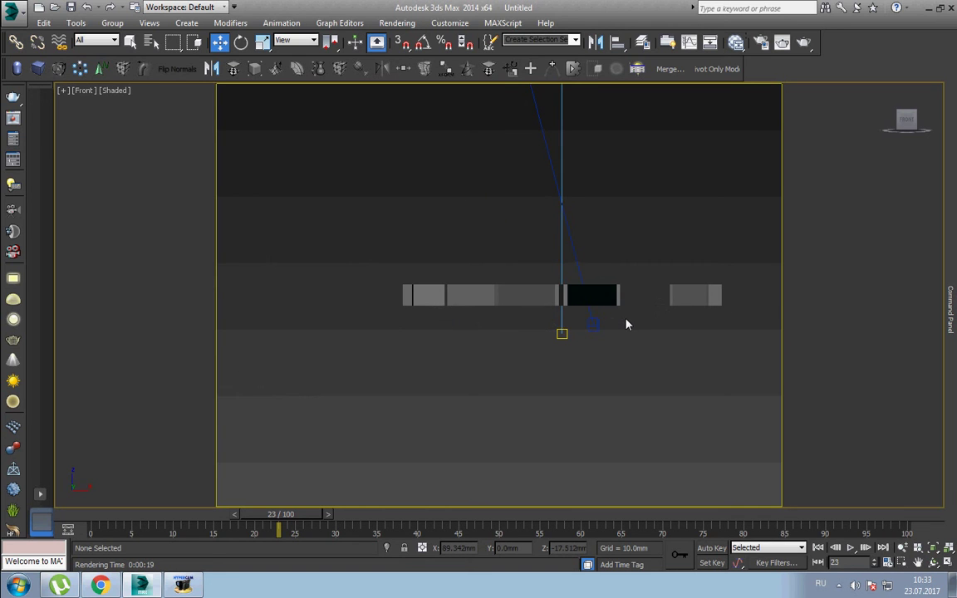
pyautogui.moveTo(509, 314); pyautogui.dragTo(531, 333, button='middle')
pyautogui.scroll(1, 455, 299)
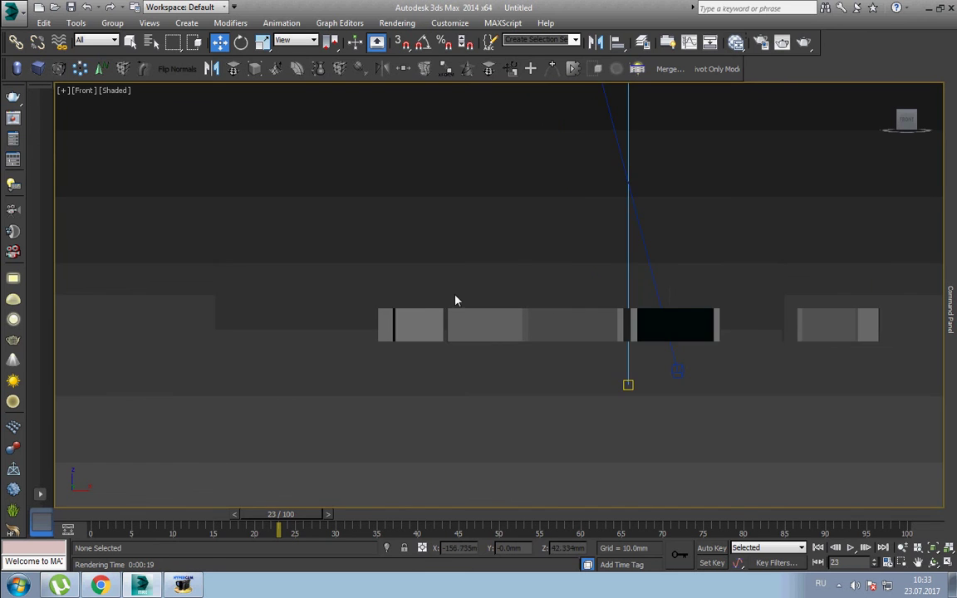
pyautogui.scroll(1, 438, 290)
pyautogui.scroll(3, 442, 265)
pyautogui.scroll(1, 459, 307)
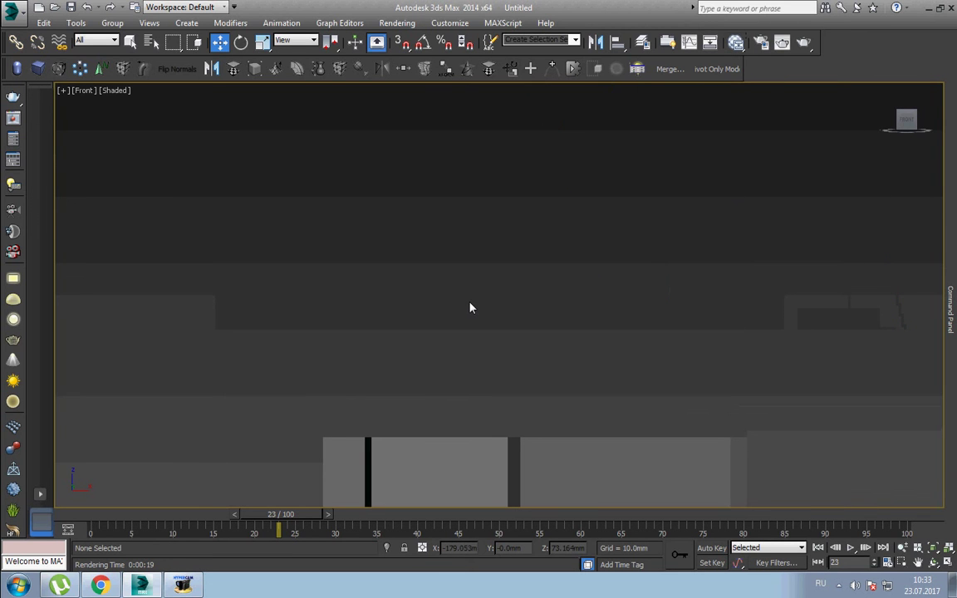
pyautogui.click(184, 586)
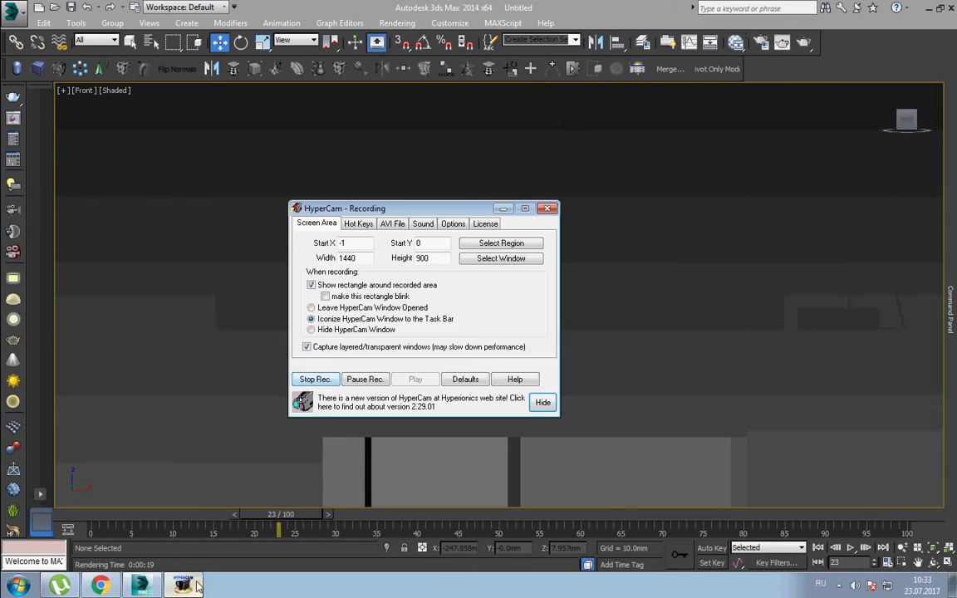